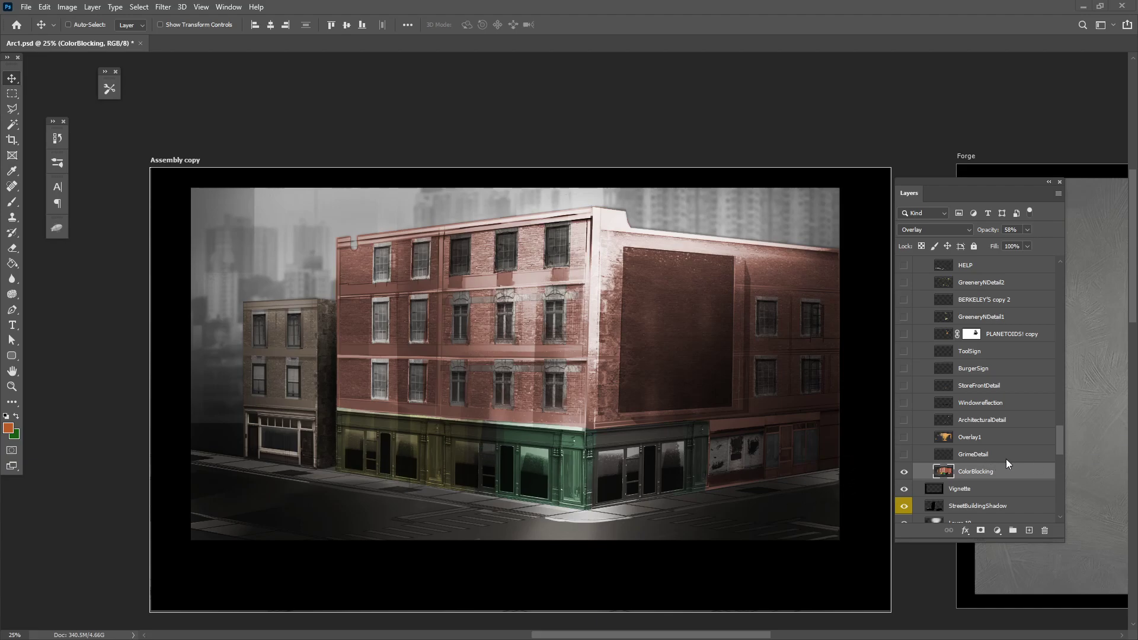
Expand the Color1 layer group, select its Trees layer and make the group visible
scroll(1007, 460, "down", 5)
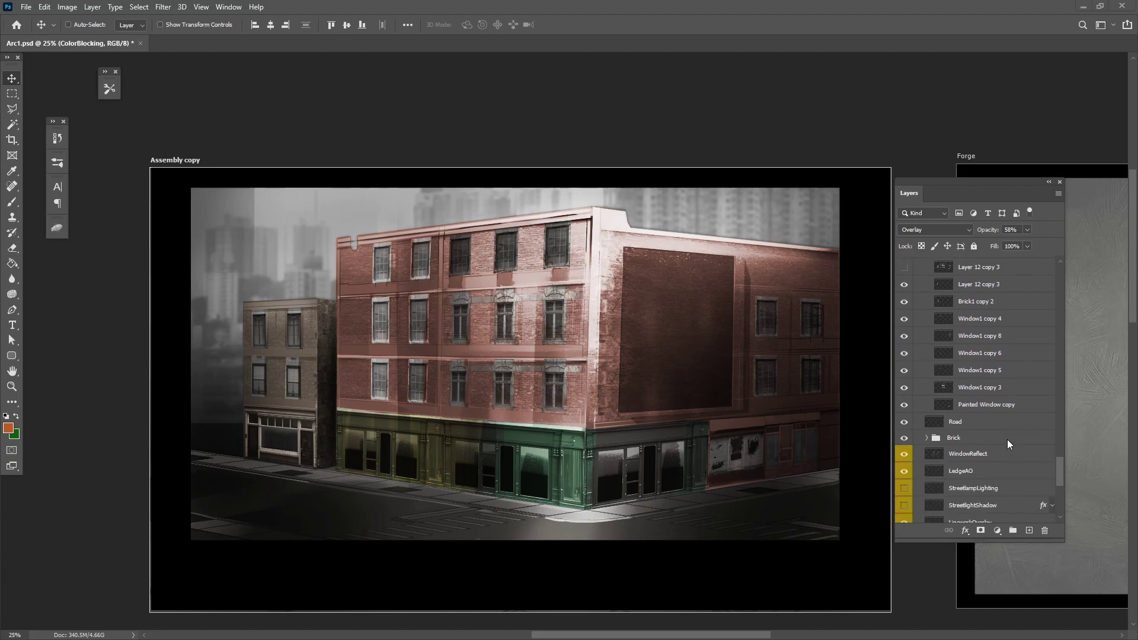
scroll(1006, 436, "down", 4)
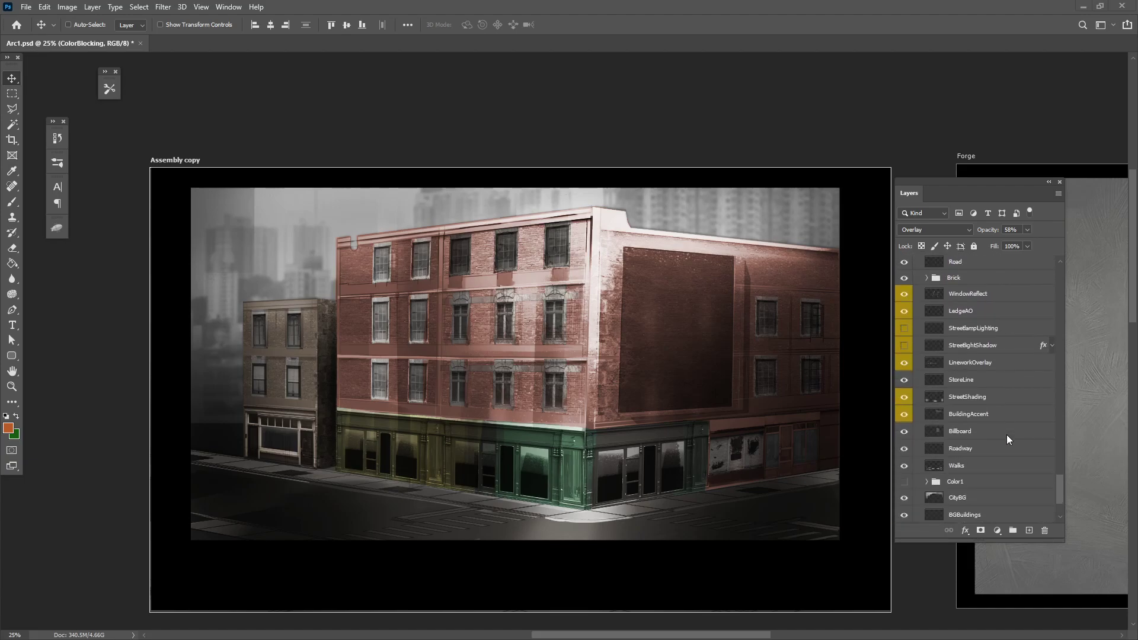
left_click(927, 466)
left_click(958, 488)
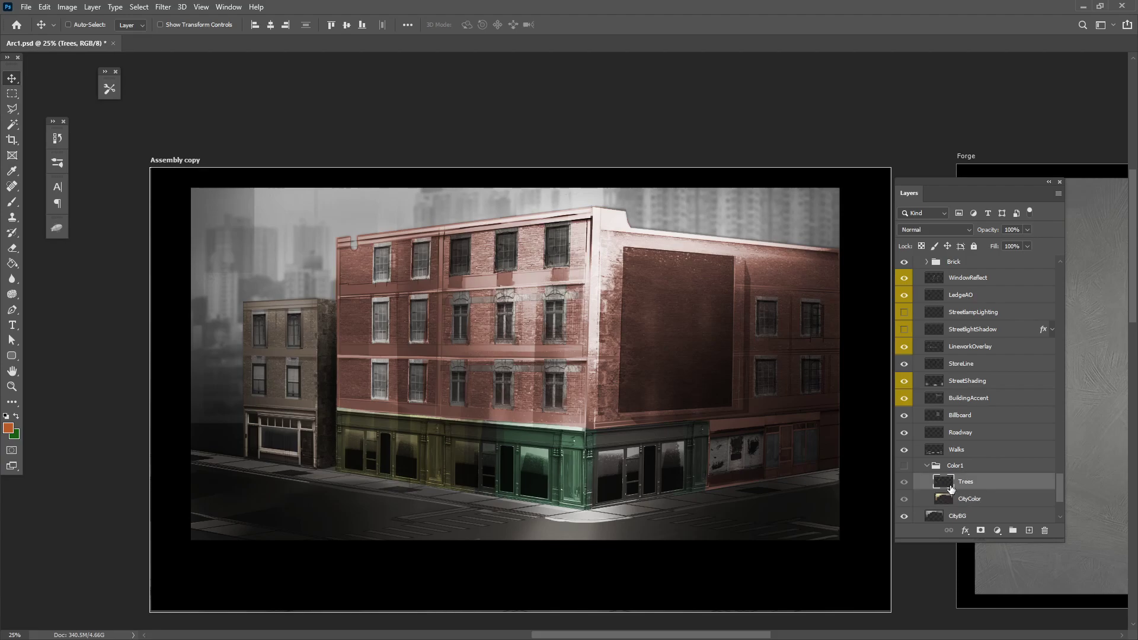
left_click(904, 467)
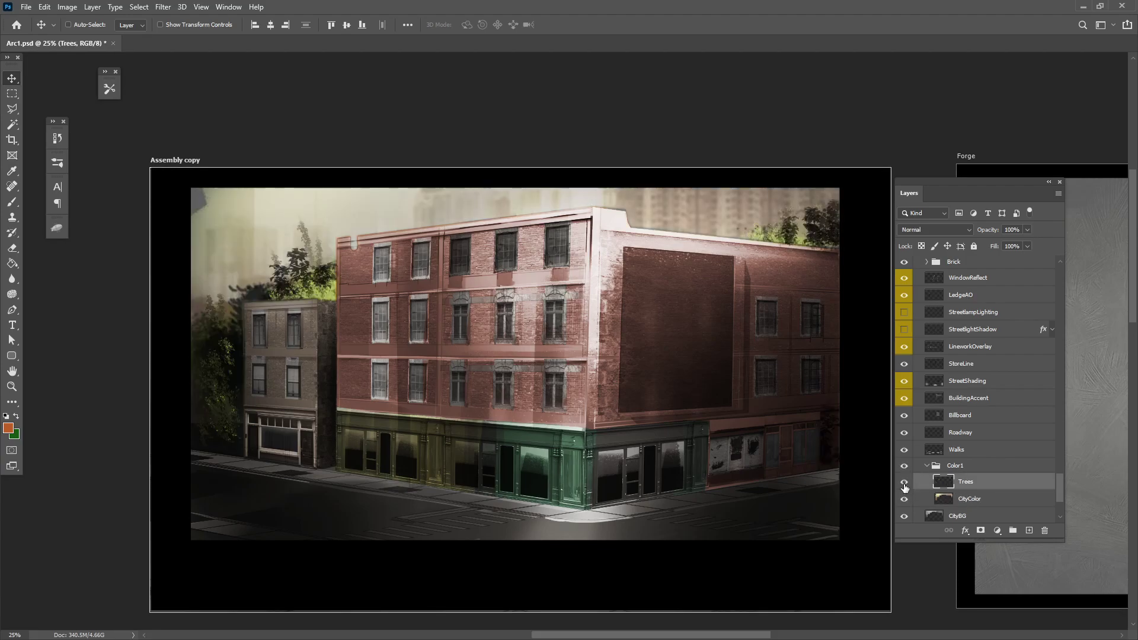
Compare the street scene without and with the Trees layer, leaving it visible, and collapse the Color1 group
left_click(904, 484)
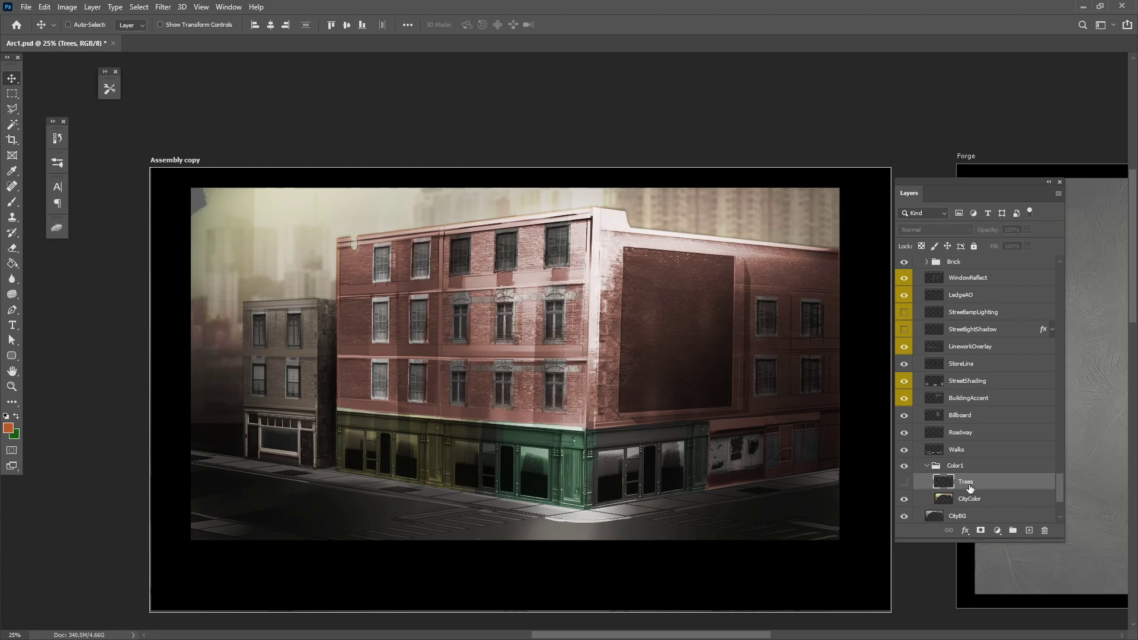
left_click(903, 483)
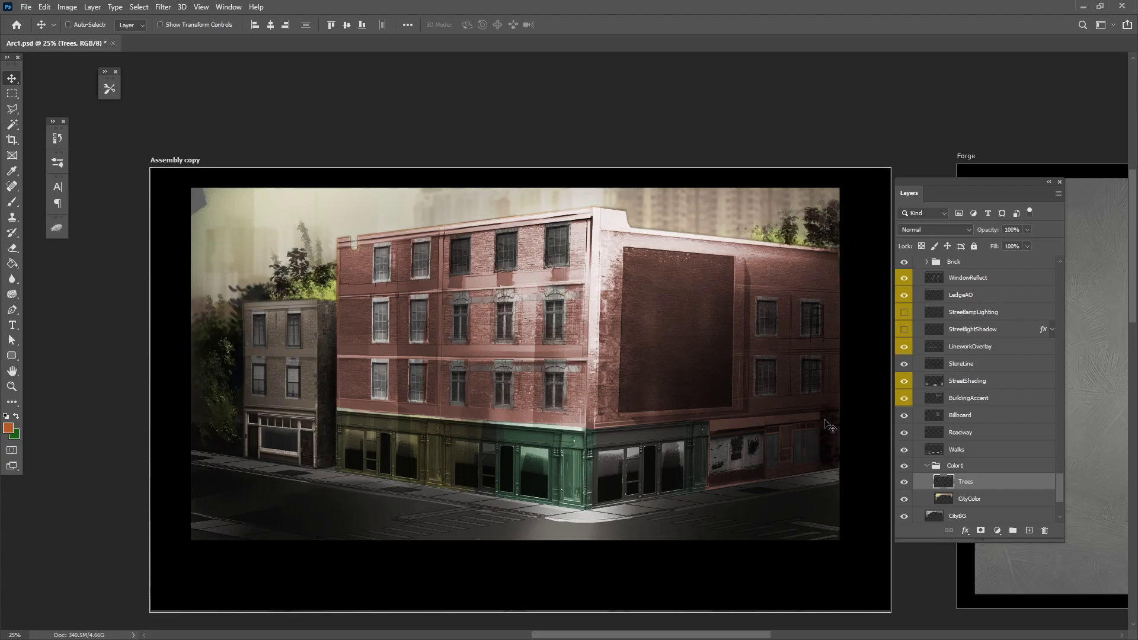
scroll(652, 404, "up", 1)
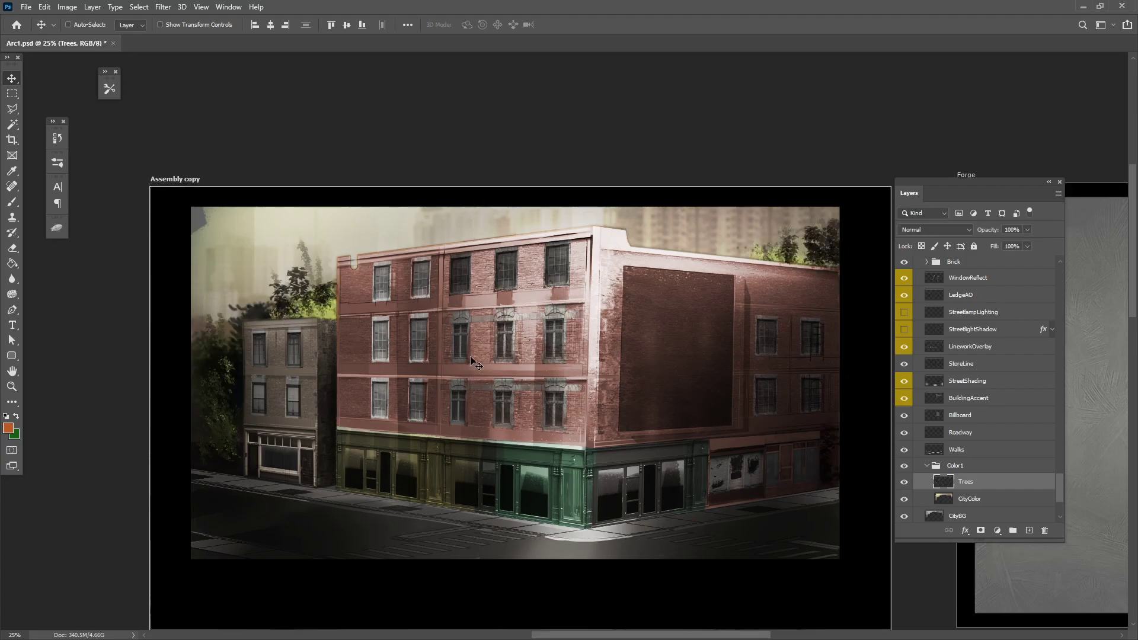
scroll(991, 462, "down", 1)
scroll(985, 474, "up", 1)
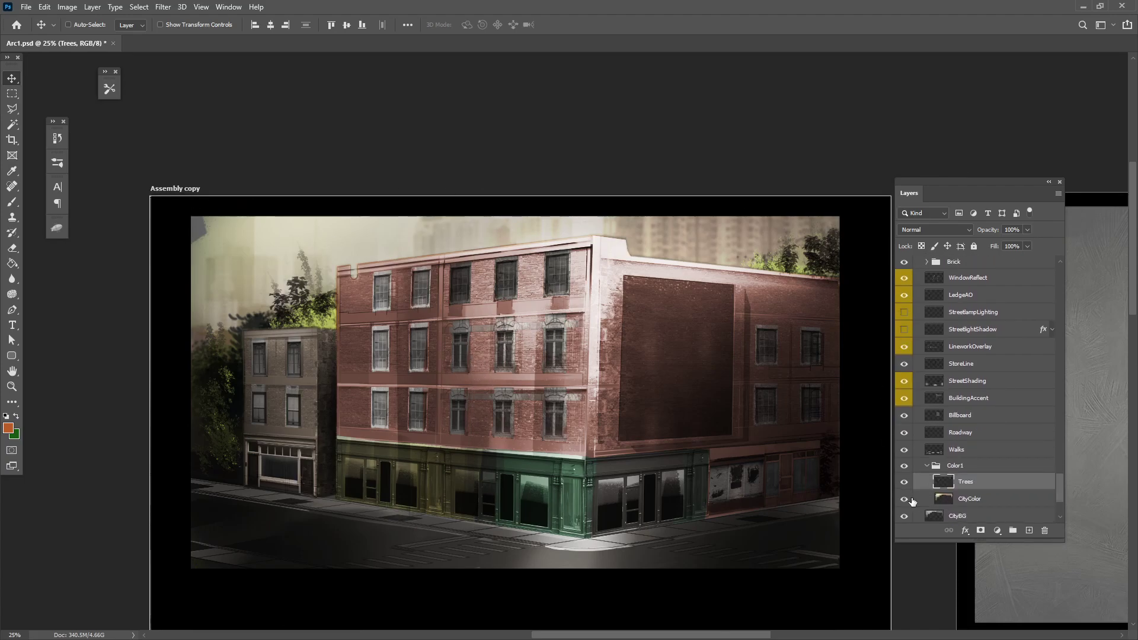
left_click(928, 467)
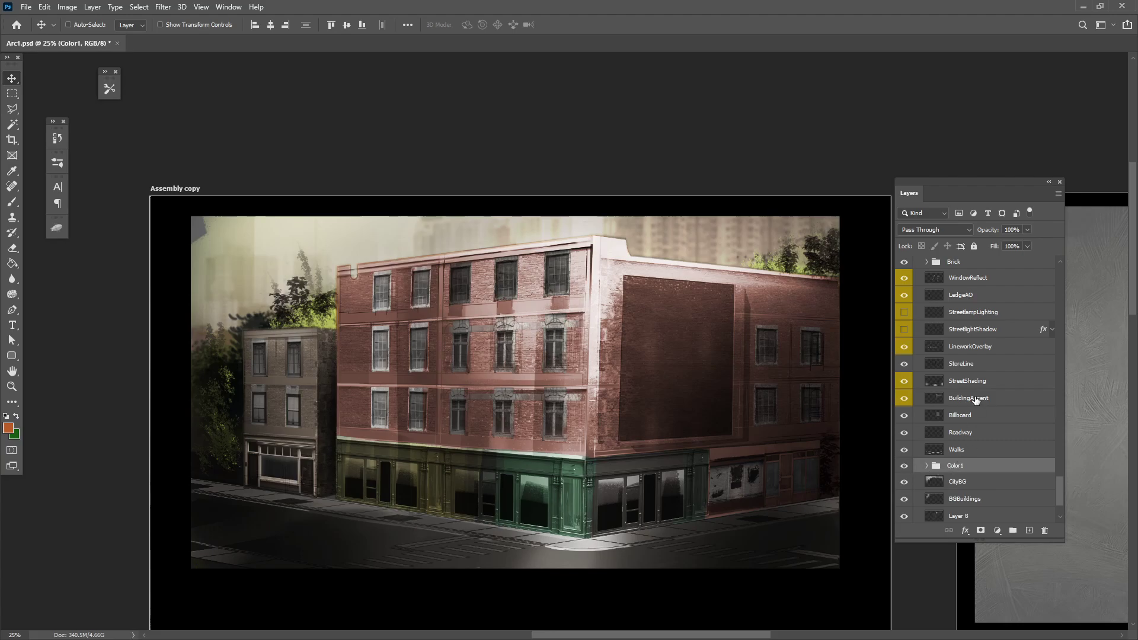
Select the ColorBlocking layer and compare the painting without and with it, leaving the layer visible
scroll(976, 400, "up", 8)
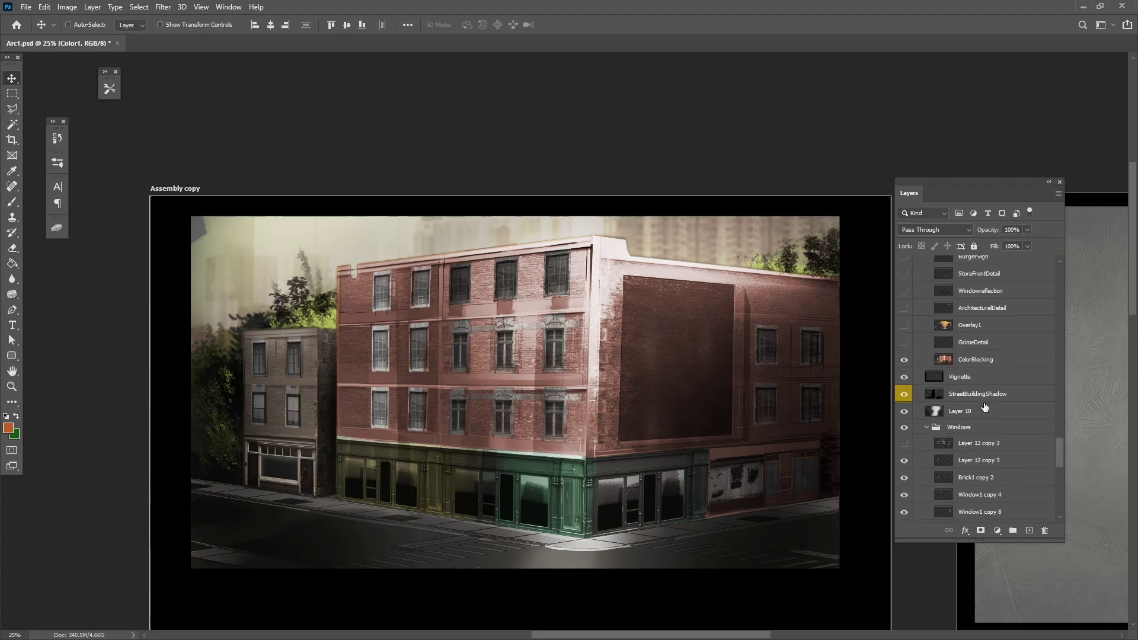
scroll(985, 397, "up", 2)
left_click(975, 392)
left_click(904, 392)
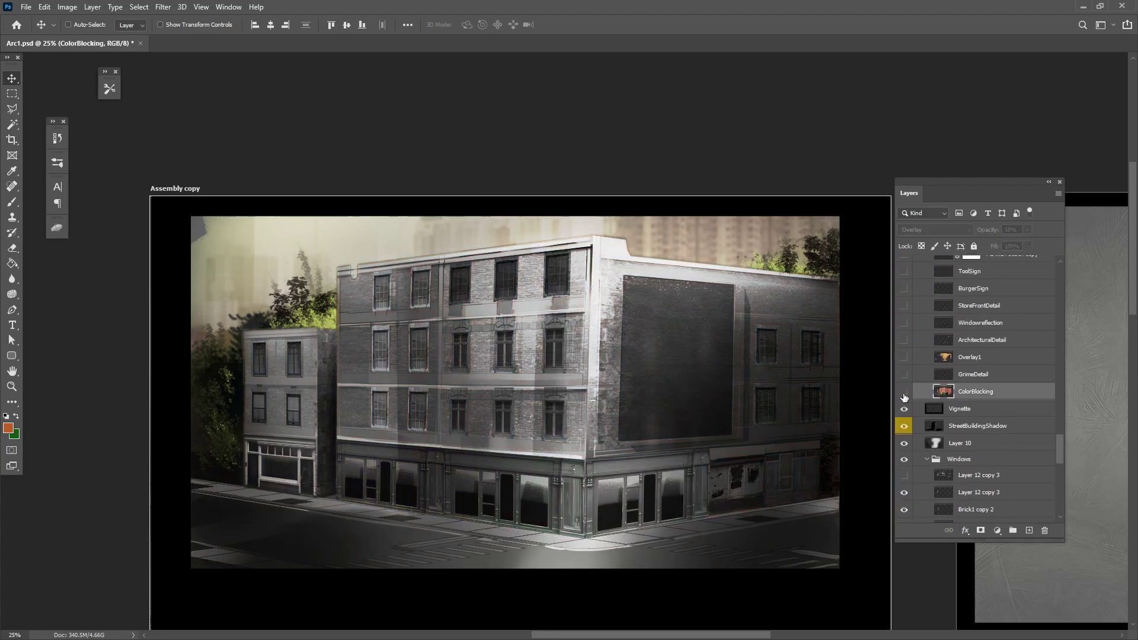
left_click(904, 395)
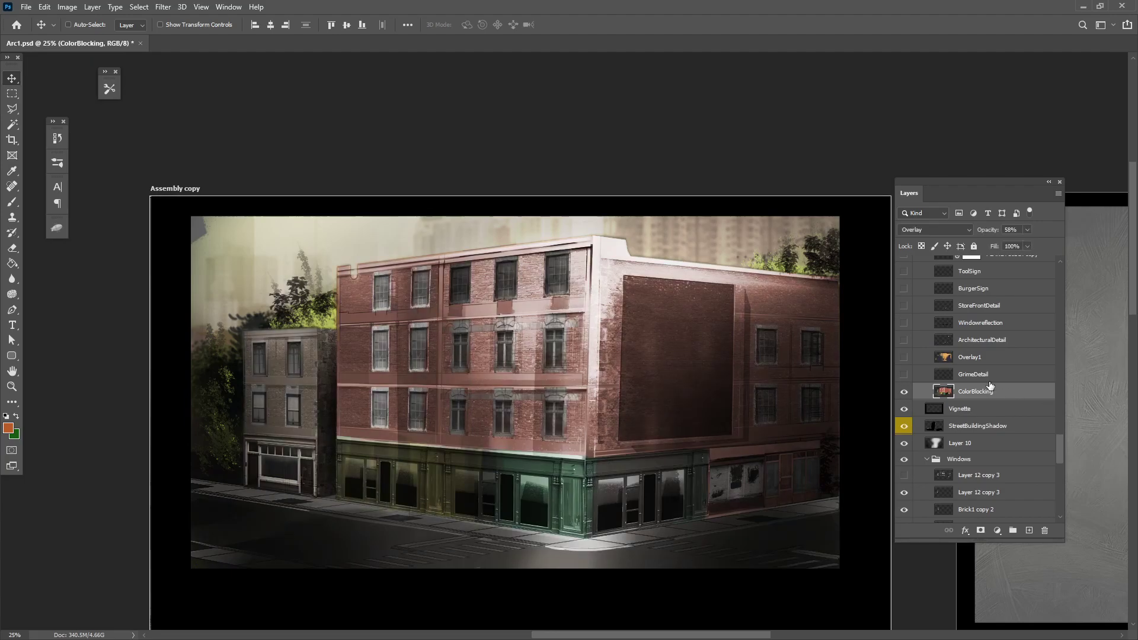
Make the GrimeDetail and Overlay1 layers visible above ColorBlocking
left_click(994, 376)
left_click(905, 375)
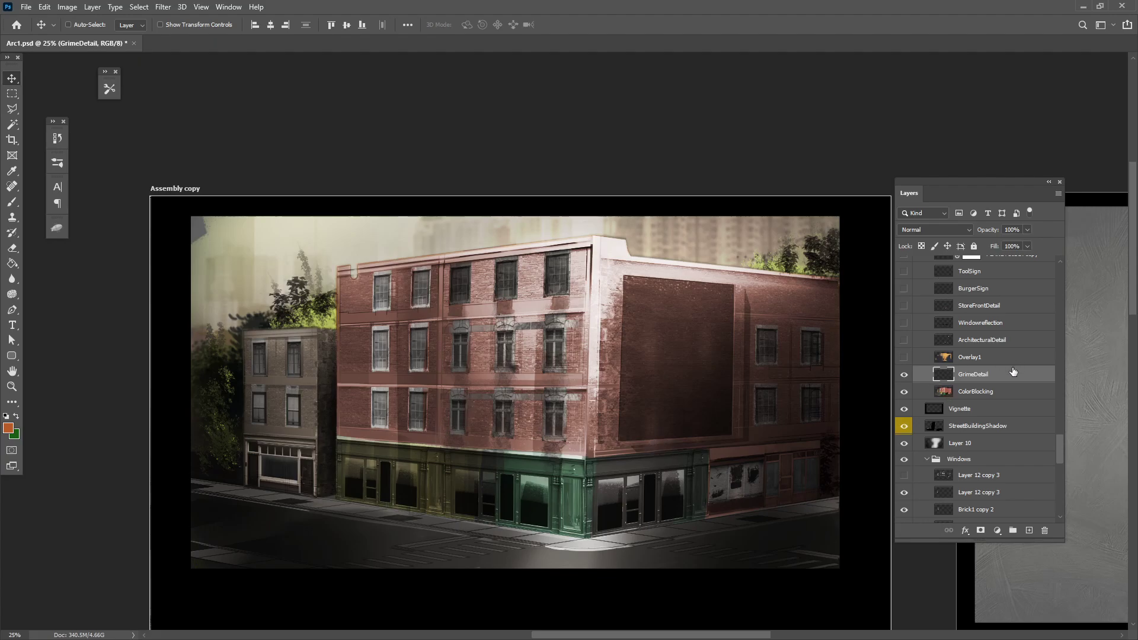
left_click(905, 358)
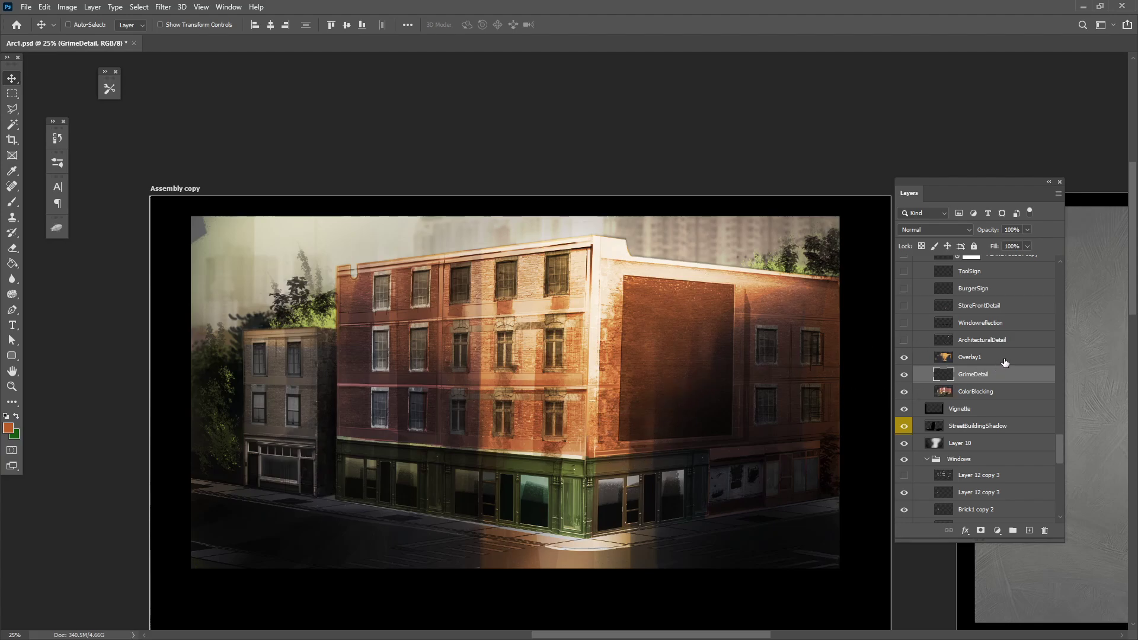
Make the ArchitecturalDetail and Windowreflection layers visible, leaving Windowreflection selected
scroll(1006, 363, "up", 2)
left_click(1022, 371)
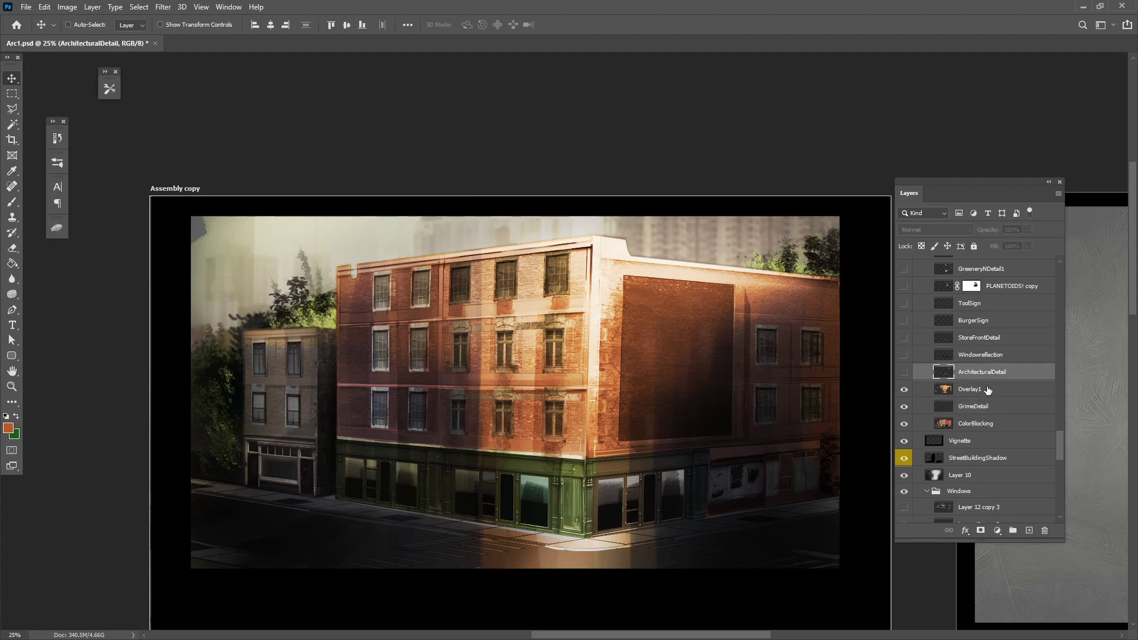
left_click(904, 373)
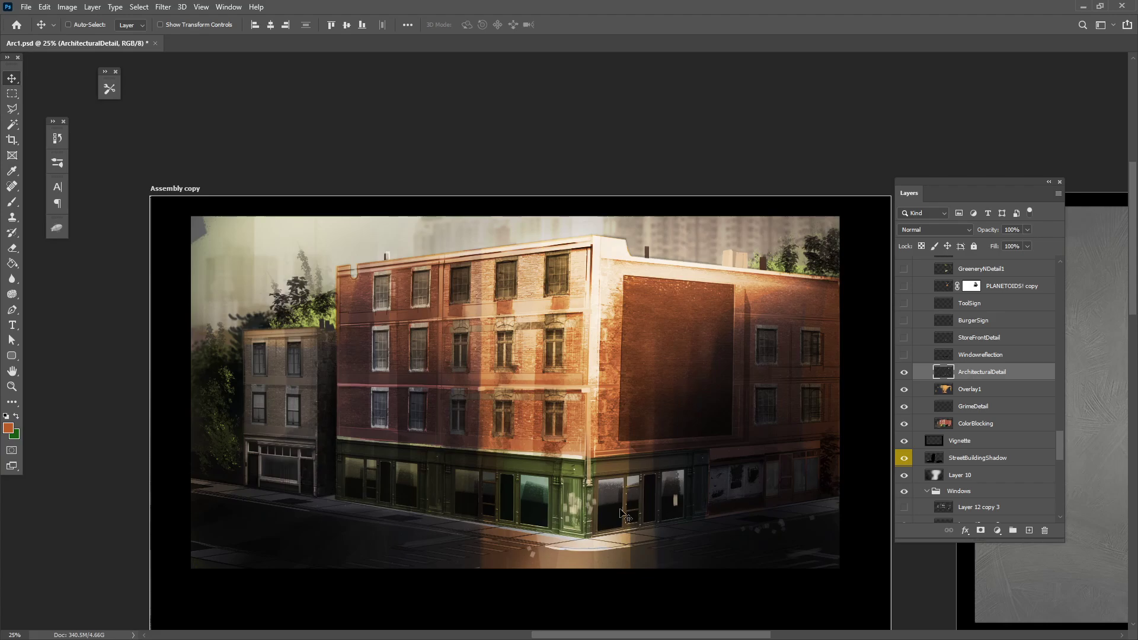
left_click(996, 356)
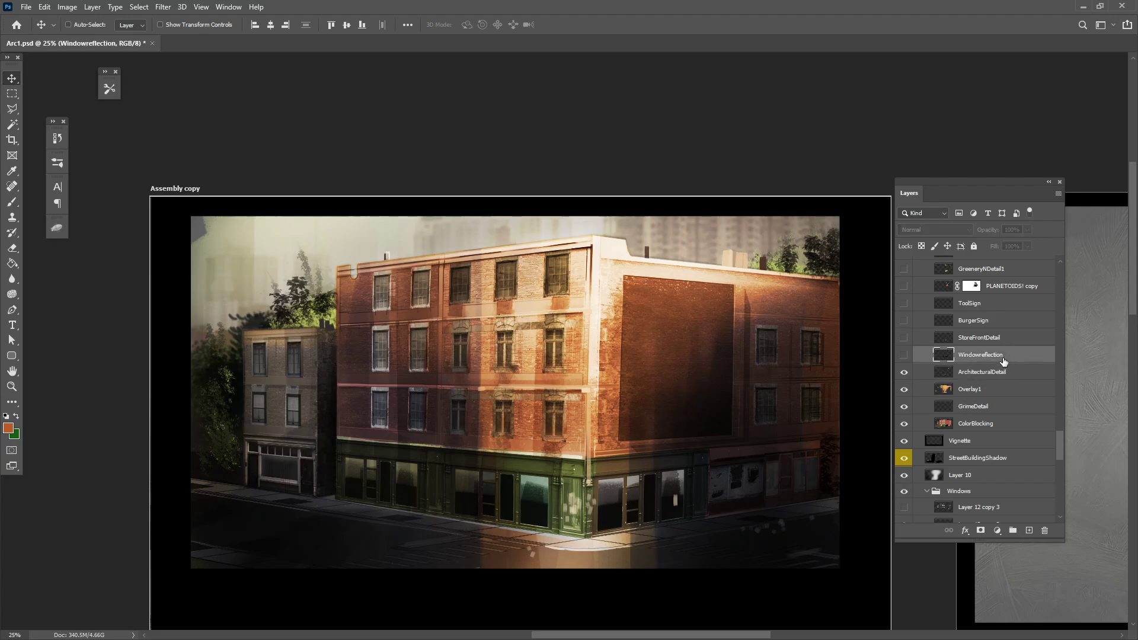
left_click(904, 355)
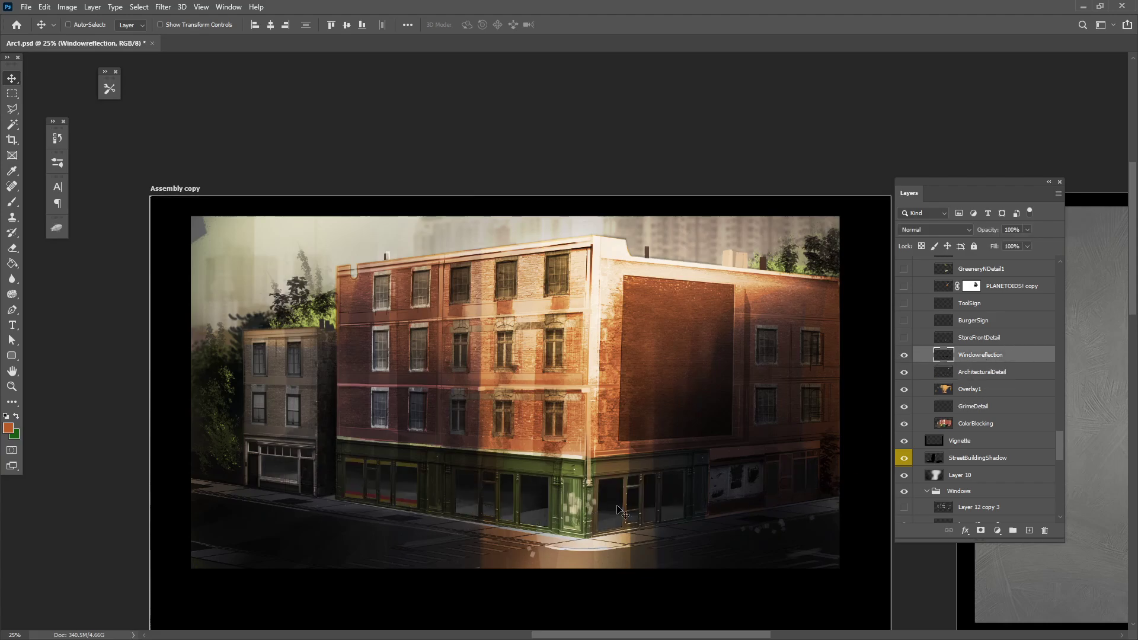
Move the Windowreflection layer below ArchitecturalDetail and make the StoreFrontDetail layer visible
left_click(1002, 341)
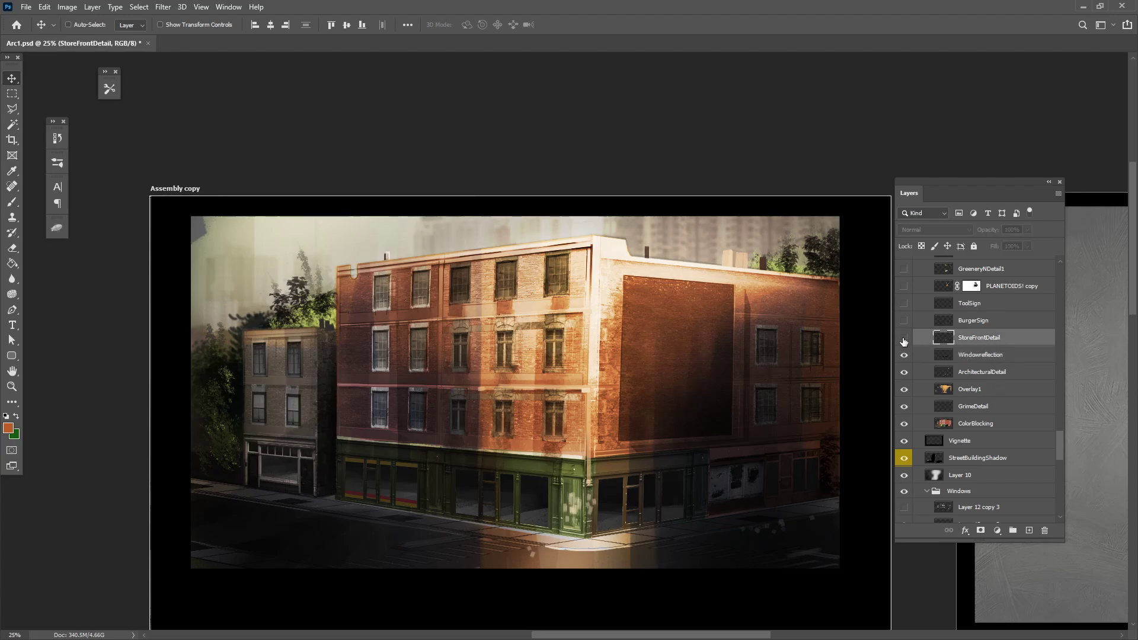
left_click_drag(998, 358, 999, 378)
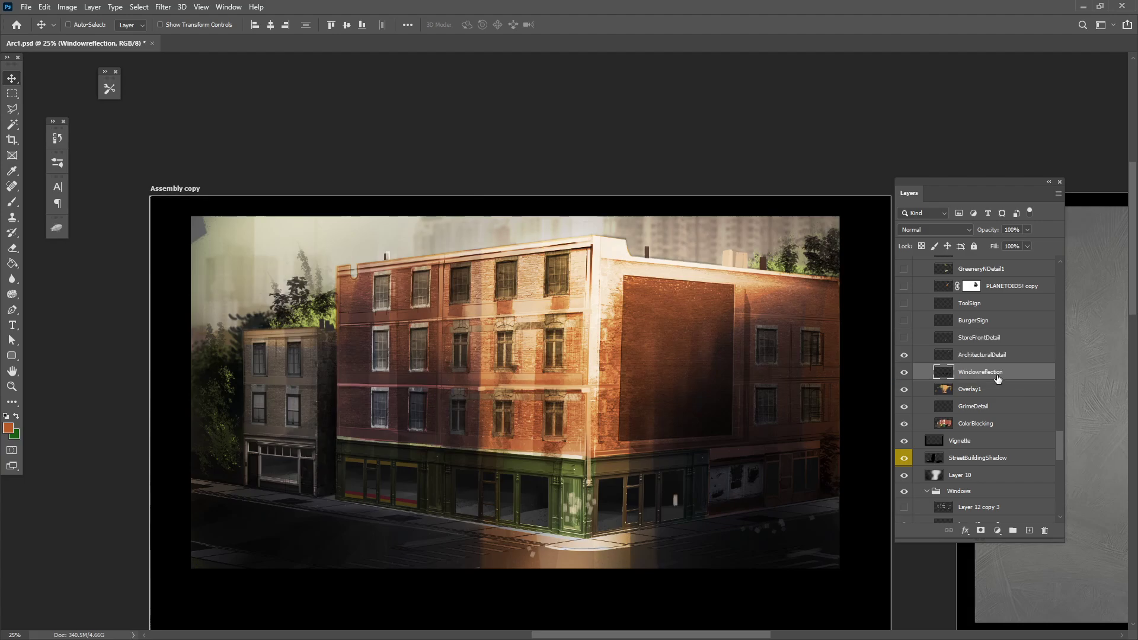
left_click(990, 340)
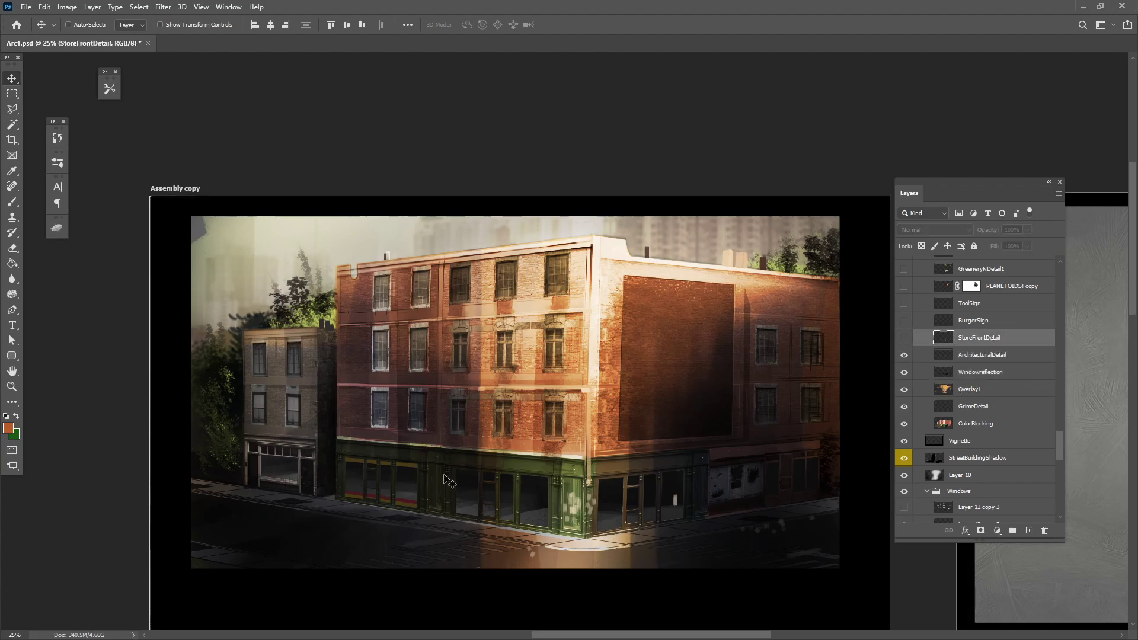
left_click(905, 339)
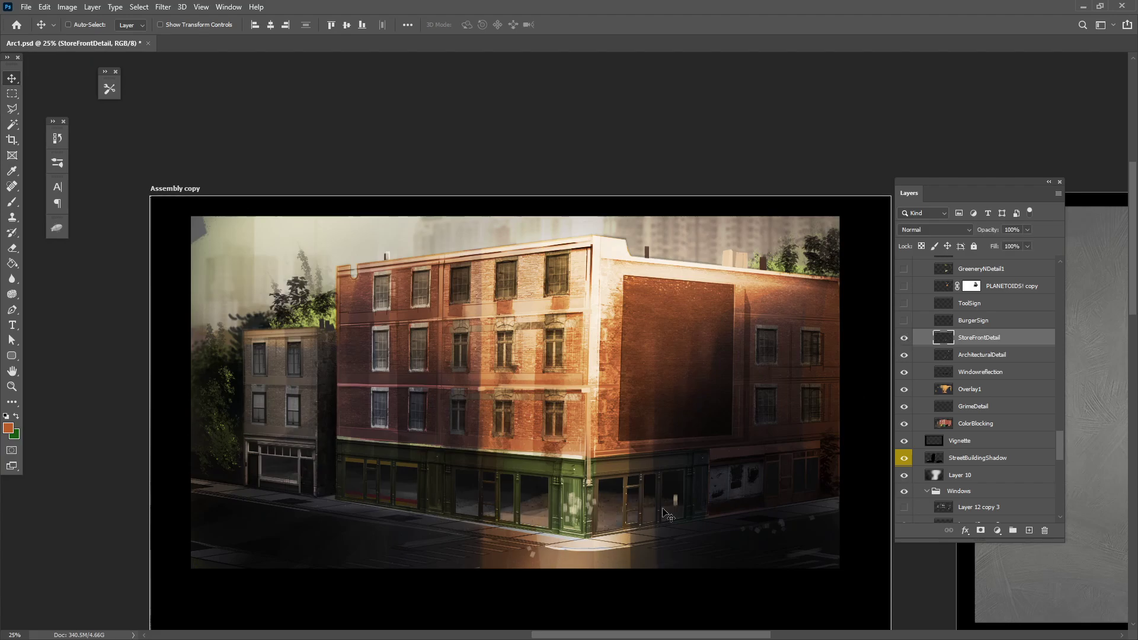
Make the BurgerSign and ToolSign layers visible
left_click(994, 322)
left_click(904, 321)
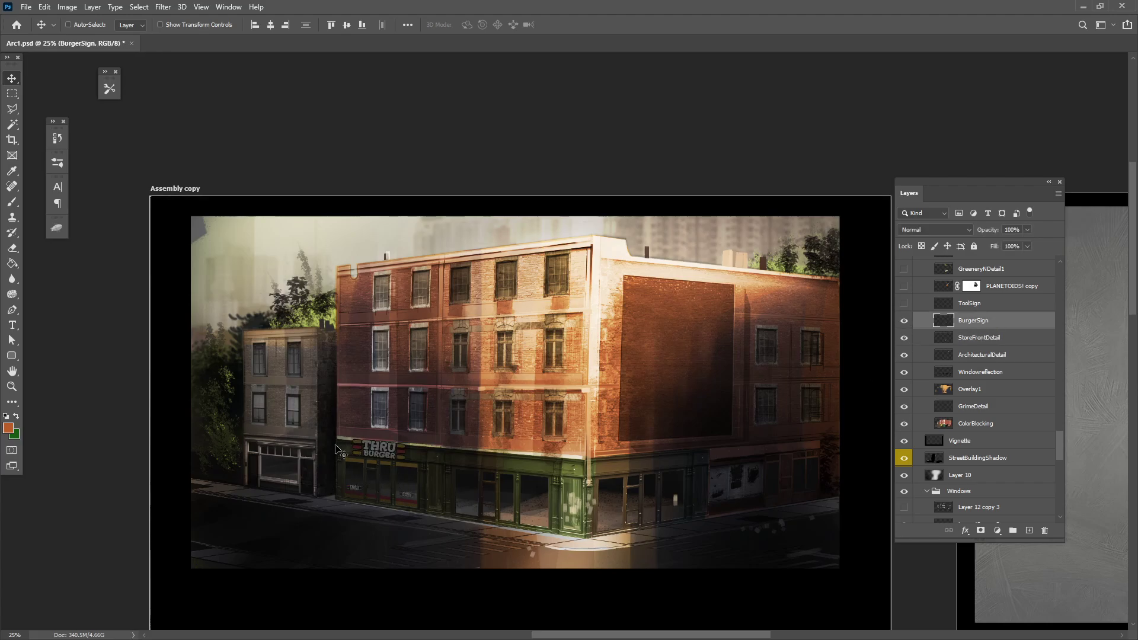
left_click(977, 303)
left_click(905, 304)
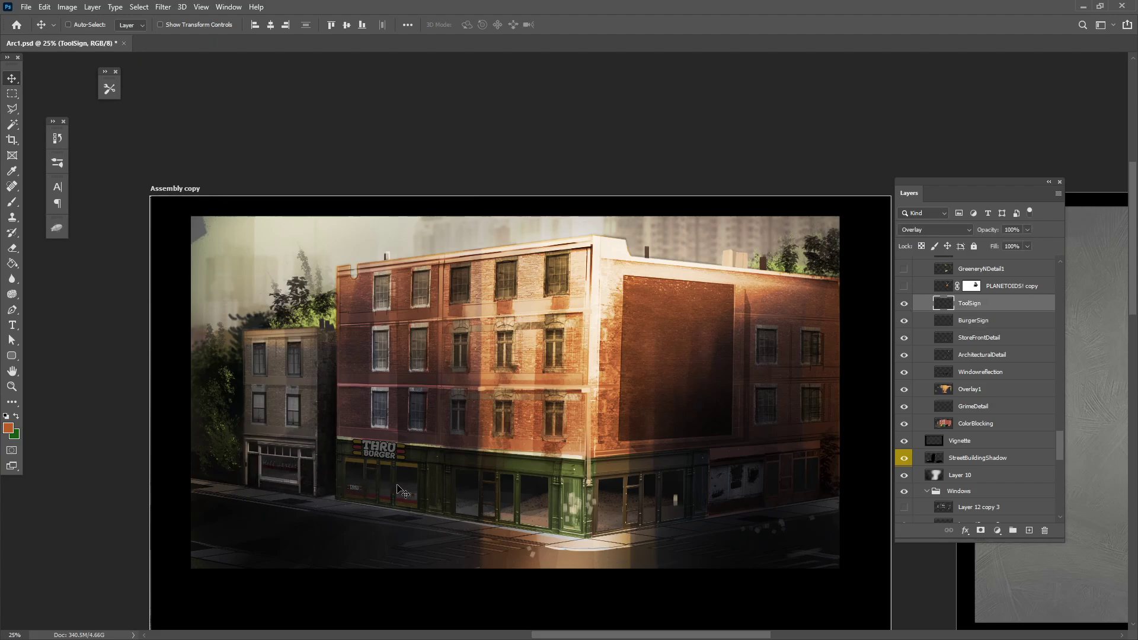
Make the PLANETOIDS! copy billboard layer and the GreeneryNDetail1 layer visible
scroll(984, 338, "up", 2)
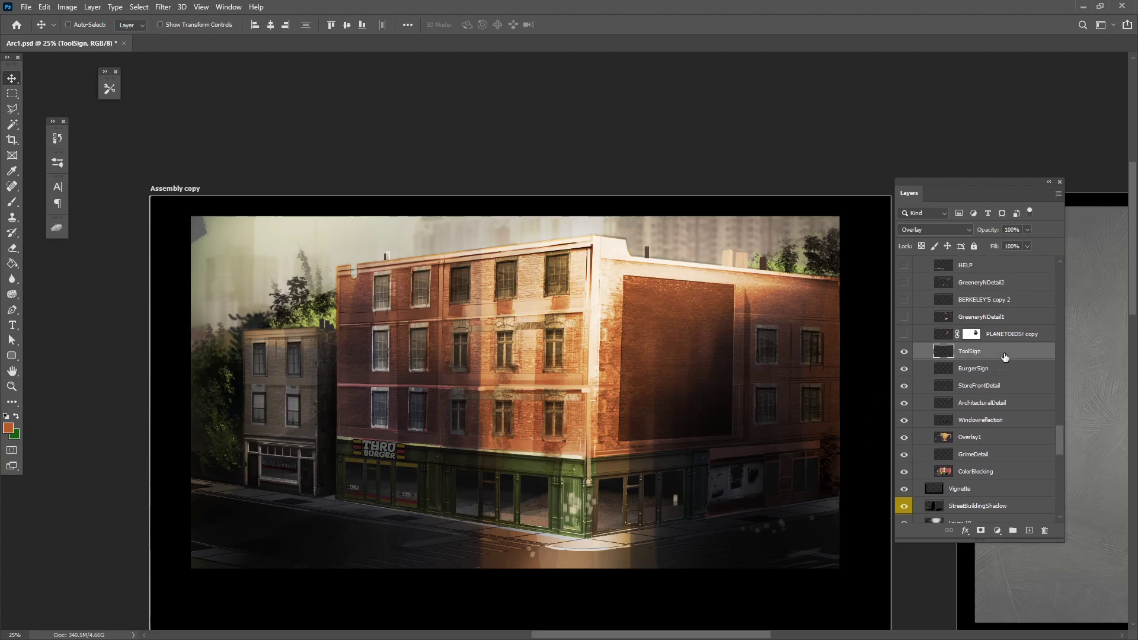
left_click(979, 338)
left_click(904, 335)
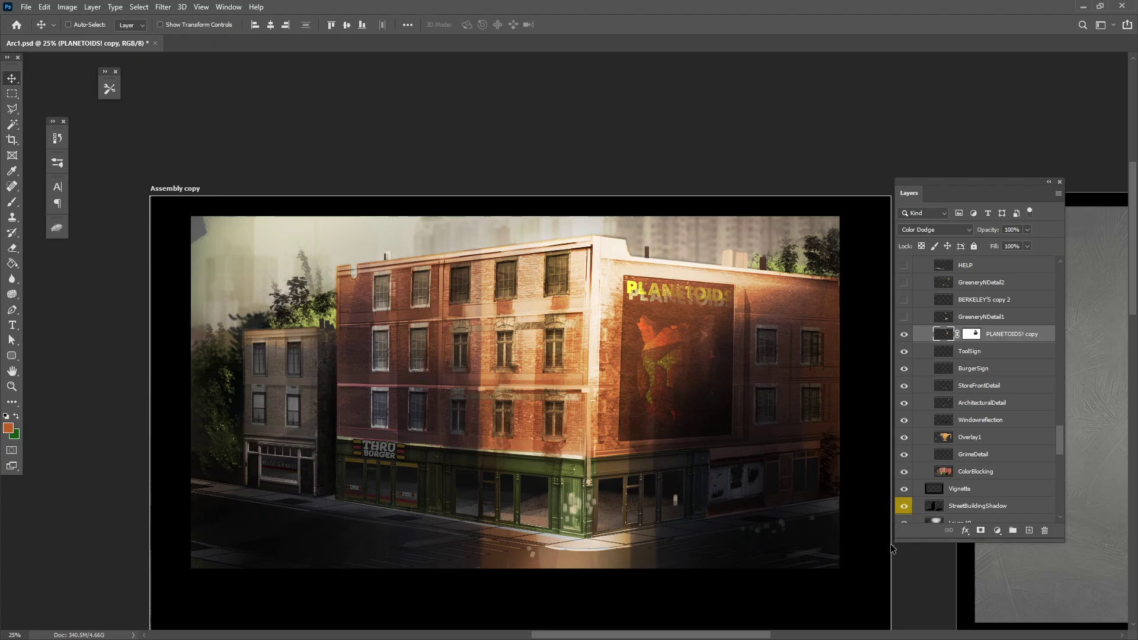
scroll(1008, 344, "up", 1)
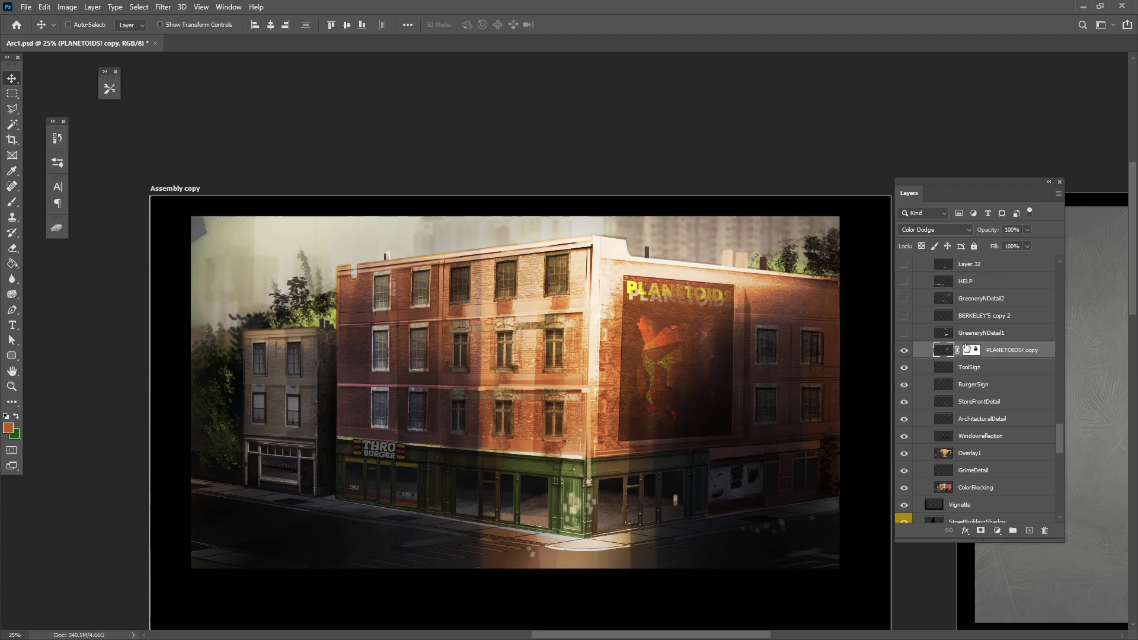
left_click(949, 339)
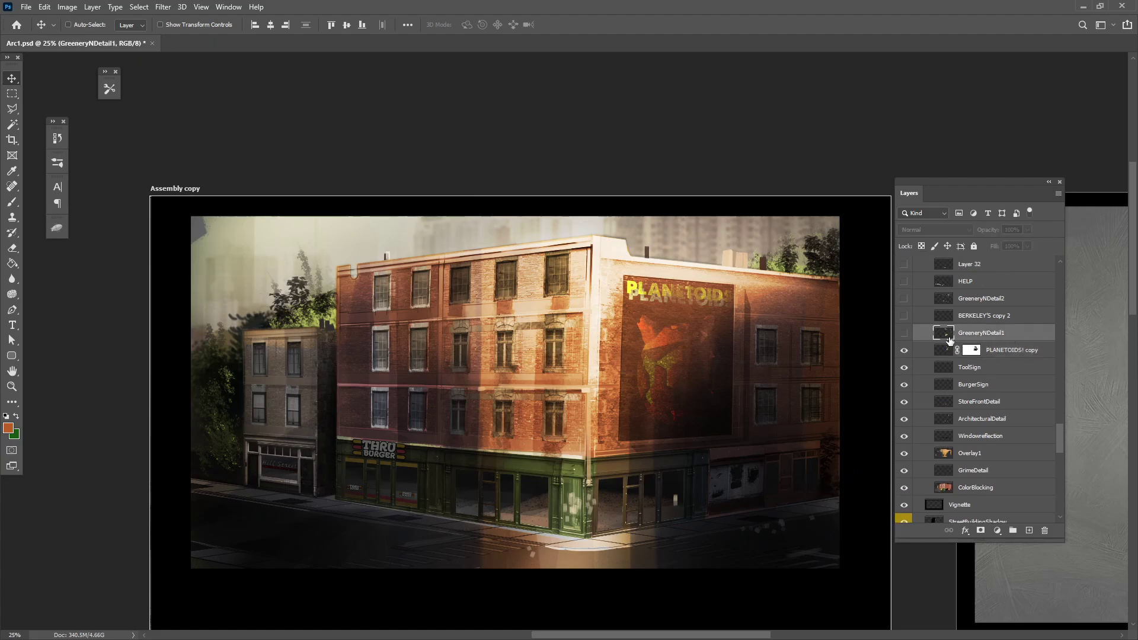
left_click(905, 334)
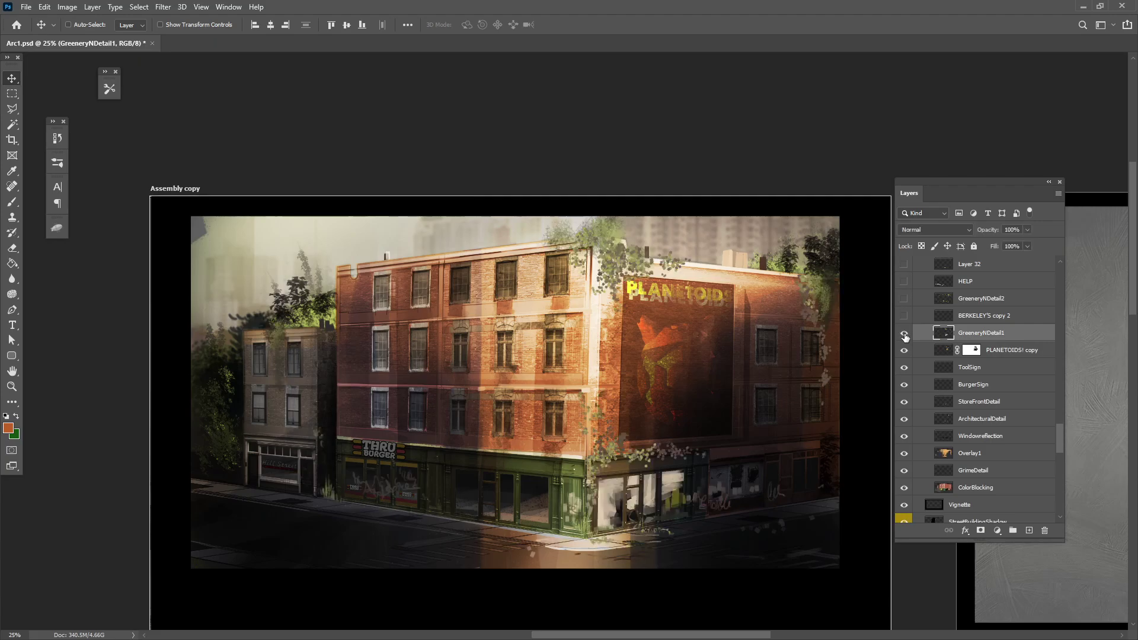
Compare the building repeatedly without and with the GreeneryNDetail1 layer, leaving it visible
left_click(905, 334)
left_click(905, 335)
left_click(904, 336)
left_click(904, 336)
left_click(904, 334)
left_click(905, 333)
Try brushing orange graffiti scribbles over the green storefront's dark windows on GreeneryNDetail1, and undo the strokes
left_click(12, 202)
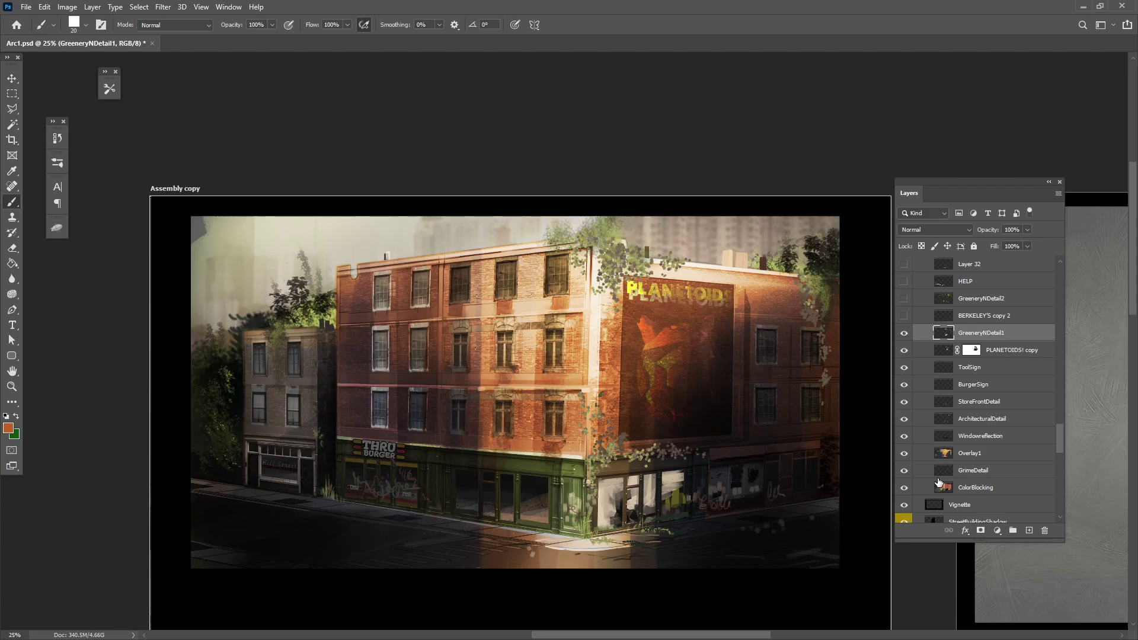
key("ctrl+plus")
key("ctrl+plus")
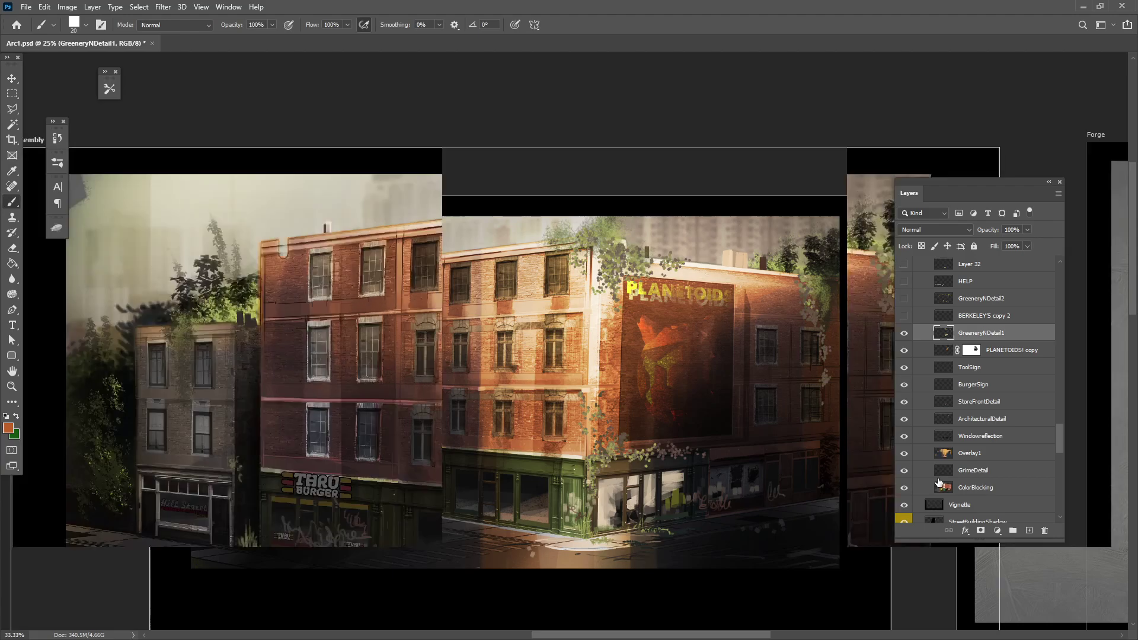
left_click_drag(572, 564, 646, 436)
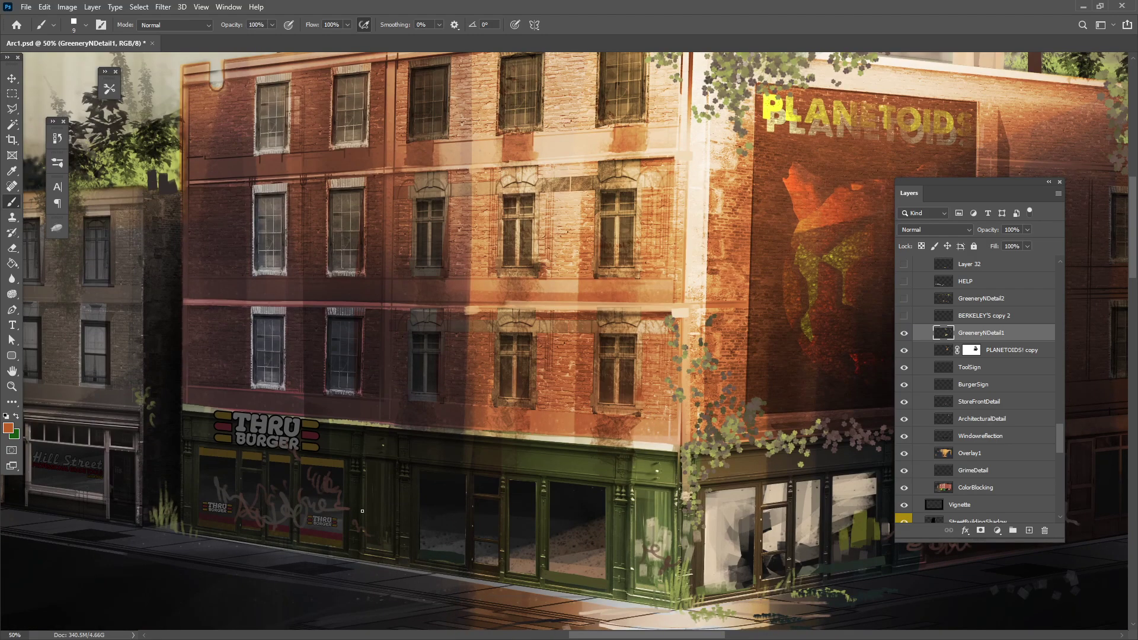
mouse_move(414, 529)
left_mouse_down()
mouse_move(441, 521)
mouse_move(473, 537)
mouse_move(504, 518)
mouse_move(523, 542)
left_mouse_up()
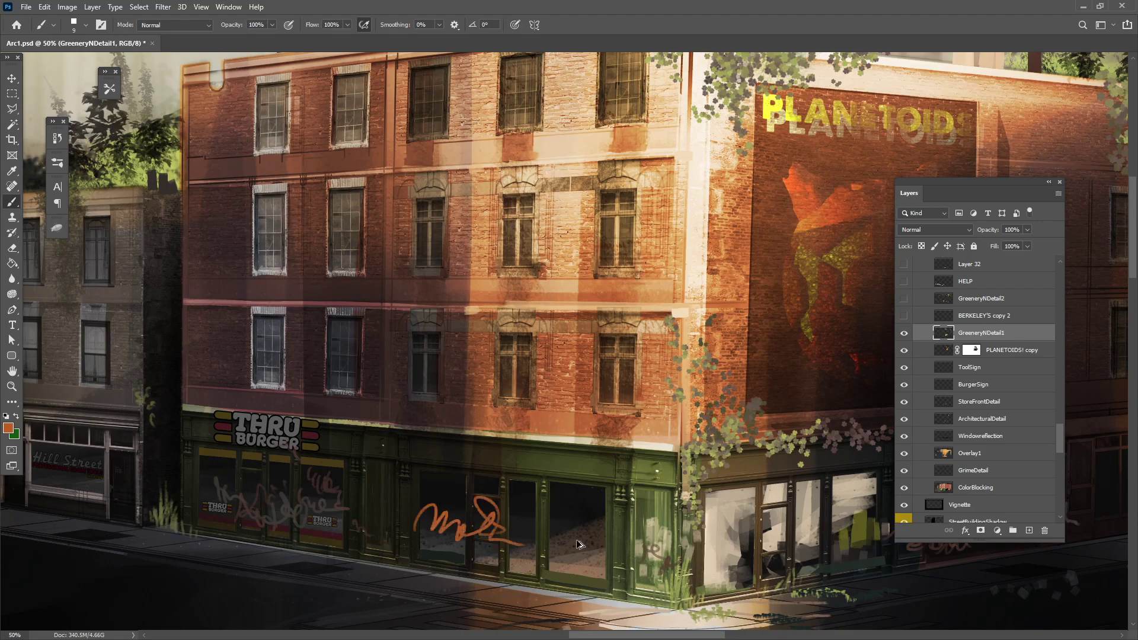
key("ctrl+z")
left_click_drag(422, 518, 545, 554)
key("ctrl+z")
key("ctrl+z")
key("ctrl+z")
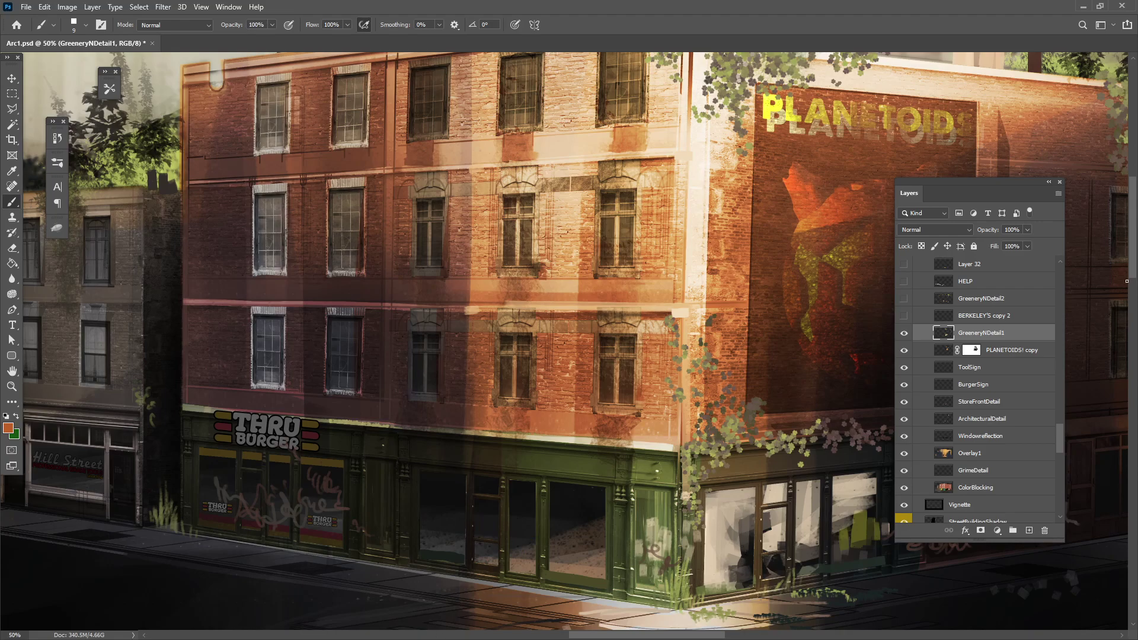
scroll(1012, 423, "up", 2)
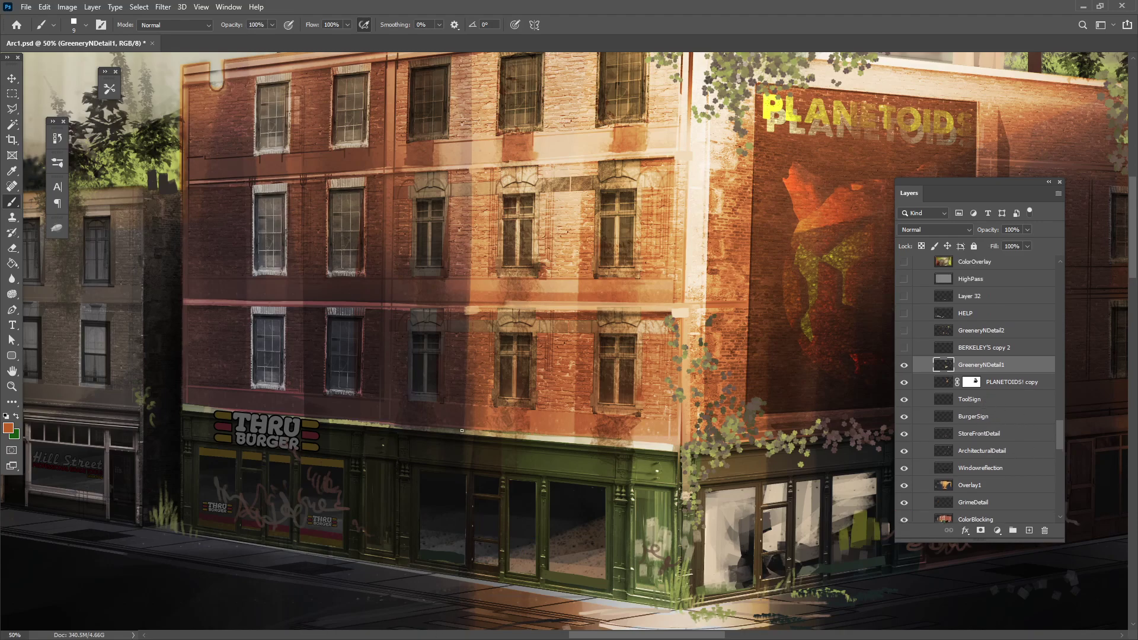
Make the BERKELEY'S copy 2 signage layer and the GreeneryNDetail2 layer visible
left_click(964, 350)
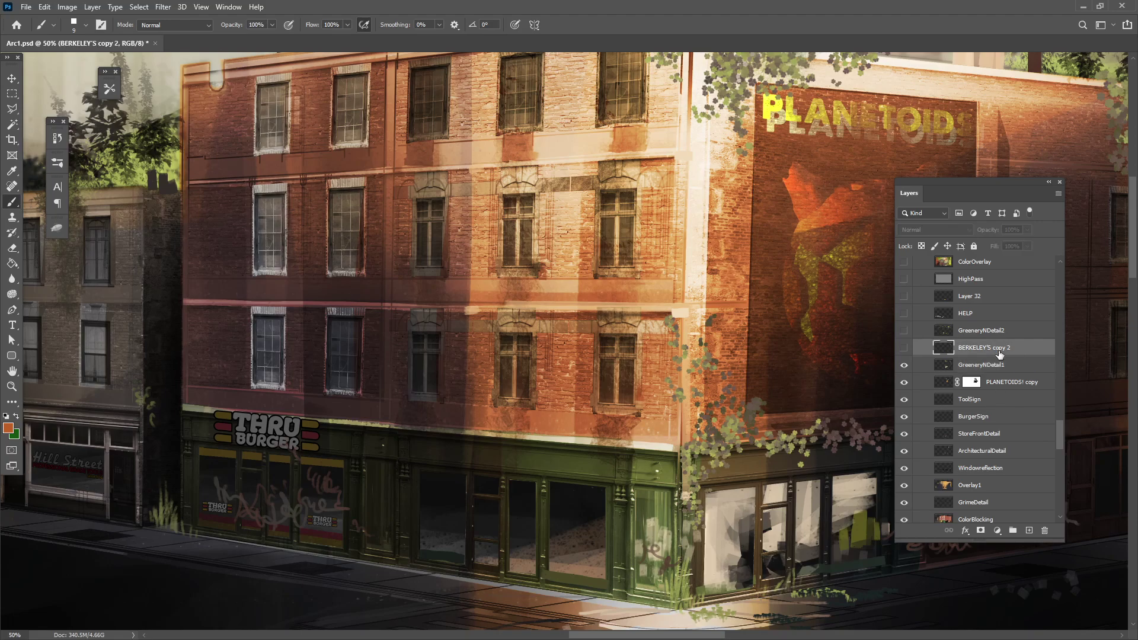
left_click(905, 349)
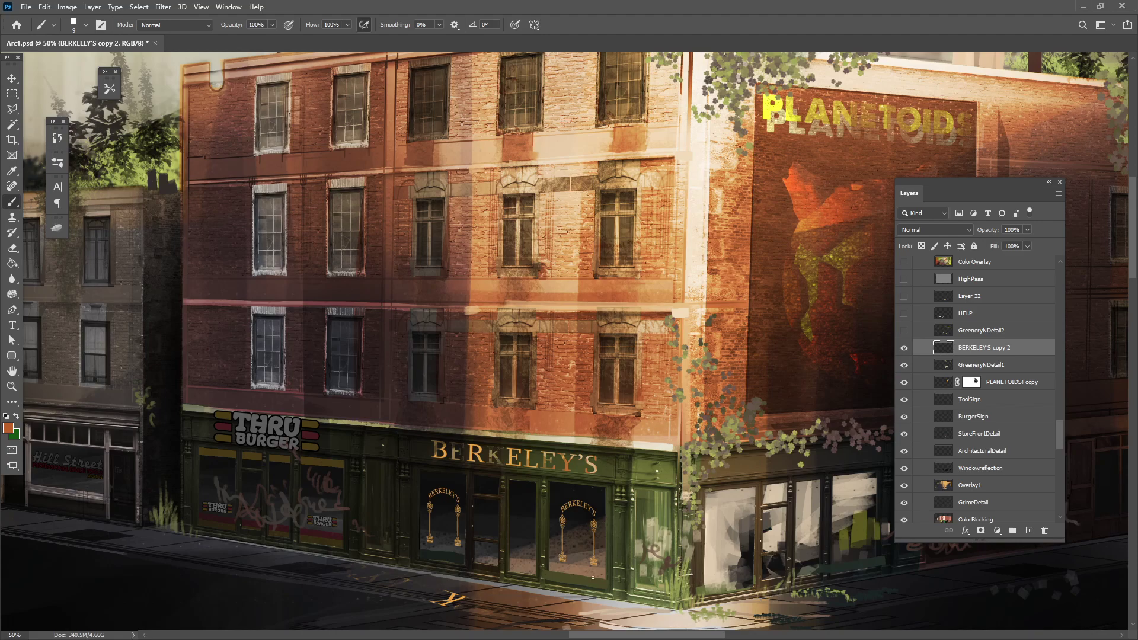
key("e")
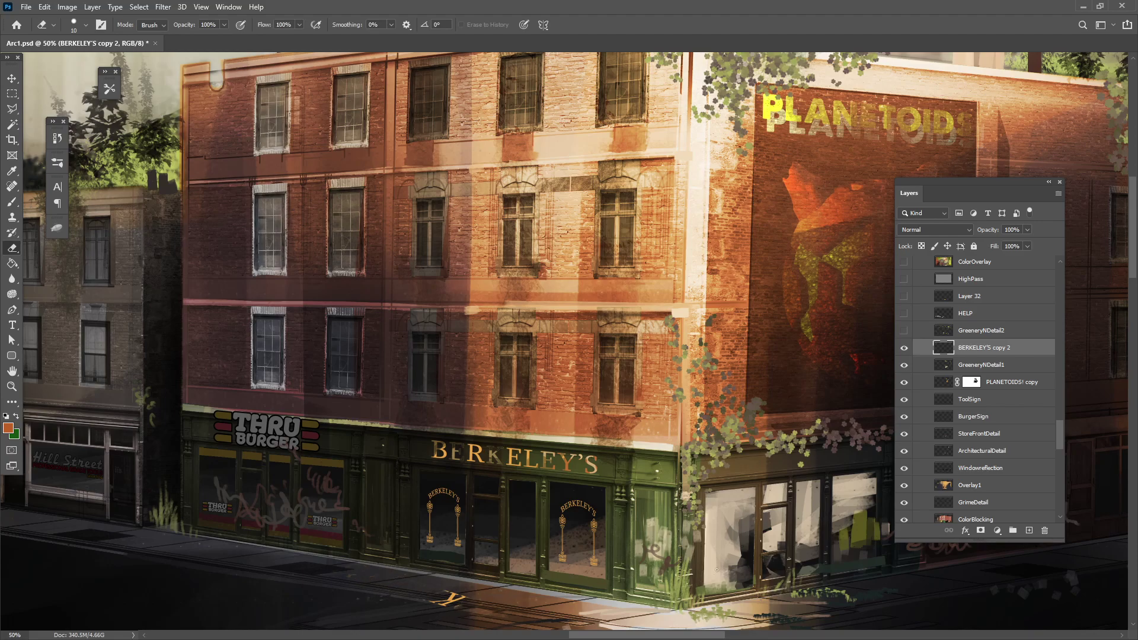
left_click(981, 330)
left_click_drag(775, 560, 645, 561)
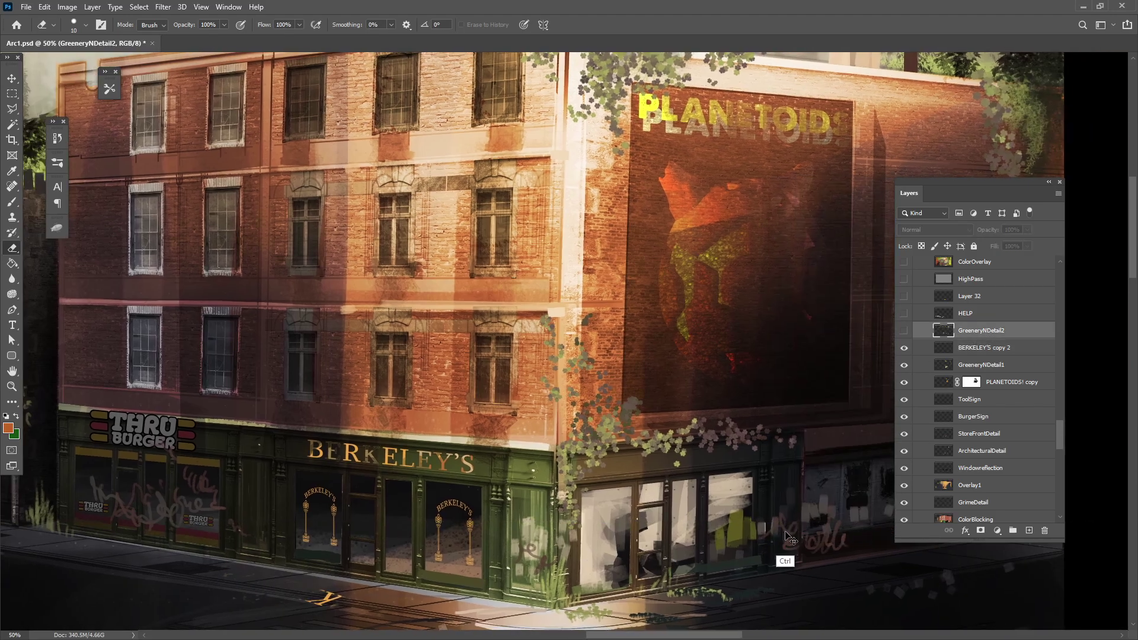
key("ctrl+minus")
left_click(904, 330)
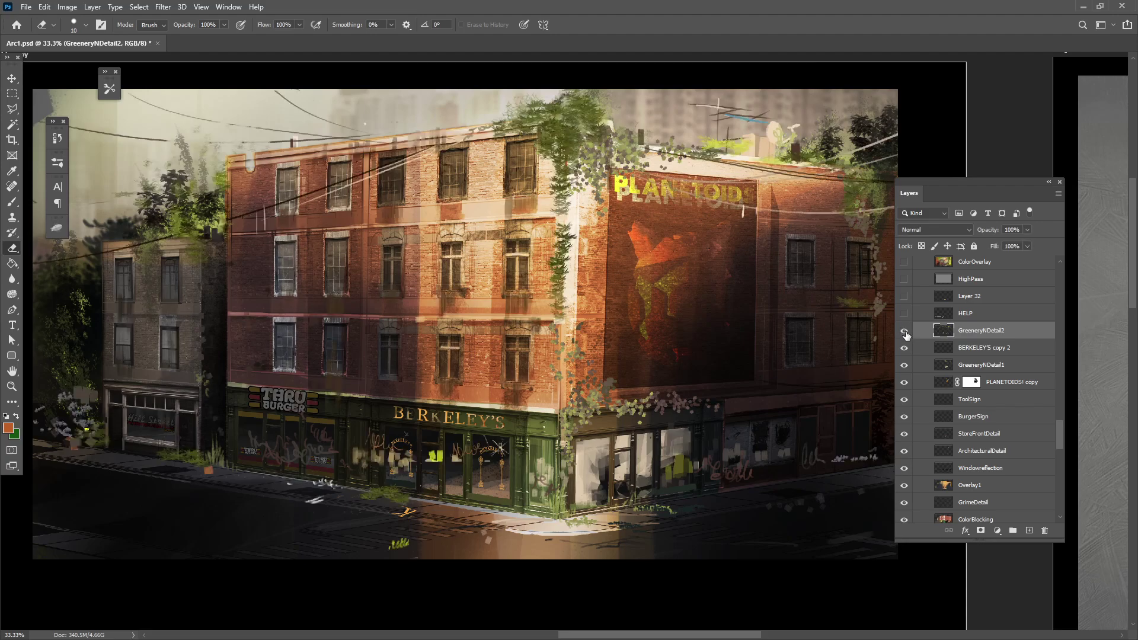
Compare the painting repeatedly without and with the GreeneryNDetail2 layer, leaving the layer visible
left_click(905, 332)
left_click(905, 332)
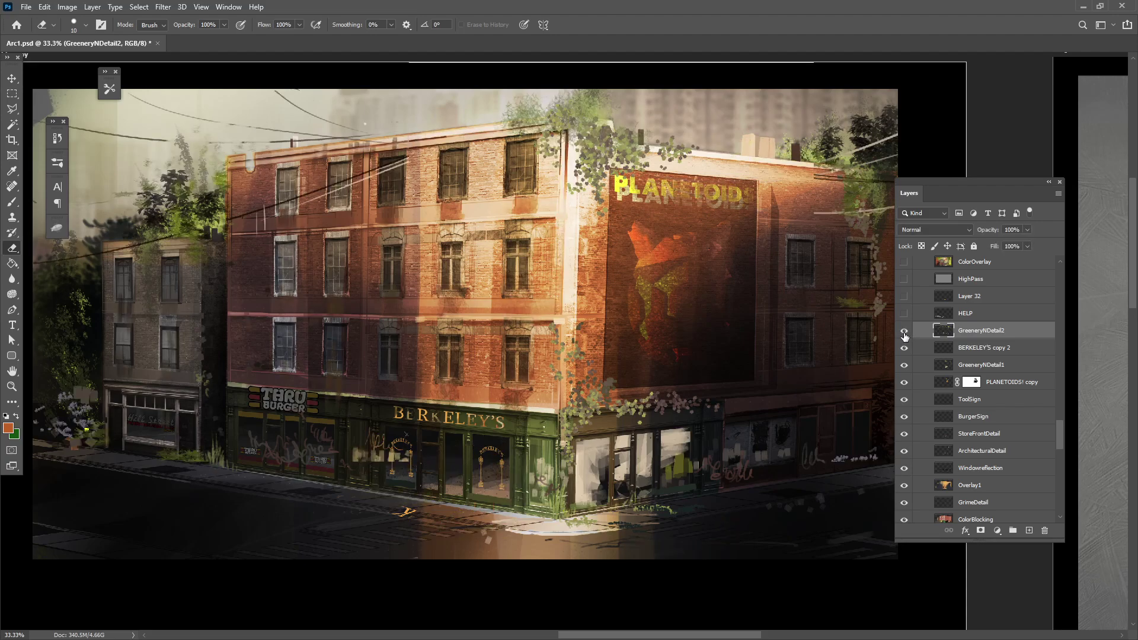
left_click(905, 333)
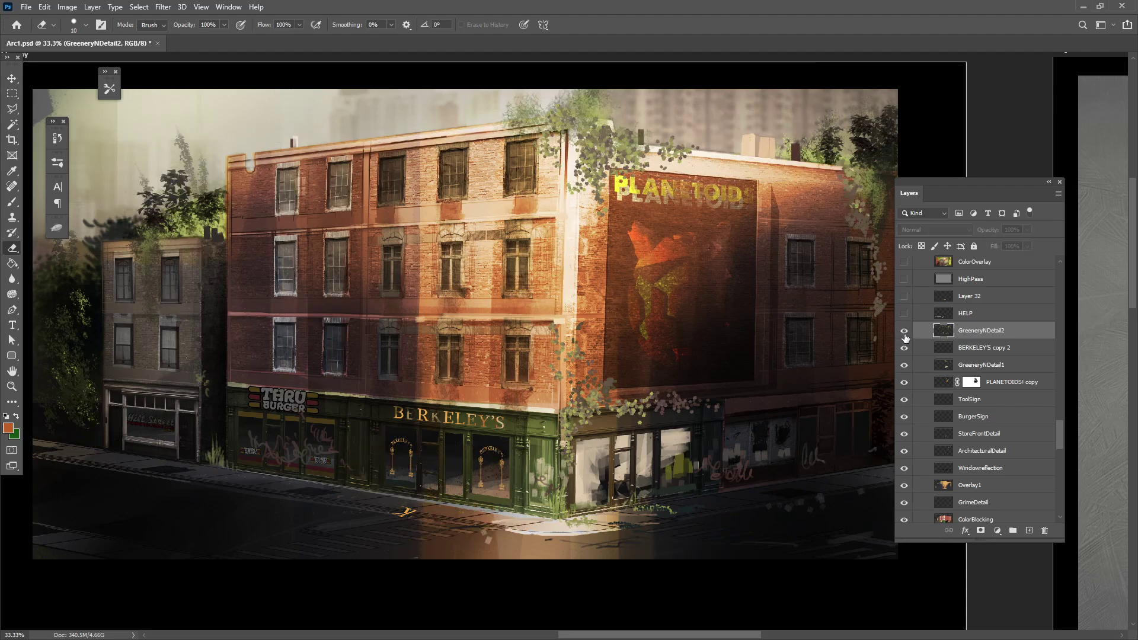
left_click(905, 333)
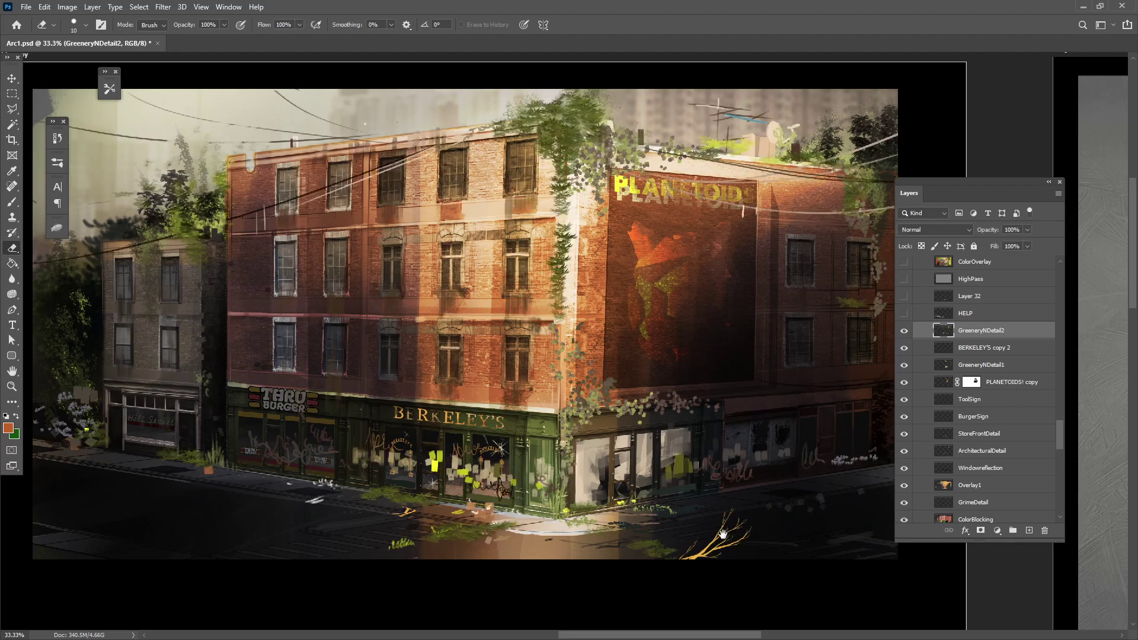
left_click_drag(727, 535, 693, 537)
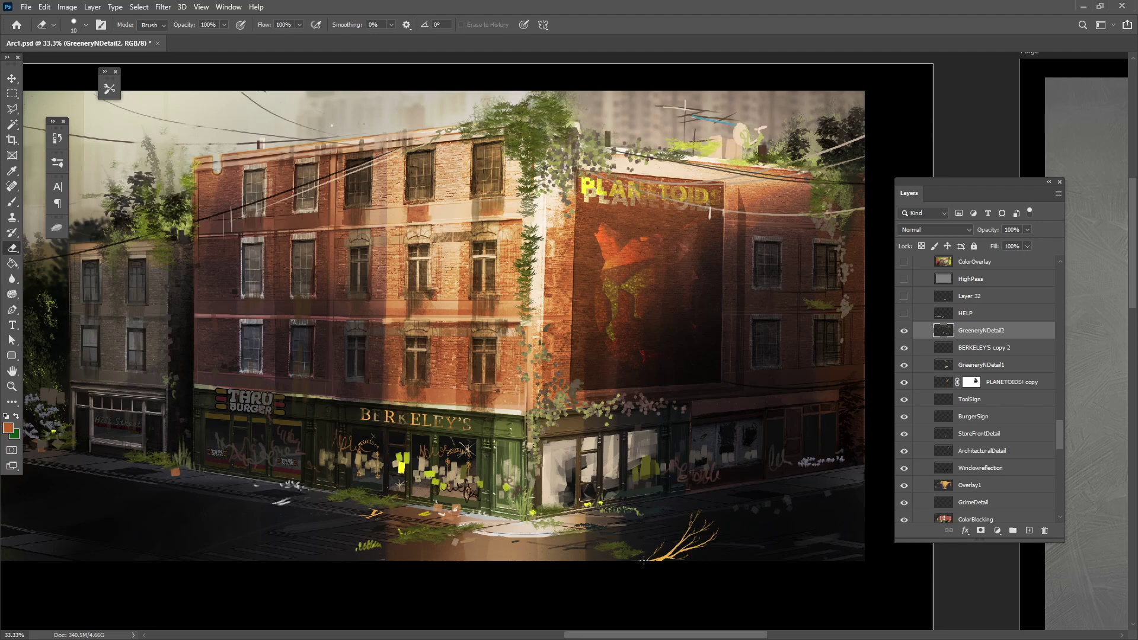
left_click_drag(302, 571, 468, 587)
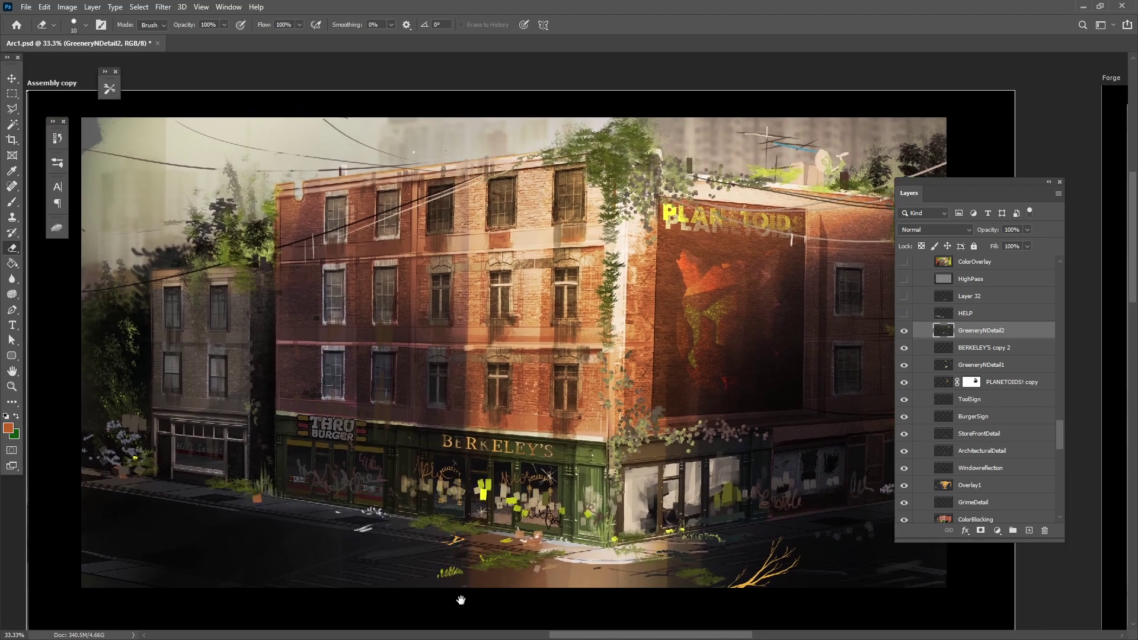
left_click(905, 331)
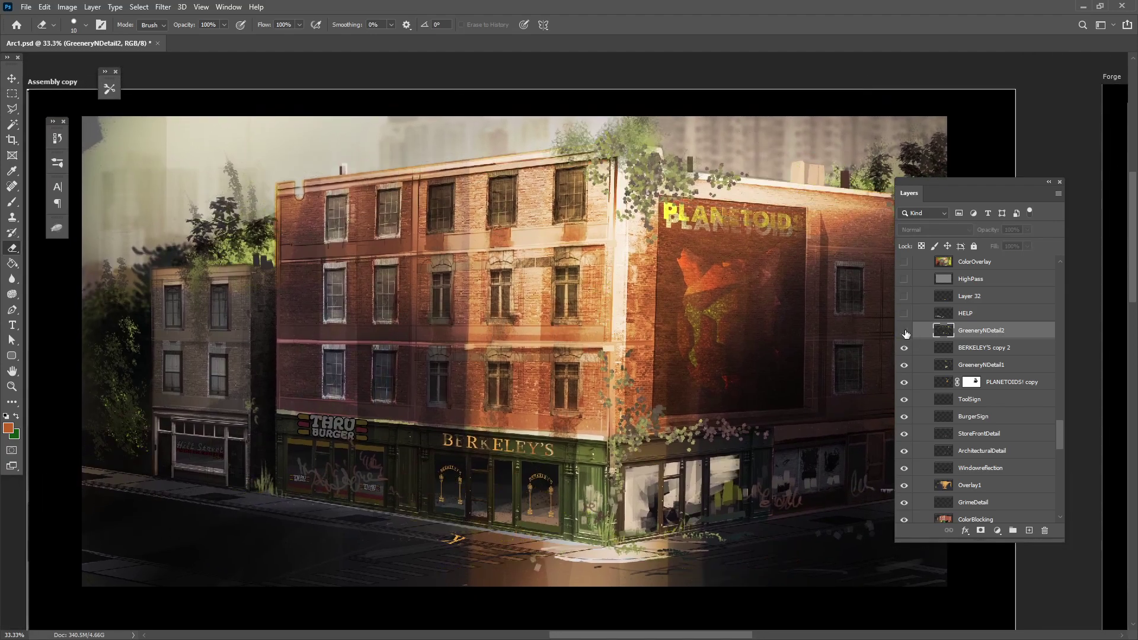
left_click(905, 331)
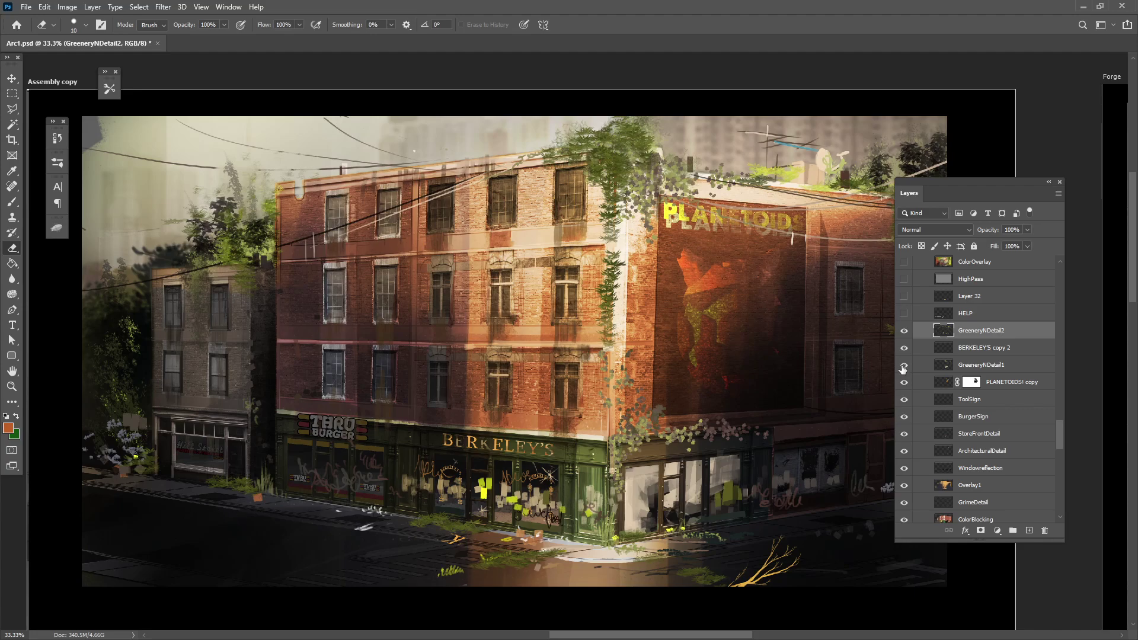
left_click(905, 331)
left_click(904, 330)
Examine the graffiti, paper notes, weeds and debris along the BERKELEY'S storefront and the neighbouring street-level shops up close
key("ctrl+plus")
key("ctrl+plus")
left_click_drag(582, 593, 555, 377)
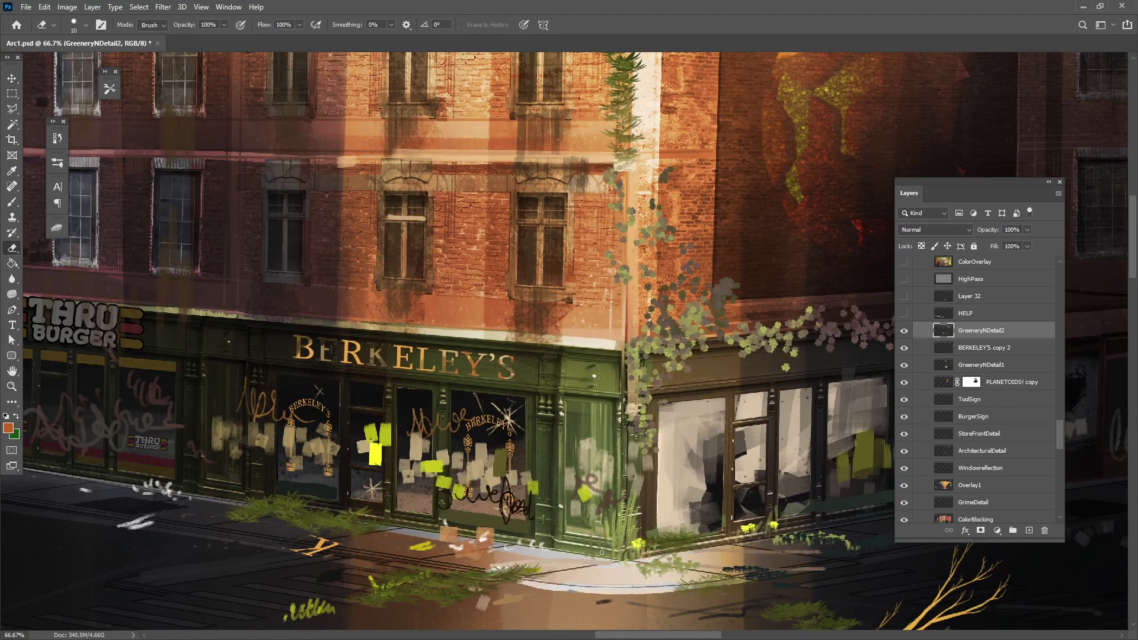
left_click_drag(697, 463, 762, 496)
left_click_drag(889, 519, 707, 527)
key("ctrl+minus")
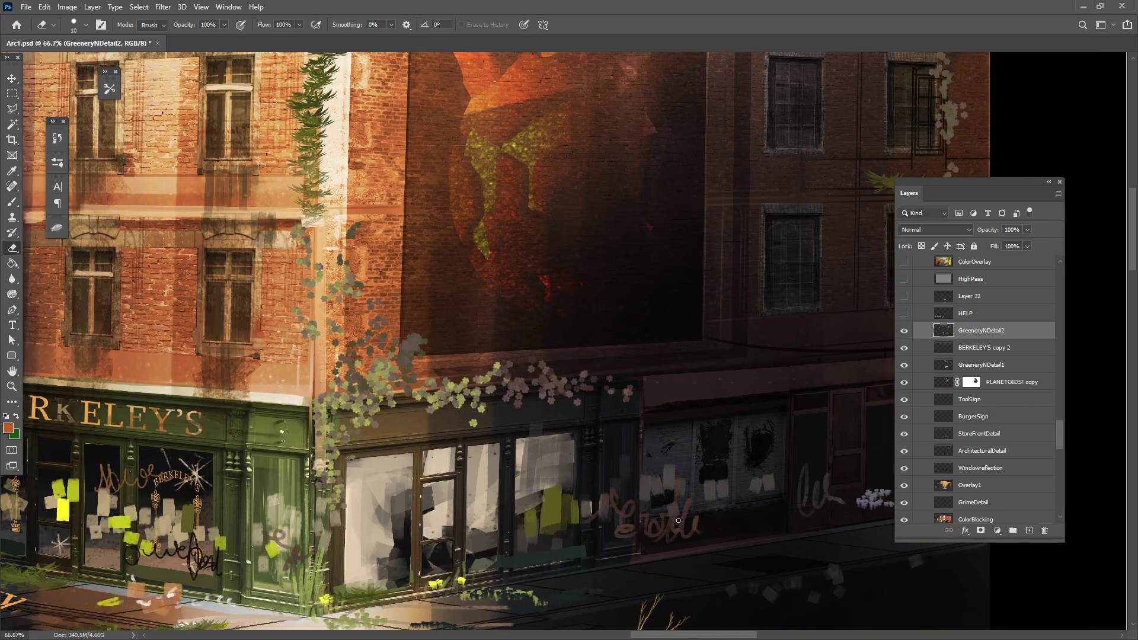
key("ctrl+minus")
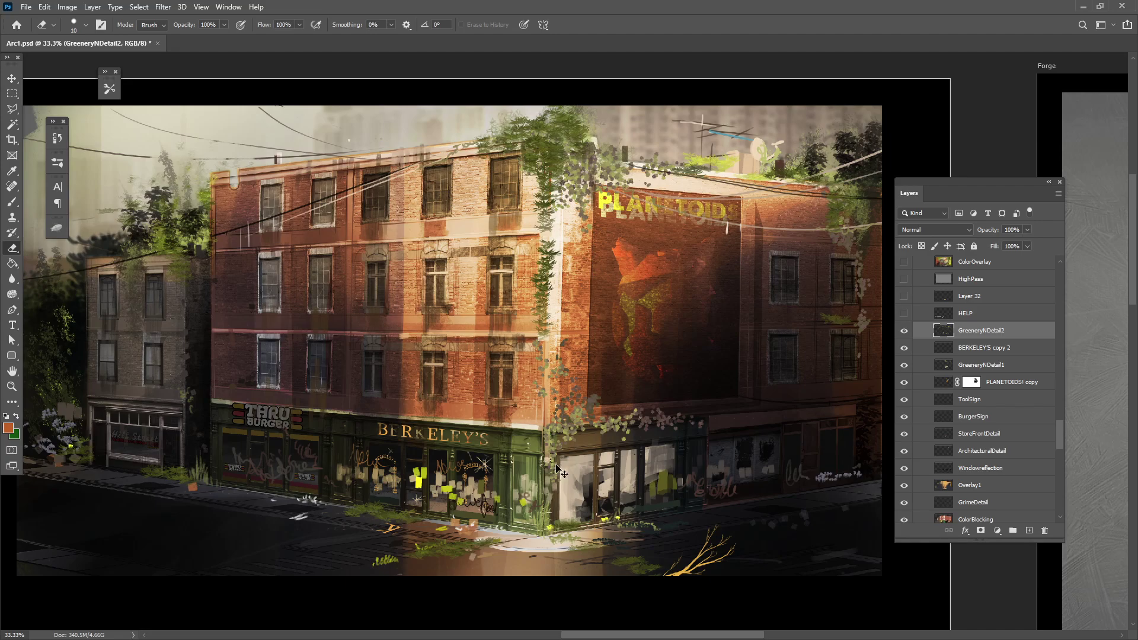
scroll(556, 466, "up", 2)
left_click_drag(529, 573, 633, 454)
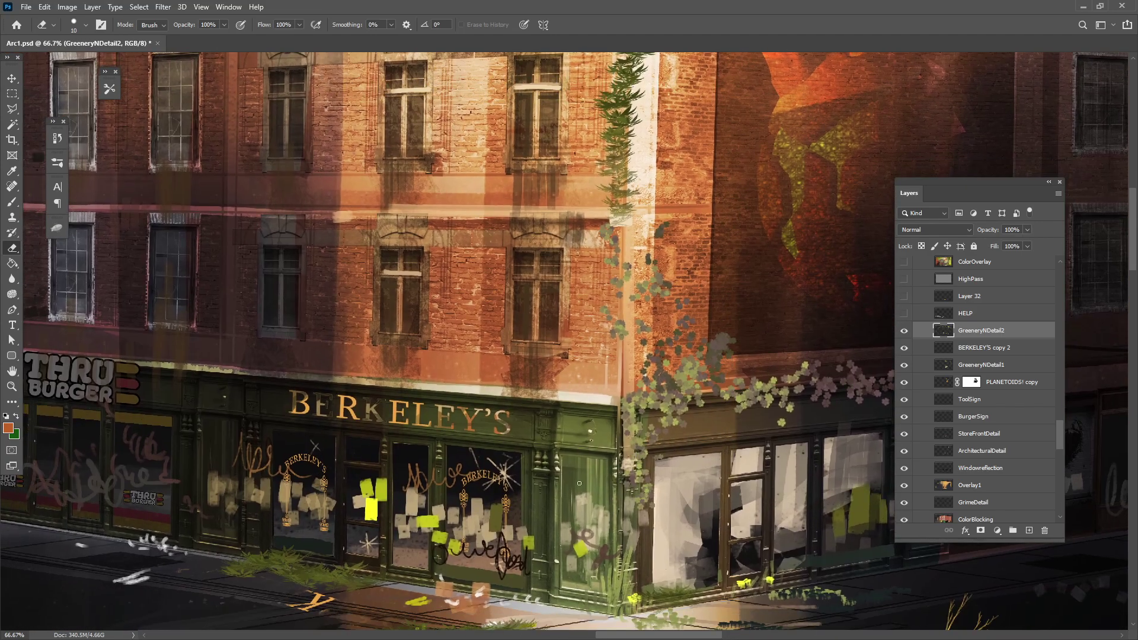
scroll(583, 482, "left", 3)
scroll(578, 485, "left", 5)
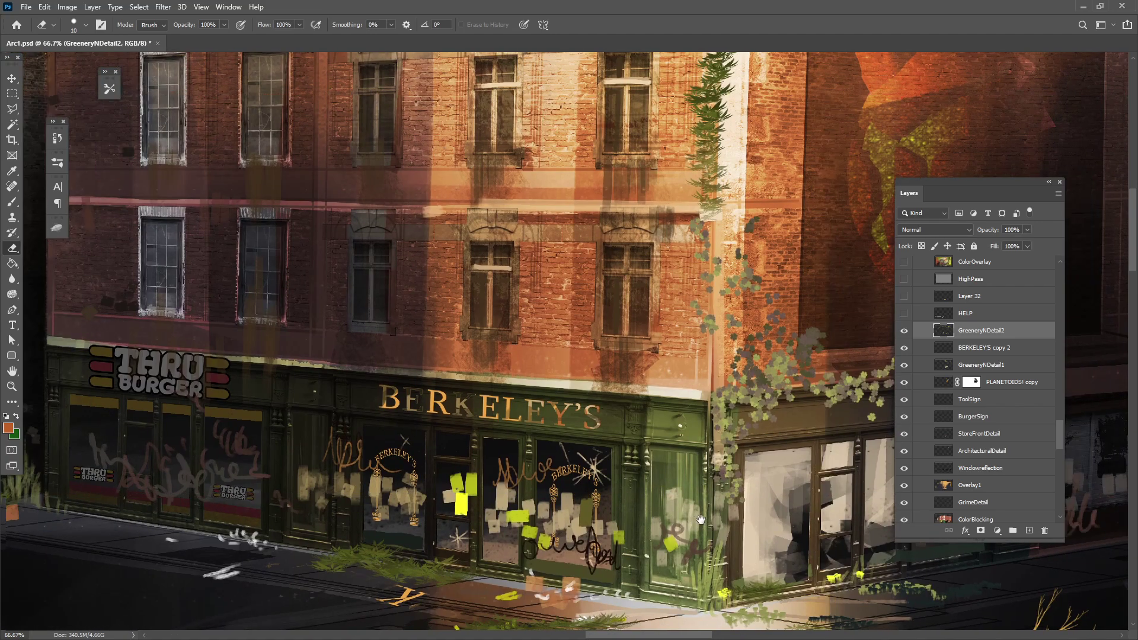
left_click_drag(658, 488, 495, 512)
left_click_drag(839, 499, 627, 472)
mouse_move(809, 490)
left_mouse_down()
mouse_move(759, 493)
mouse_move(735, 417)
mouse_move(711, 471)
mouse_move(671, 483)
left_mouse_up()
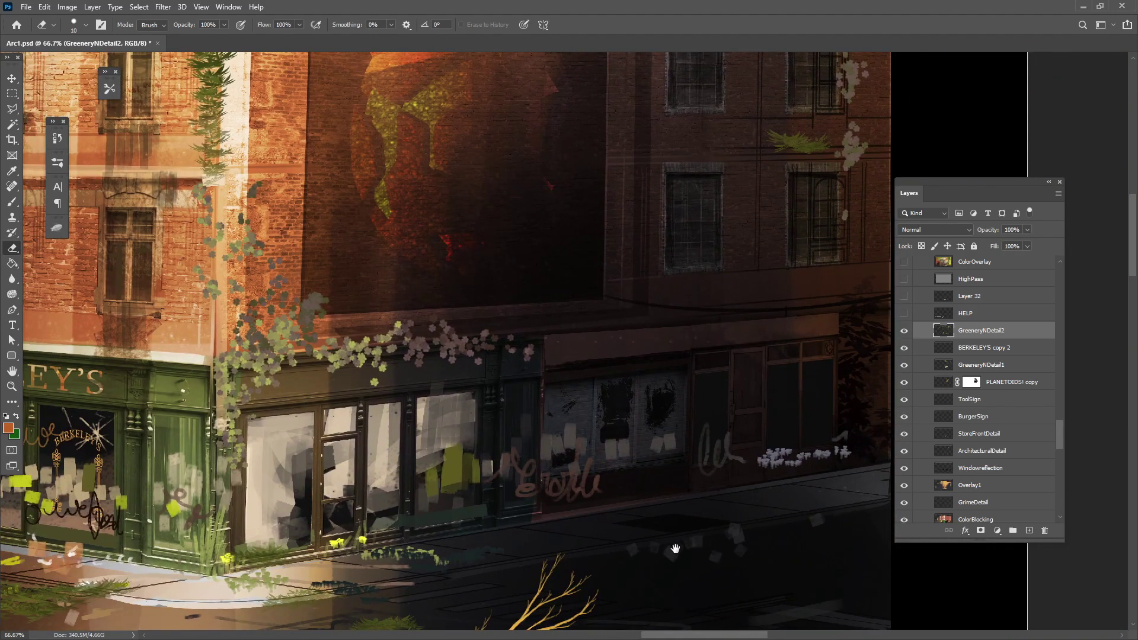
Examine the rooftop ivy, antenna, hanging cables and billboard along the building's upper floors up close
left_click_drag(677, 547, 720, 452)
left_click_drag(702, 396, 646, 550)
left_click_drag(455, 465, 521, 562)
mouse_move(470, 374)
left_mouse_down()
mouse_move(488, 454)
mouse_move(554, 579)
left_mouse_up()
left_click_drag(552, 423, 616, 484)
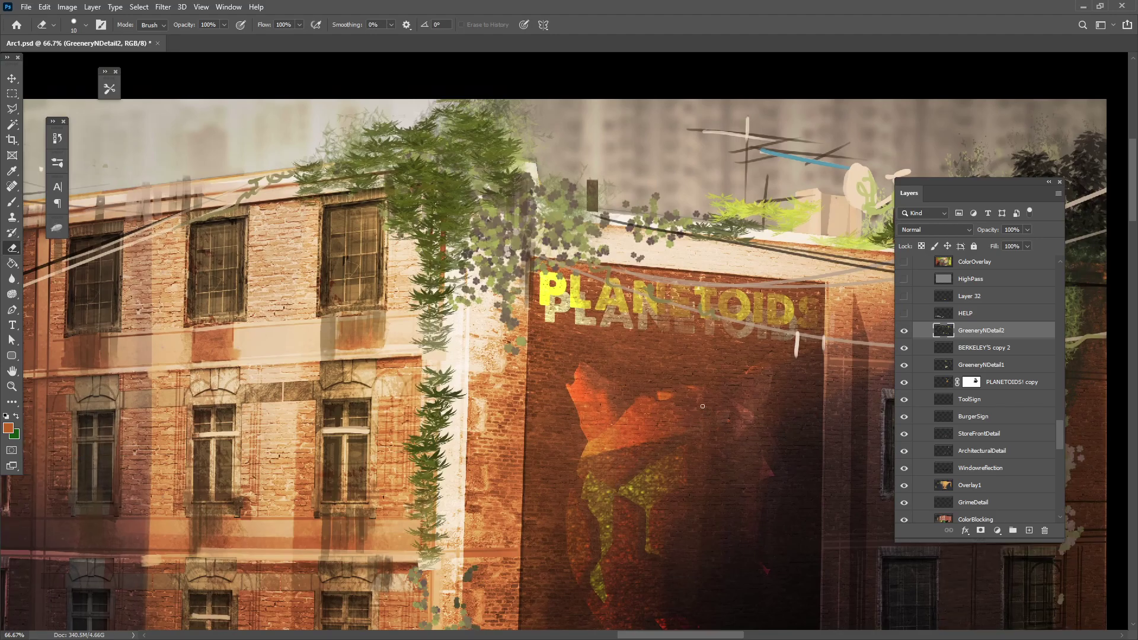
left_click_drag(687, 413, 625, 511)
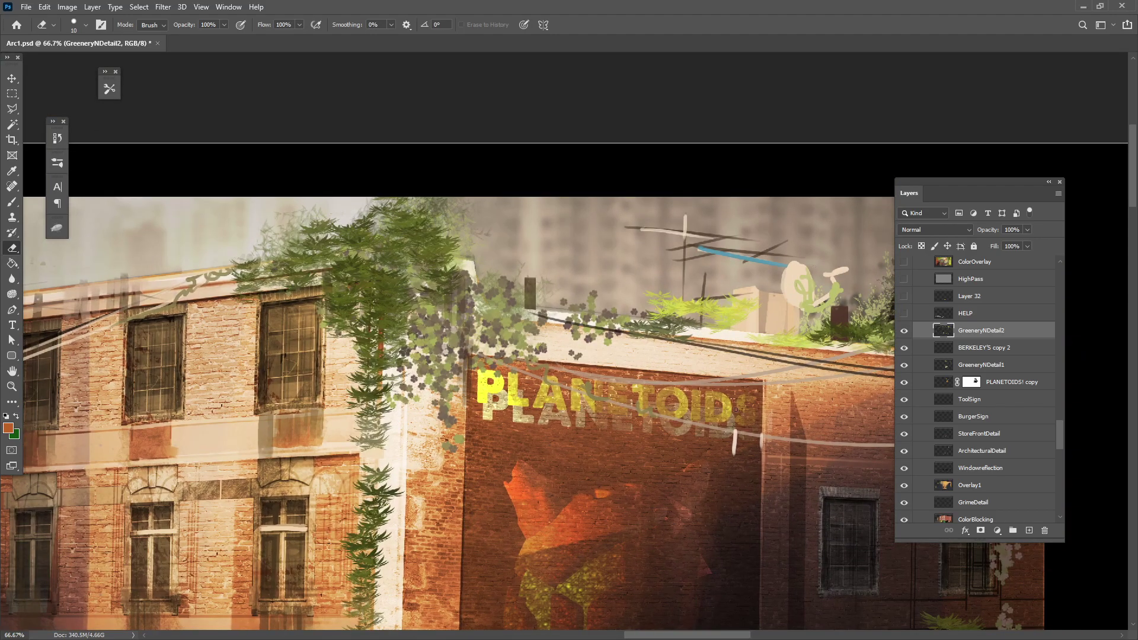
left_click_drag(428, 544, 664, 465)
mouse_move(381, 493)
left_mouse_down()
mouse_move(499, 520)
mouse_move(222, 591)
left_mouse_up()
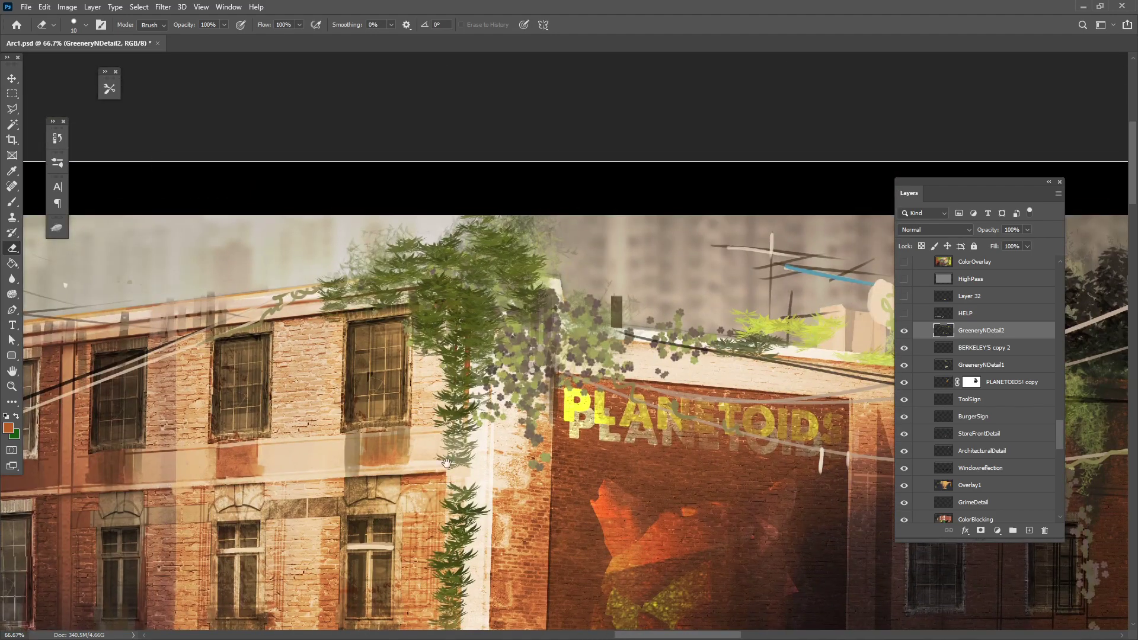
left_click_drag(254, 519, 603, 428)
left_click_drag(530, 452, 763, 503)
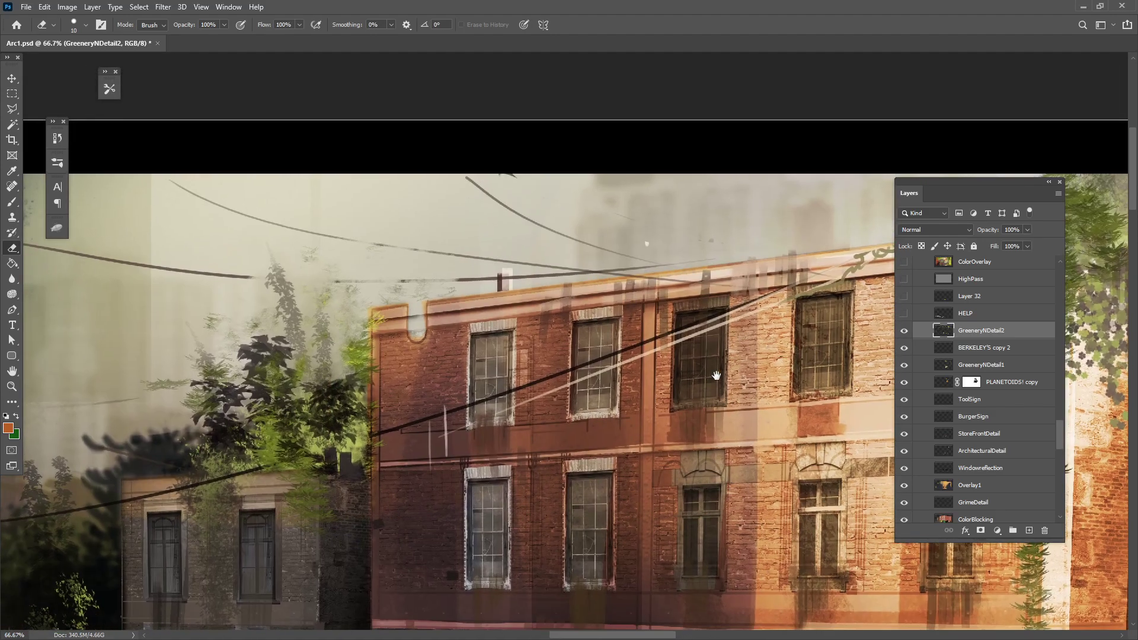
left_click_drag(725, 371, 677, 438)
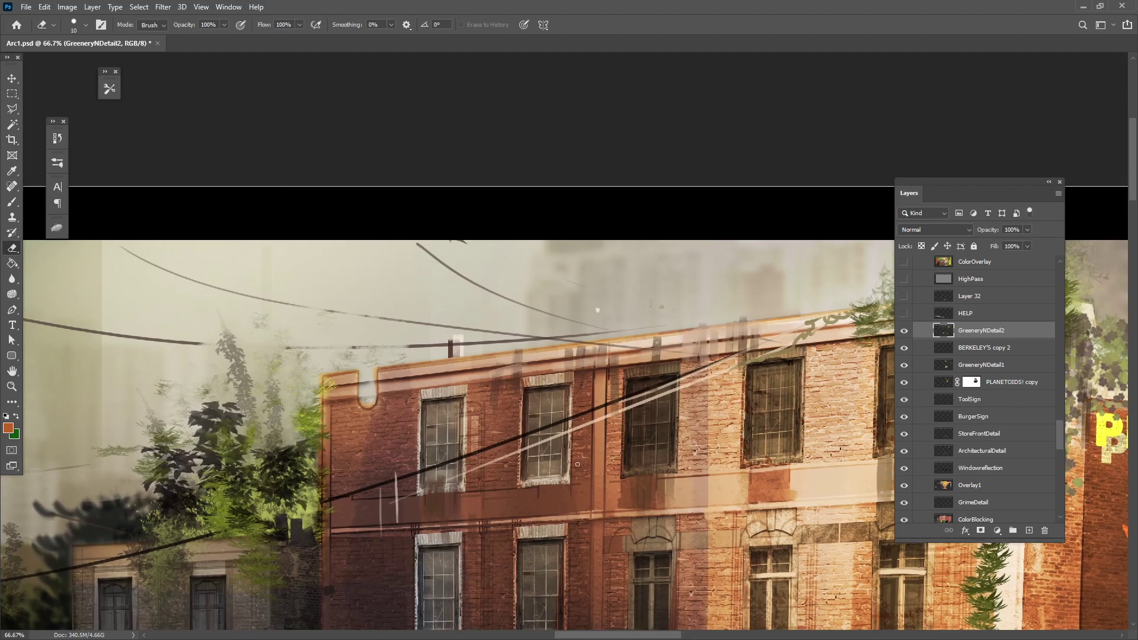
left_click_drag(778, 448, 386, 368)
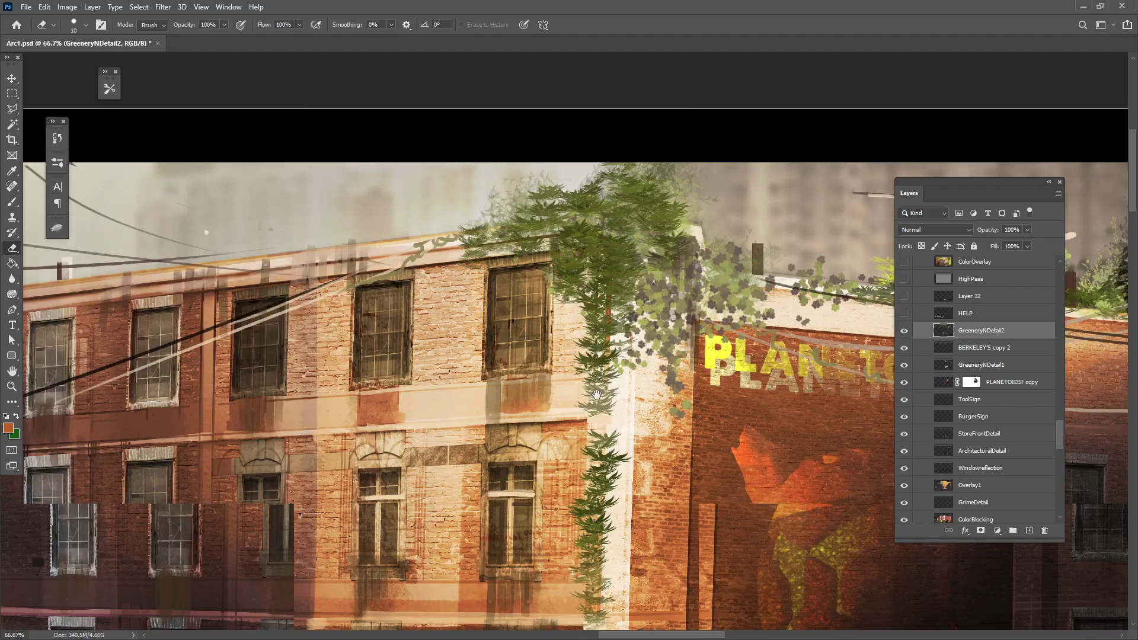
left_click_drag(841, 359, 545, 395)
scroll(651, 403, "down", 3)
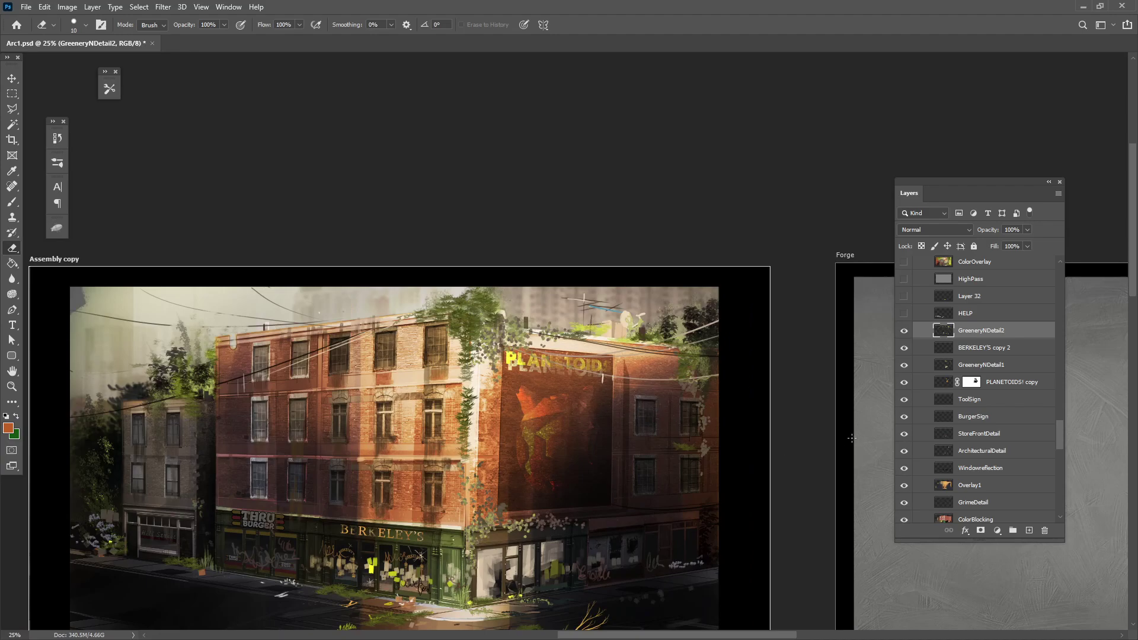
Toggle GreeneryNDetail2 off and on again to compare its effect on the whole painting, leaving it visible
left_click(904, 331)
left_click(905, 331)
left_click(904, 333)
left_click(904, 333)
left_click_drag(744, 545, 780, 496)
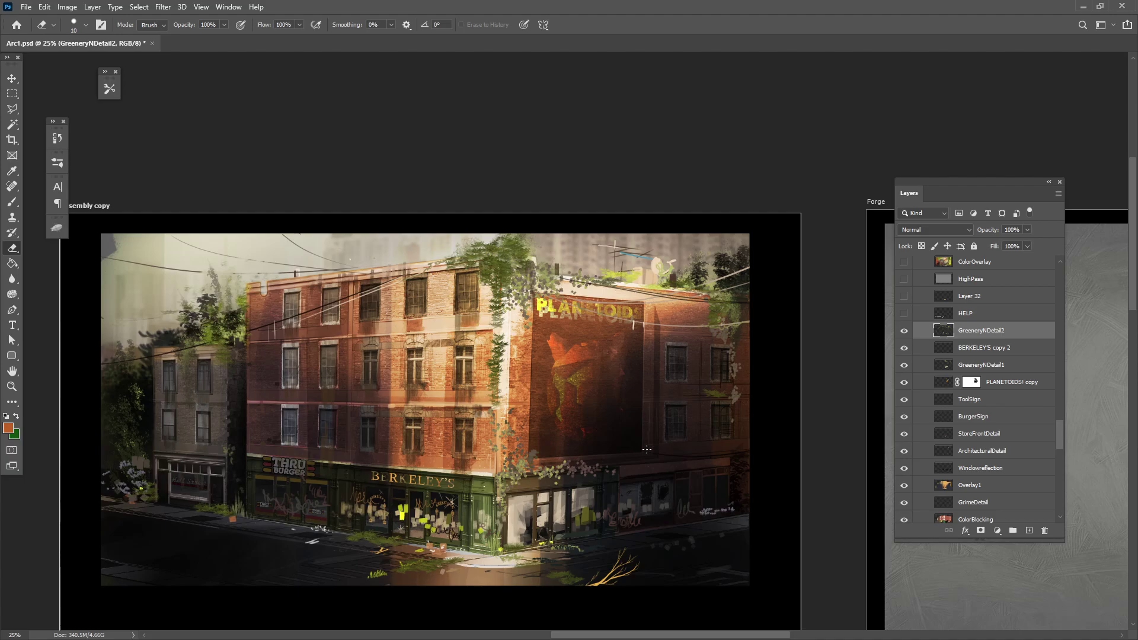
Select the Forge artboard and make its Layer 31 with the painted HELP lettering visible
left_click(10, 83)
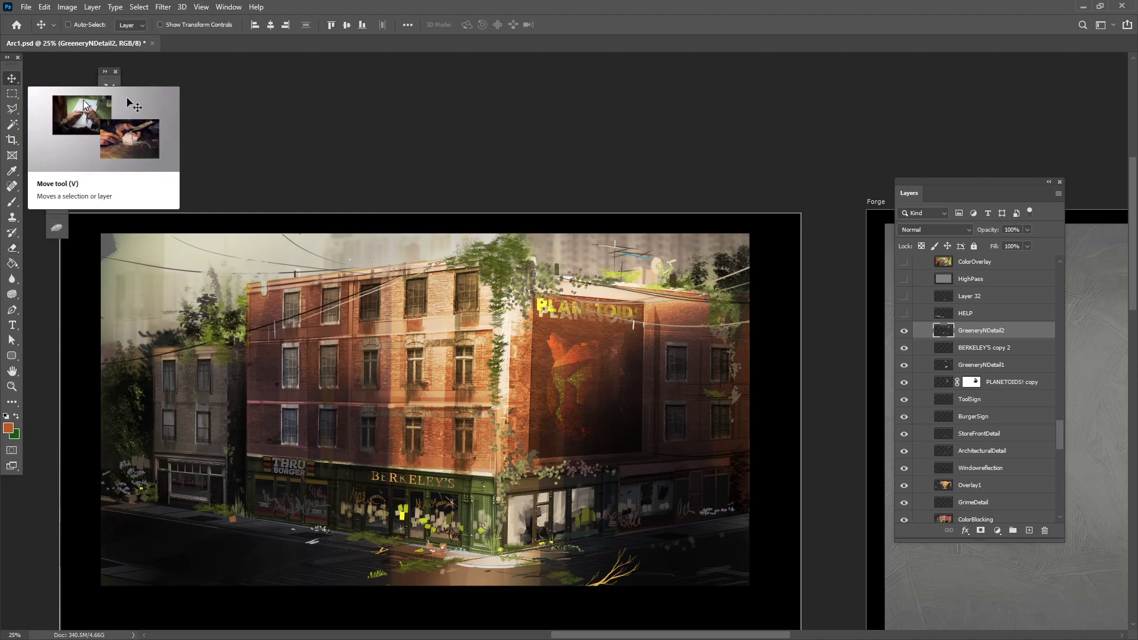
left_click_drag(735, 158, 386, 150)
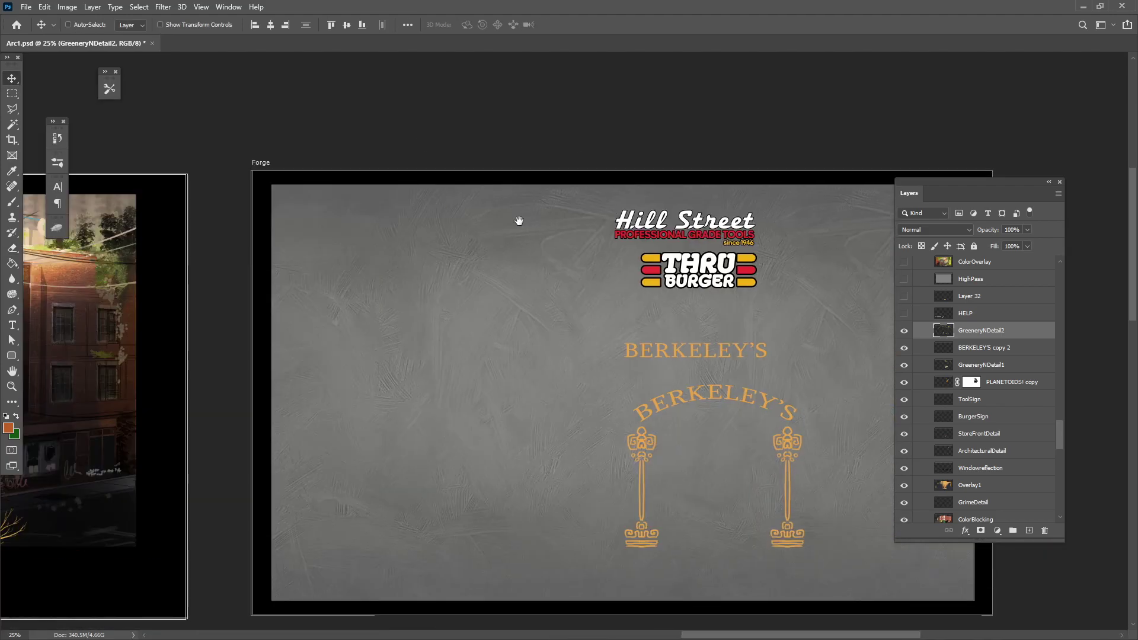
left_click(250, 170)
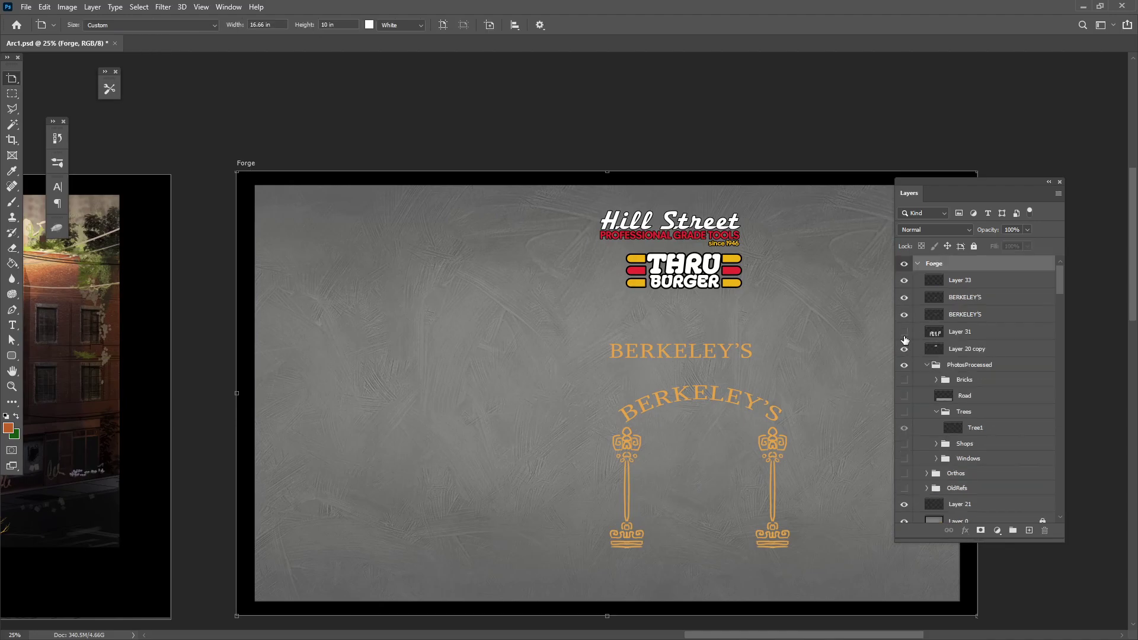
left_click(904, 332)
key("v")
Turn on Auto-Select for the Move tool and reposition the white HELP lettering within the Forge artboard
left_click_drag(666, 425, 682, 441)
left_click(68, 25)
mouse_move(568, 437)
left_mouse_down()
mouse_move(435, 315)
mouse_move(407, 343)
left_mouse_up()
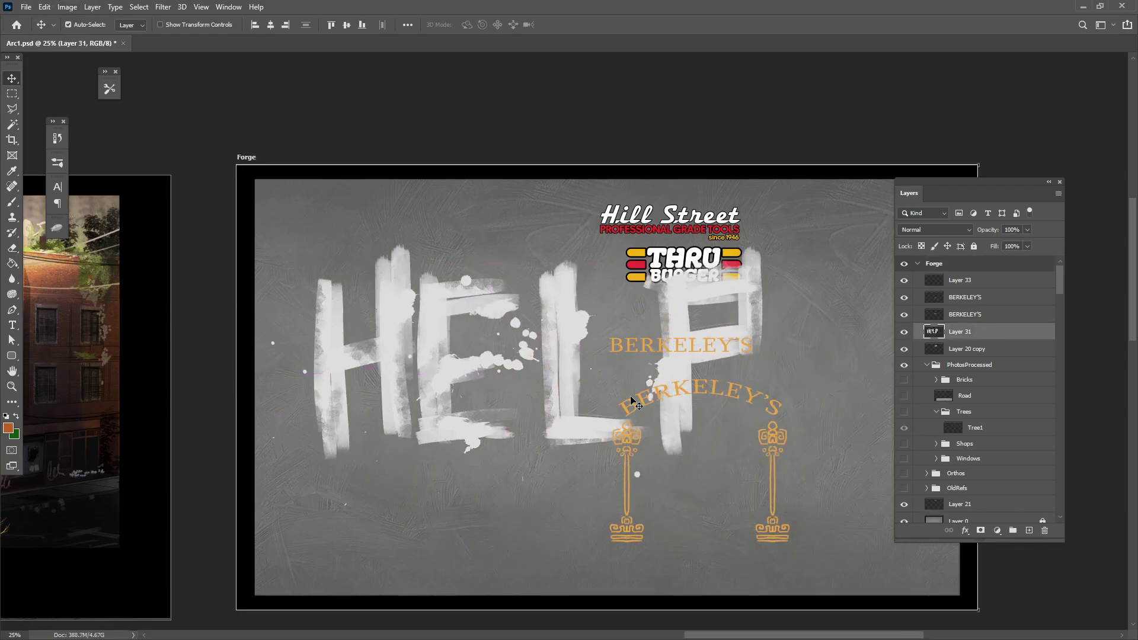
left_click_drag(574, 380, 559, 395)
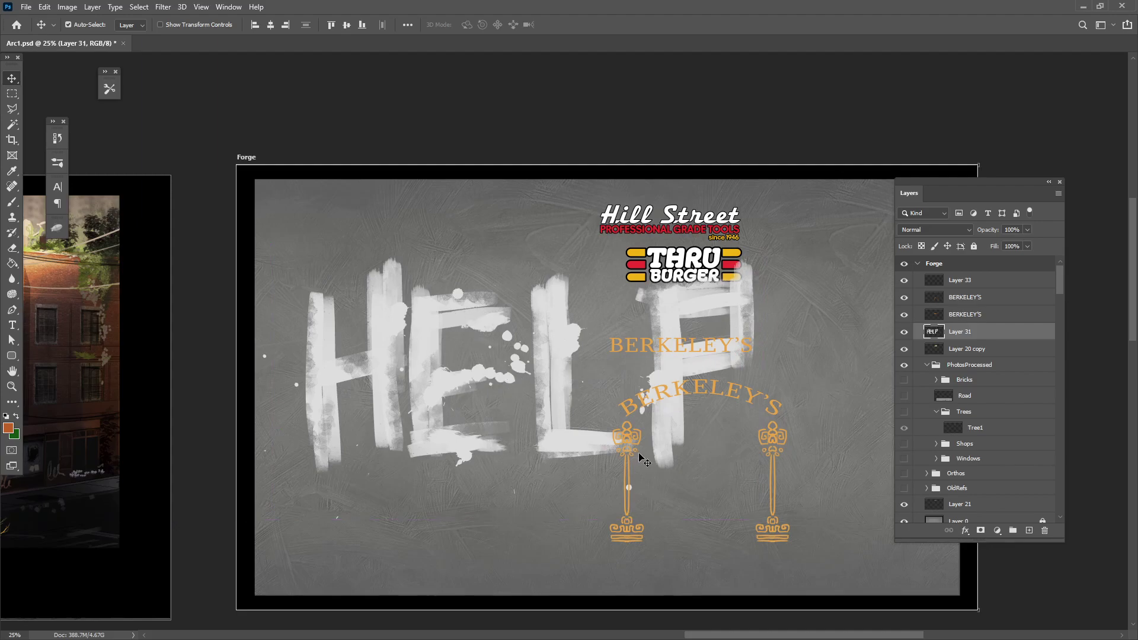
mouse_move(566, 403)
left_mouse_down()
mouse_move(551, 475)
mouse_move(557, 515)
mouse_move(564, 468)
mouse_move(651, 432)
mouse_move(679, 473)
mouse_move(724, 473)
left_mouse_up()
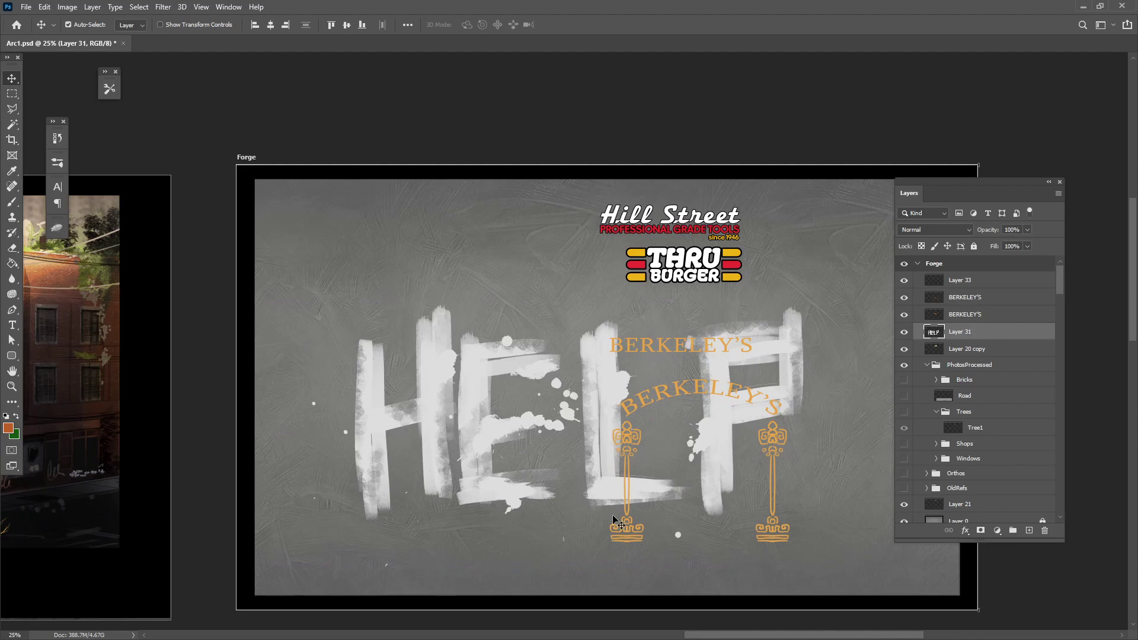
Return to the Assembly copy artboard and make its HELP layer visible on the road
left_click_drag(422, 517, 614, 516)
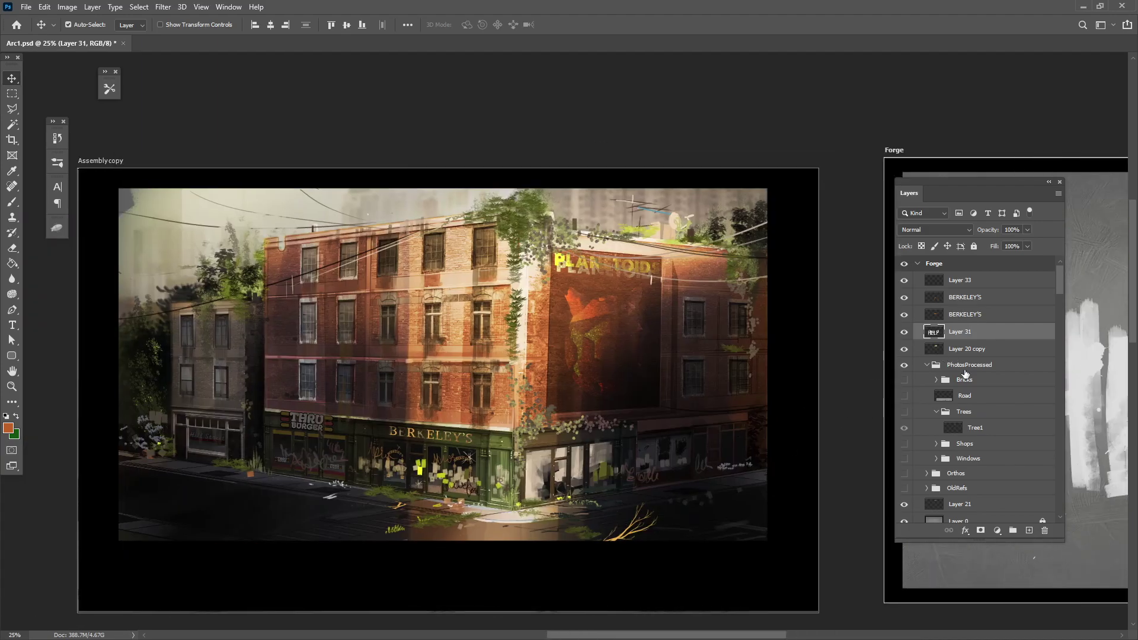
left_click(559, 451)
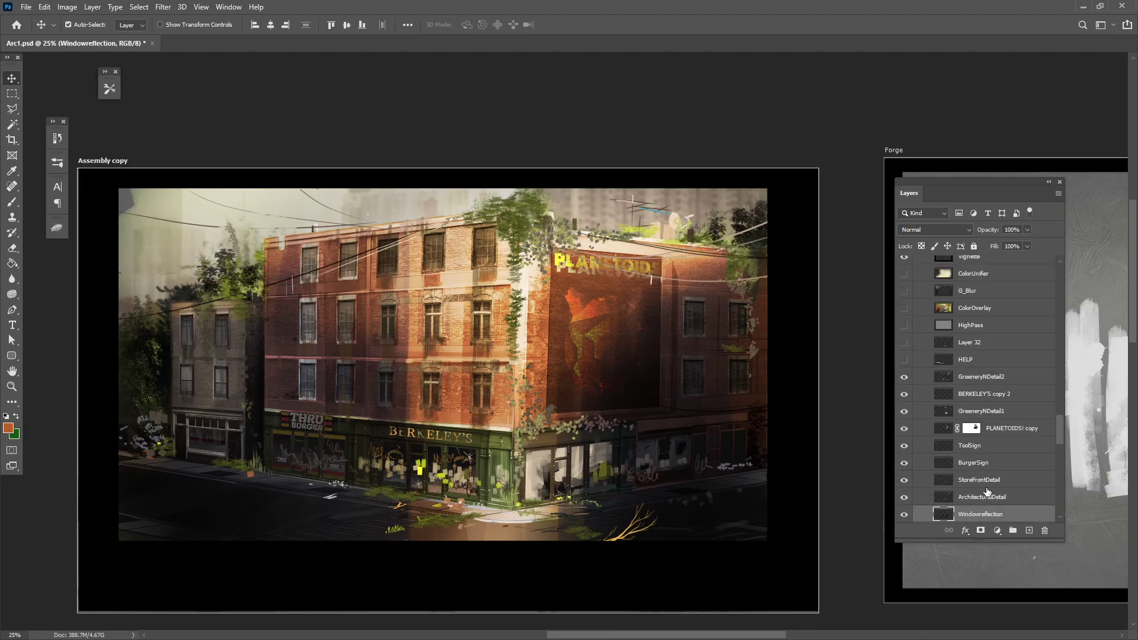
left_click(958, 363)
left_click(904, 360)
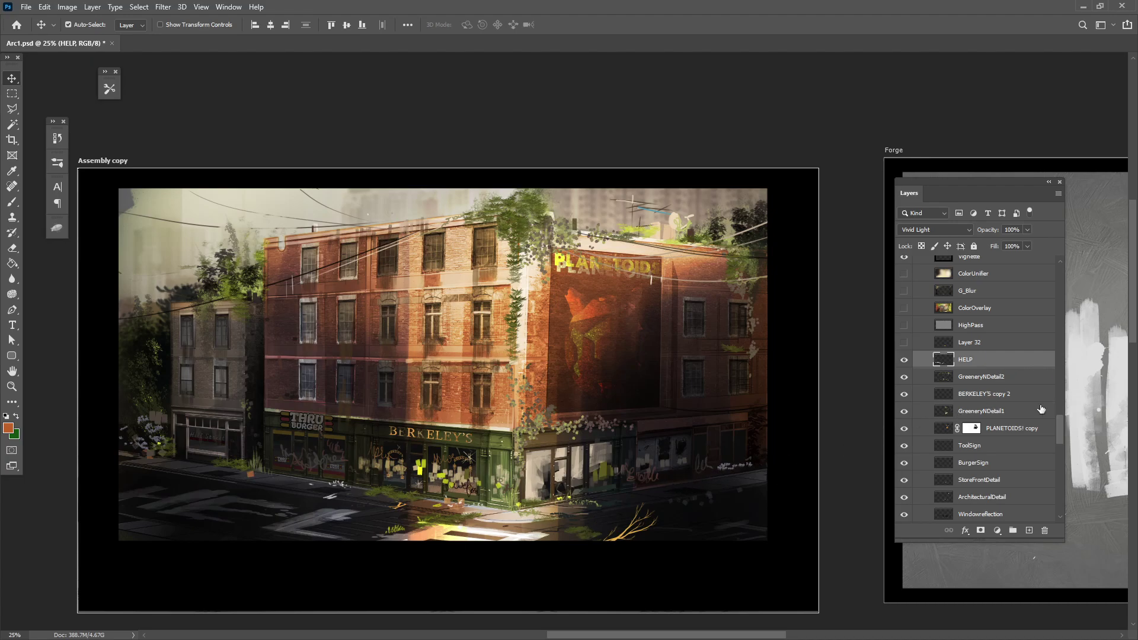
Make Layer 32 visible and add a new empty layer directly above the hidden HighPass layer
left_click(1002, 348)
left_click(904, 343)
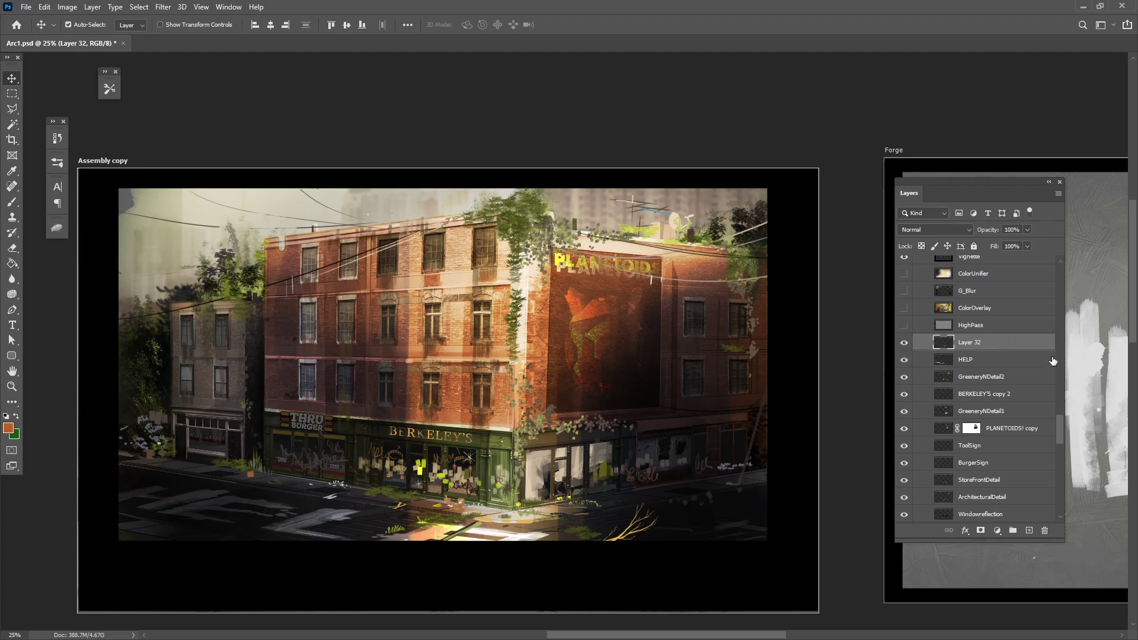
left_click(1014, 327)
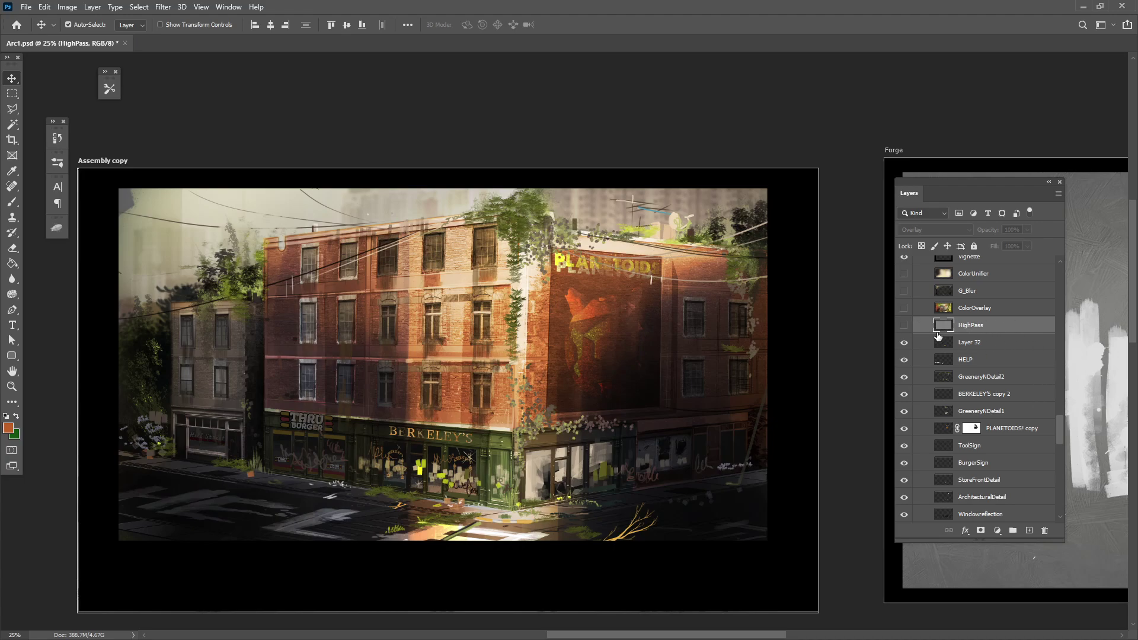
left_click(1030, 532)
Select the whole painting with a rectangular marquee and paste a merged copy of it into the new layer
left_click(12, 94)
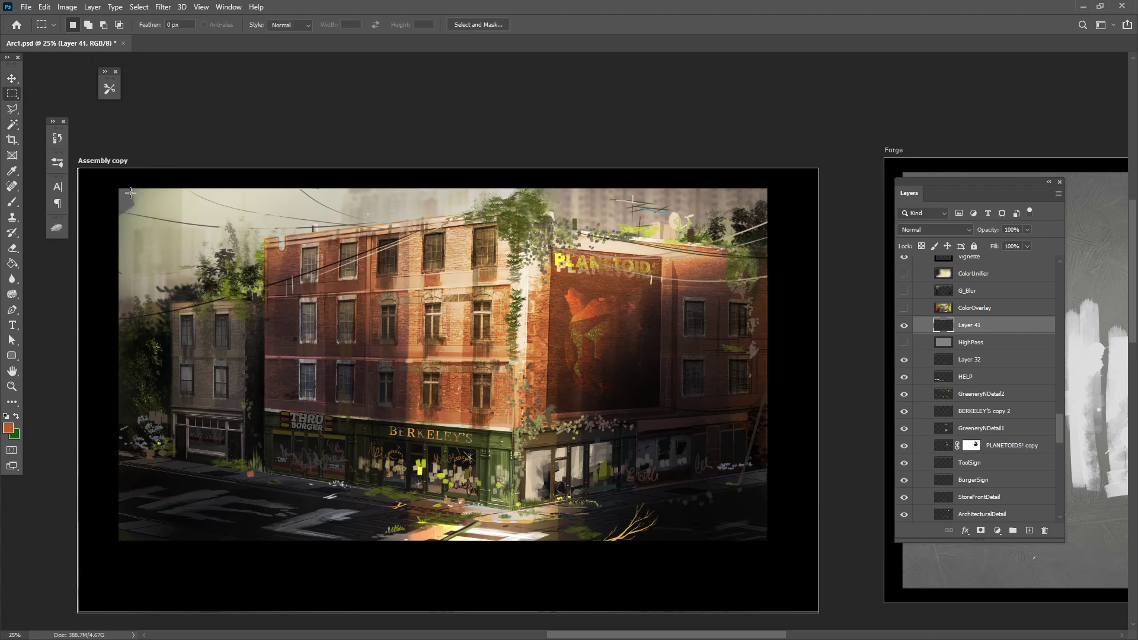
left_click_drag(118, 188, 766, 541)
key("ctrl+plus")
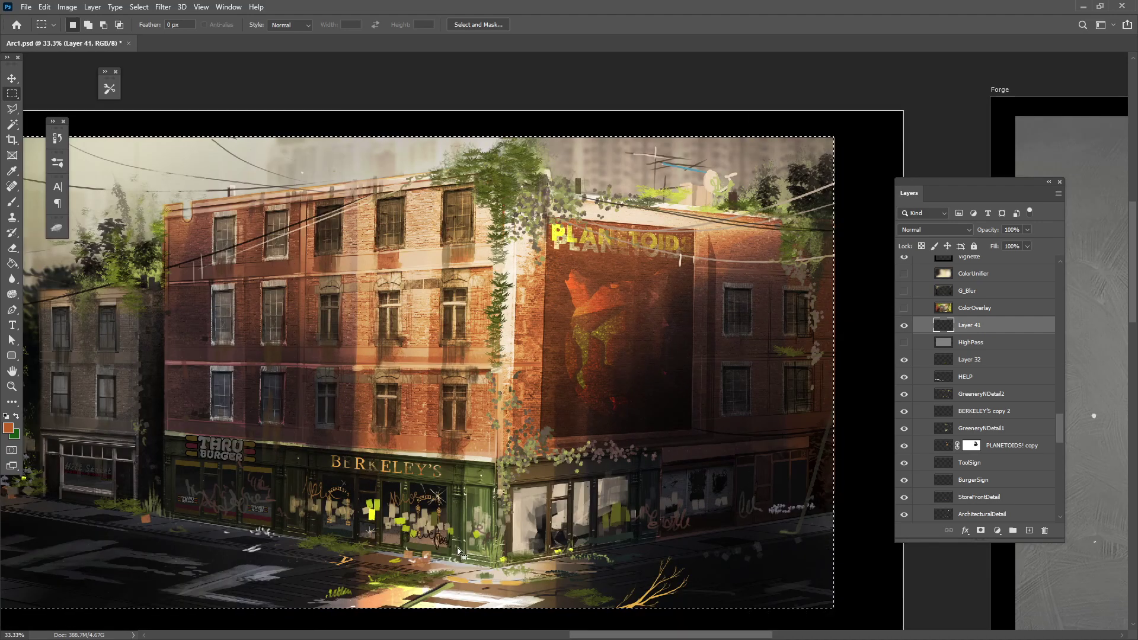
left_click_drag(308, 522, 373, 505)
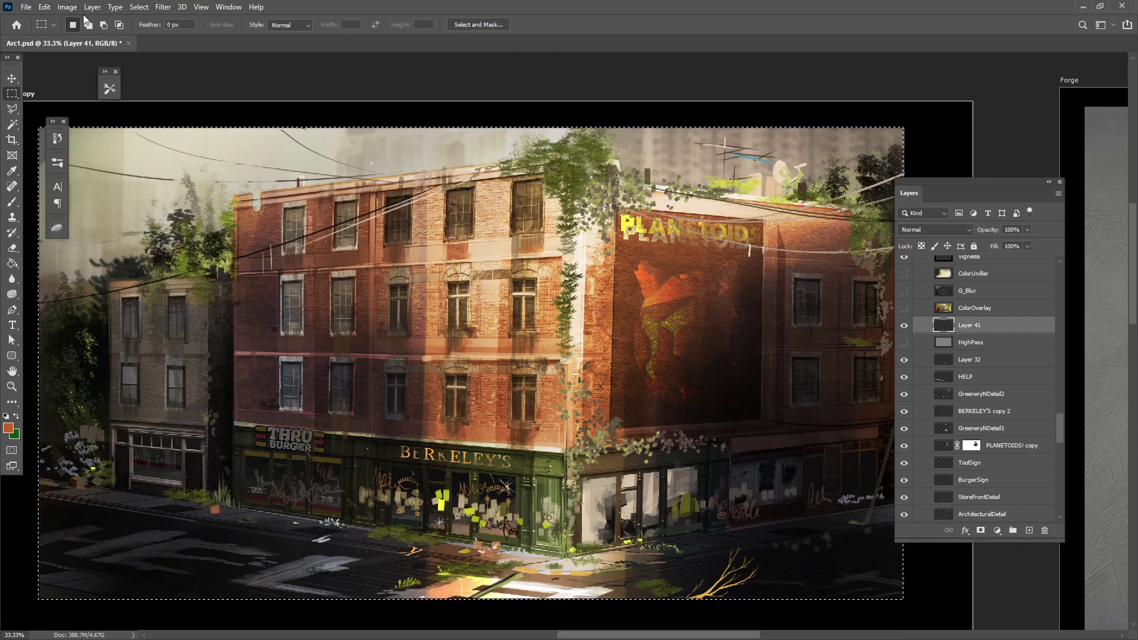
left_click(45, 7)
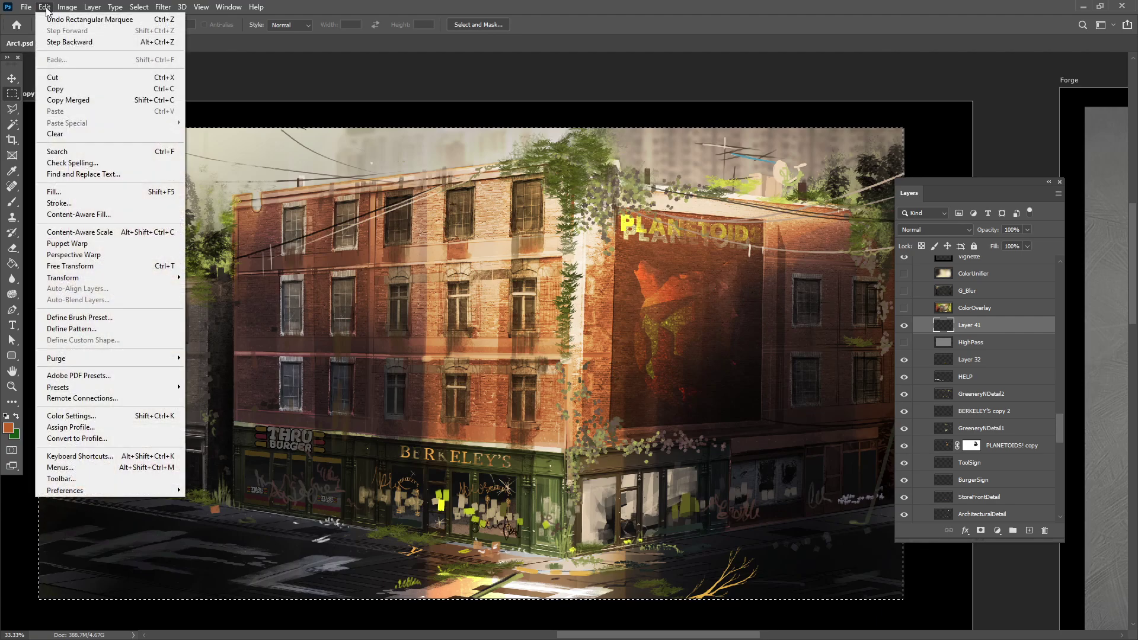
left_click(84, 99)
left_click(45, 7)
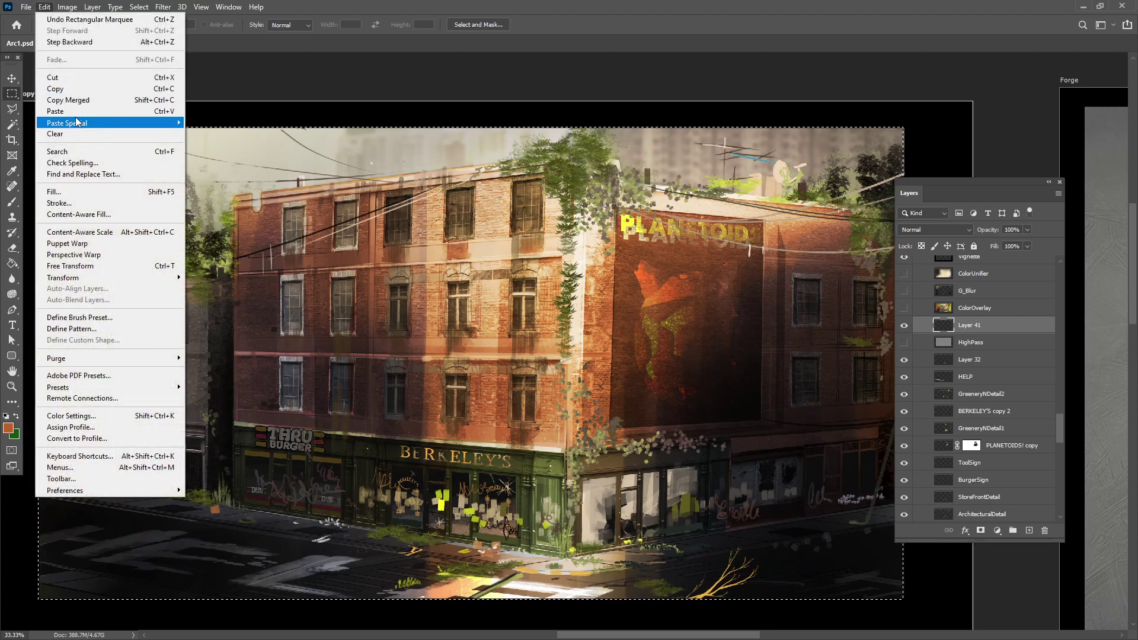
left_click(76, 113)
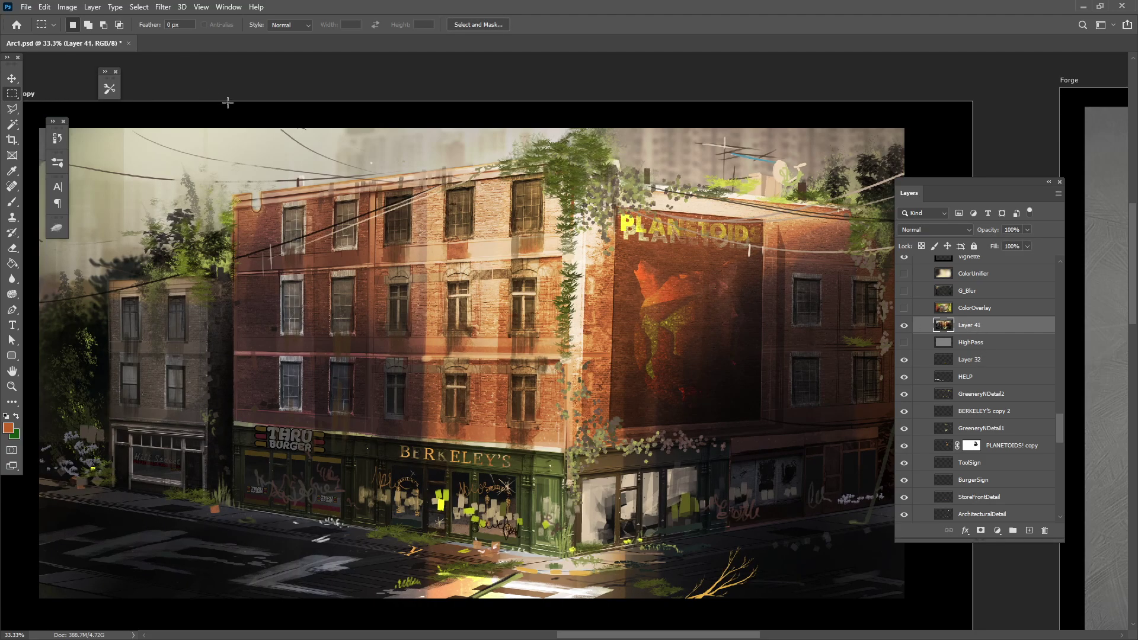
Apply the High Pass filter with a radius of 3.0 pixels to the merged copy on Layer 41
left_click(162, 7)
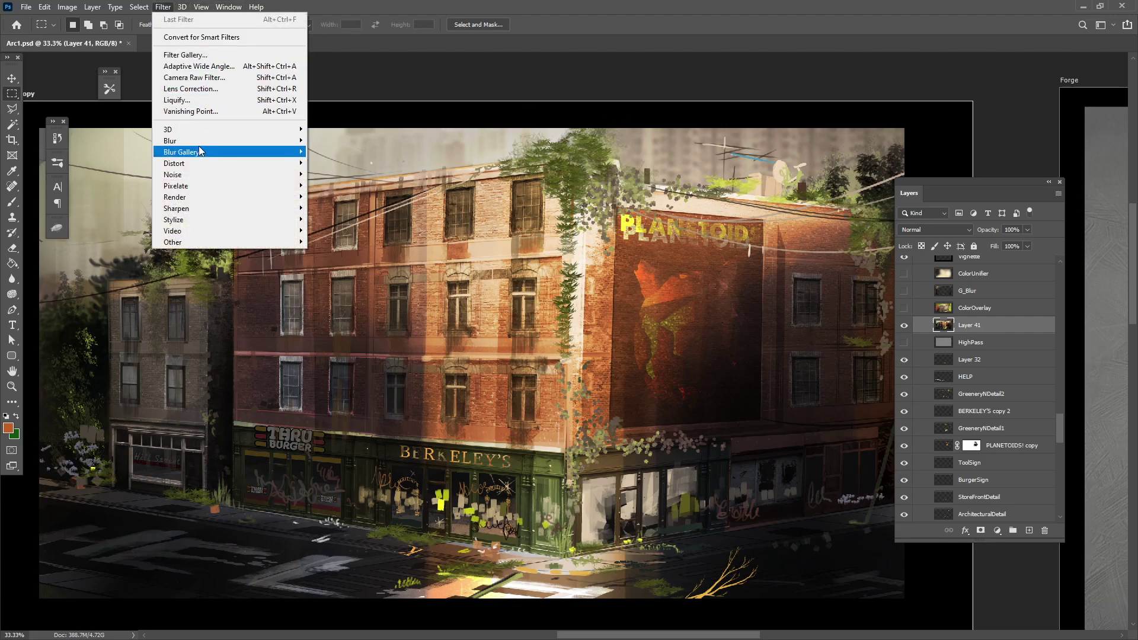
left_click(963, 328)
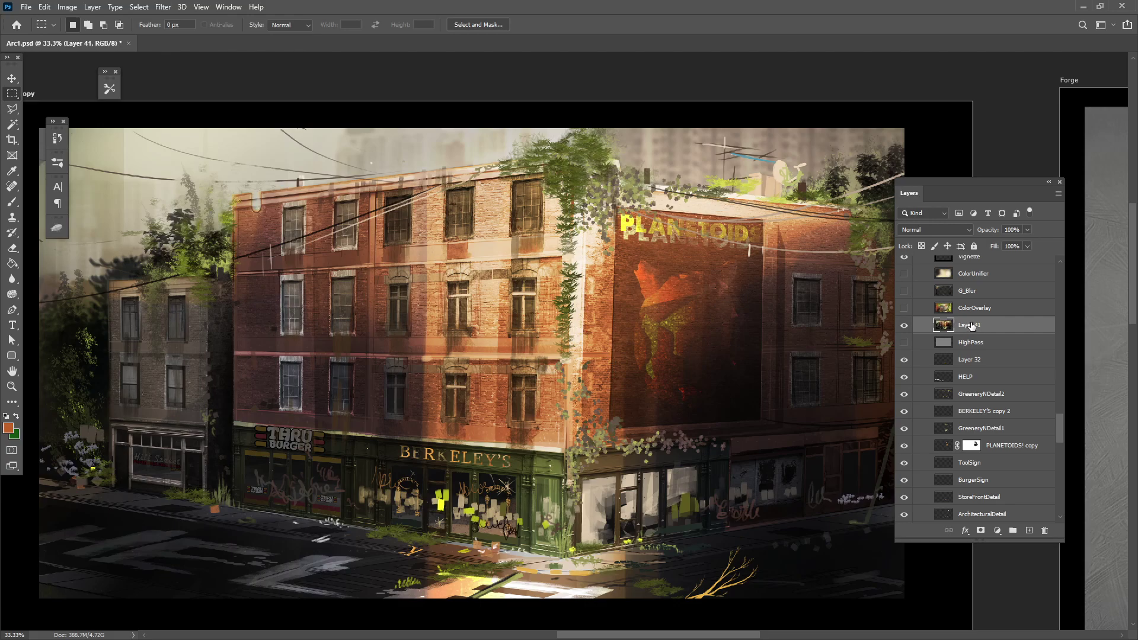
left_click(162, 8)
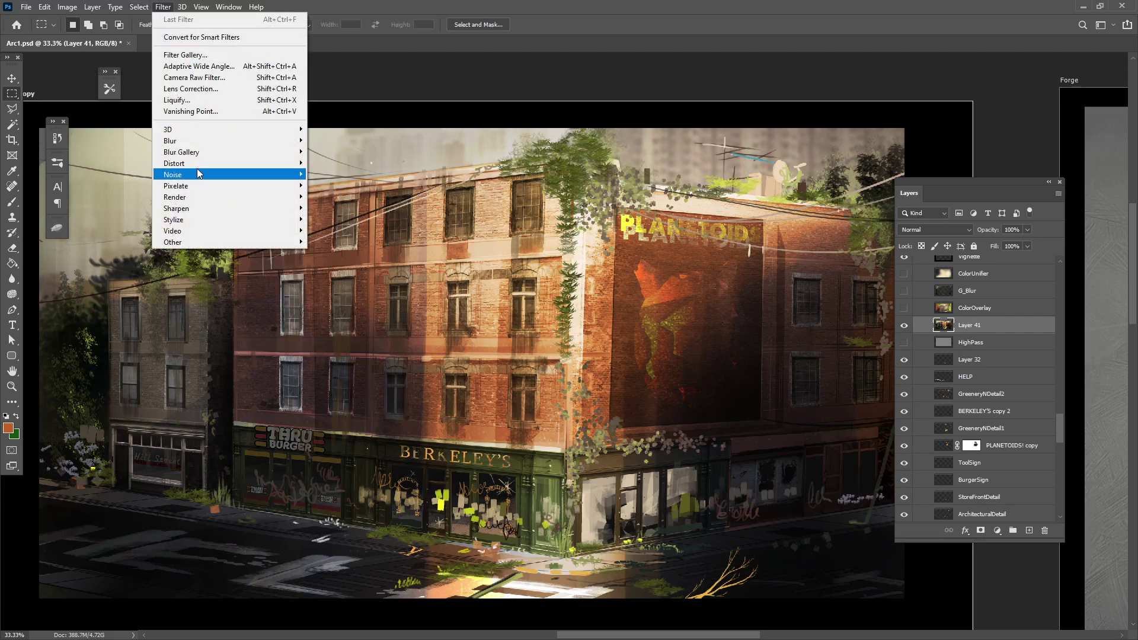
mouse_move(204, 242)
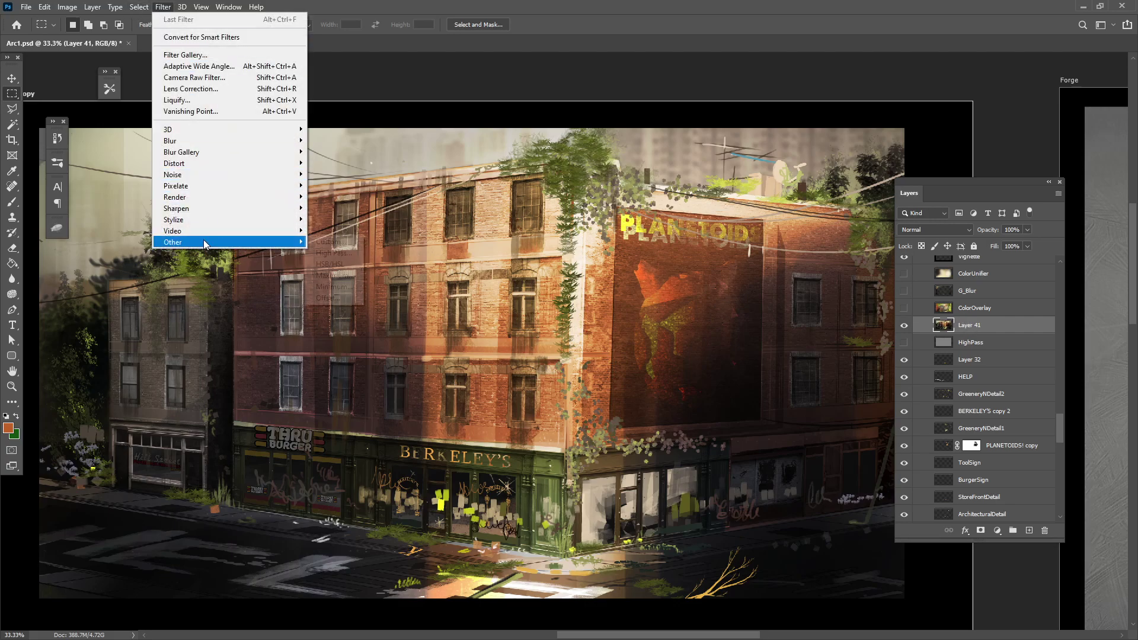
left_click(343, 253)
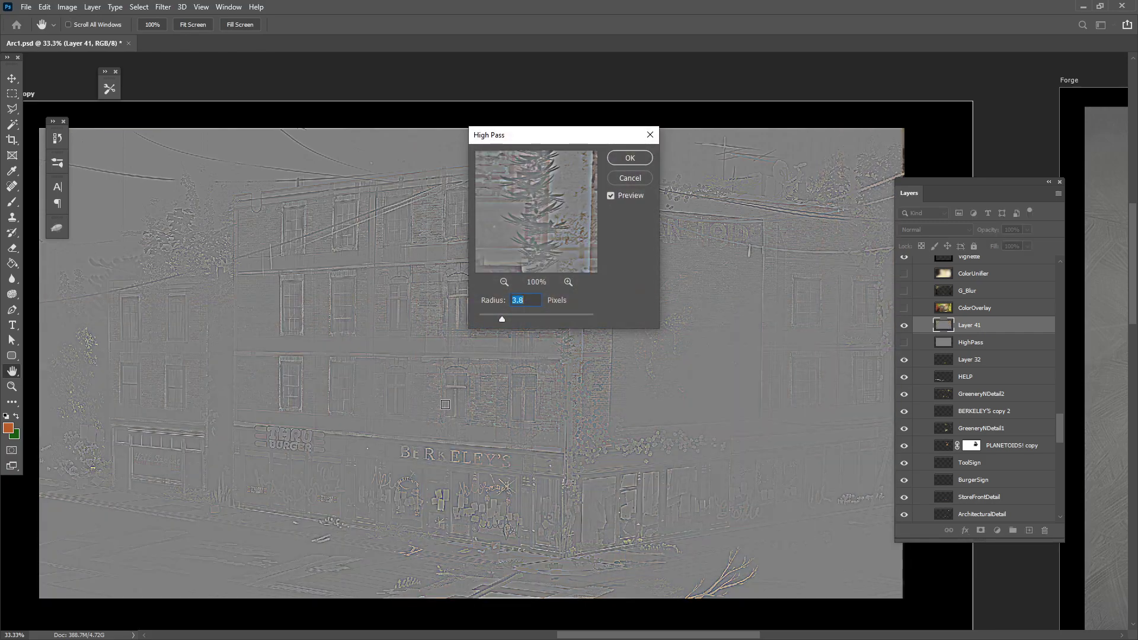
left_click(477, 415, "ctrl")
left_click(478, 414, "ctrl")
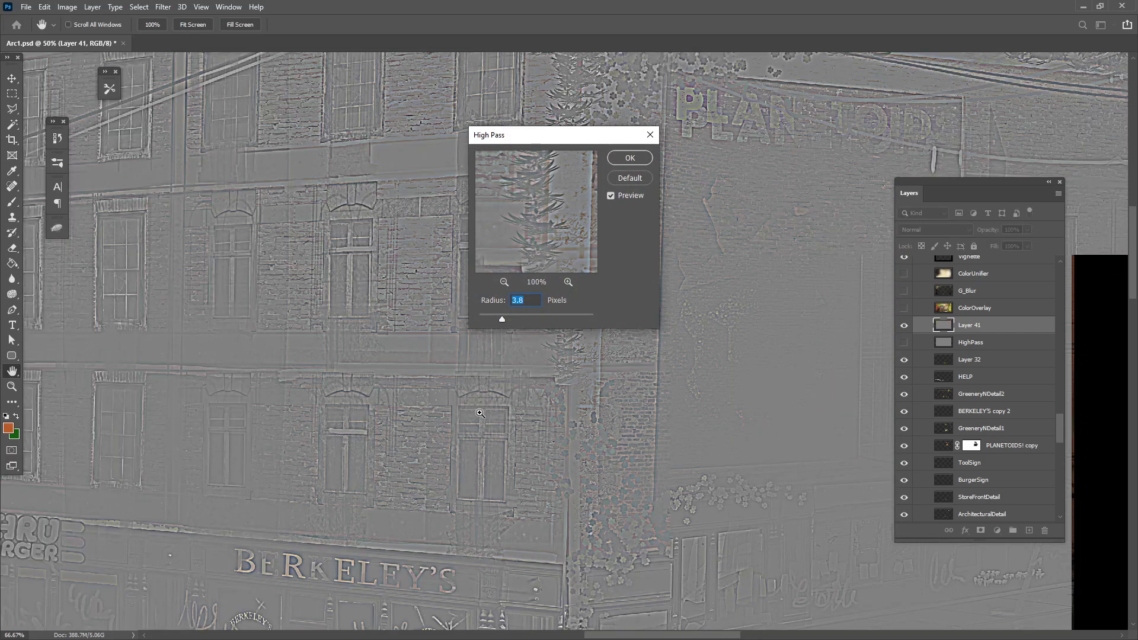
left_click_drag(502, 320, 486, 321)
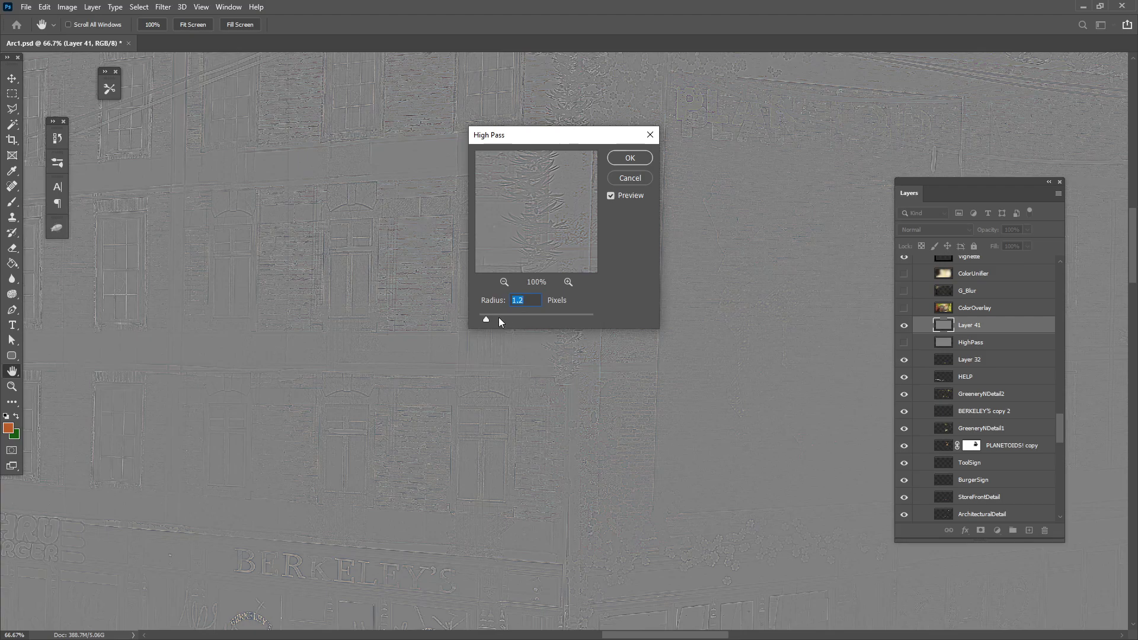
left_click_drag(486, 321, 517, 321)
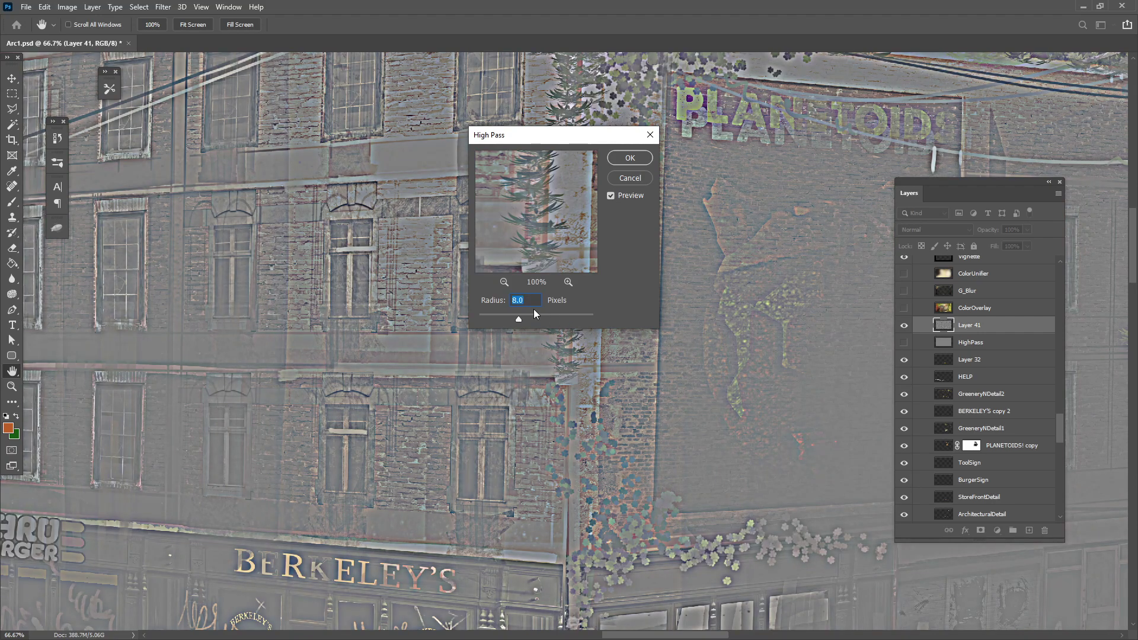
left_click_drag(507, 318, 503, 318)
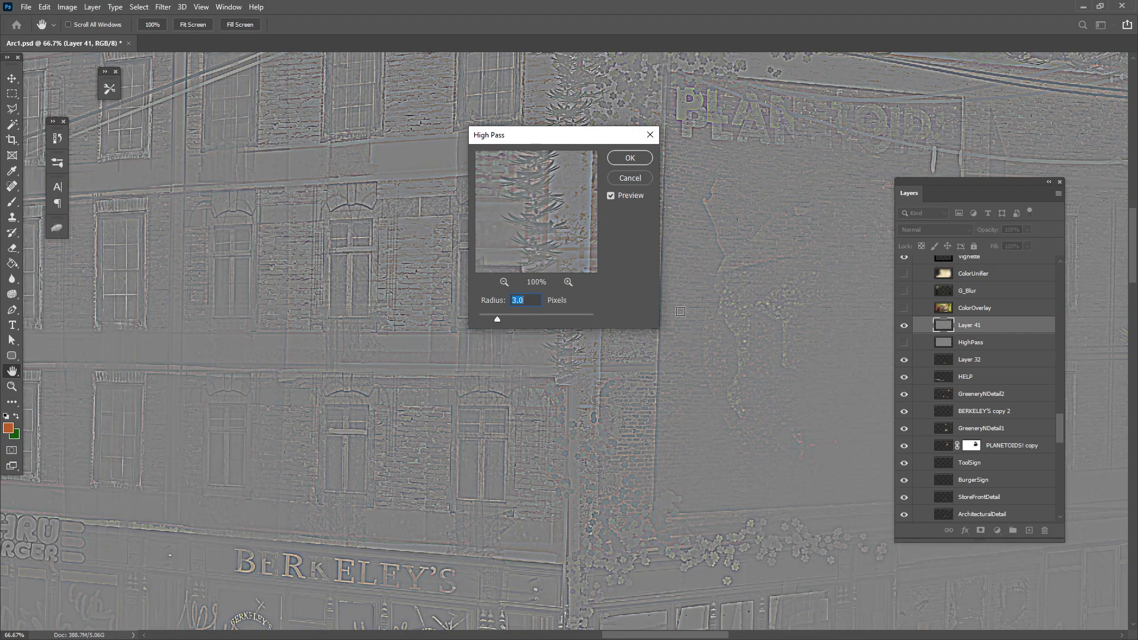
left_click(630, 158)
key("m")
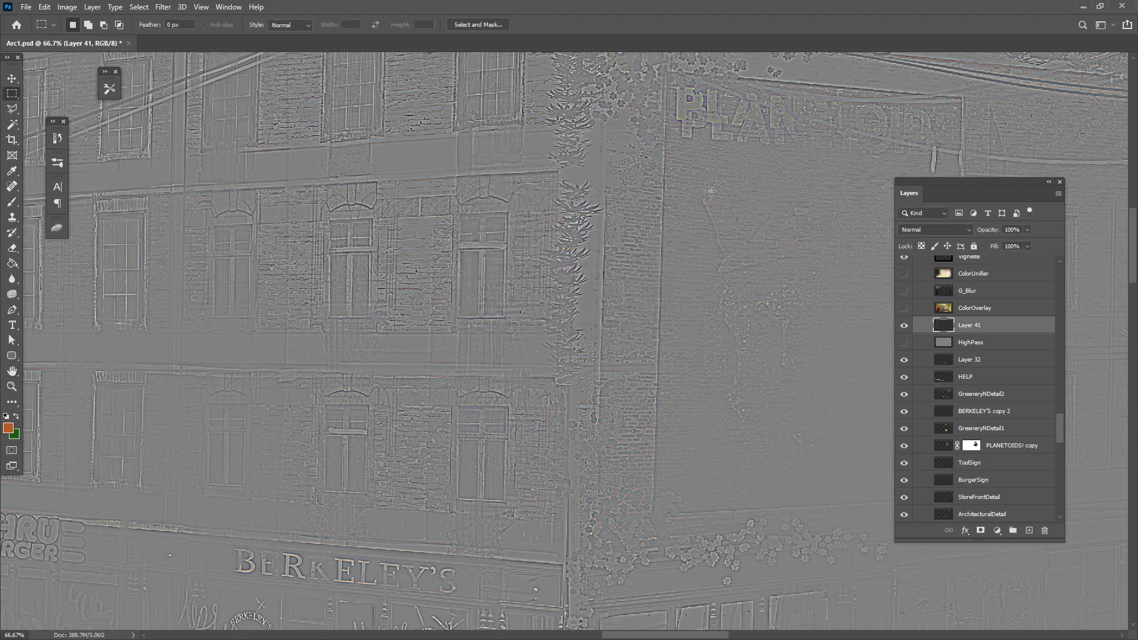
Set Layer 41's blend mode to Overlay and toggle its visibility to compare the sharpening, leaving it visible
left_click(913, 229)
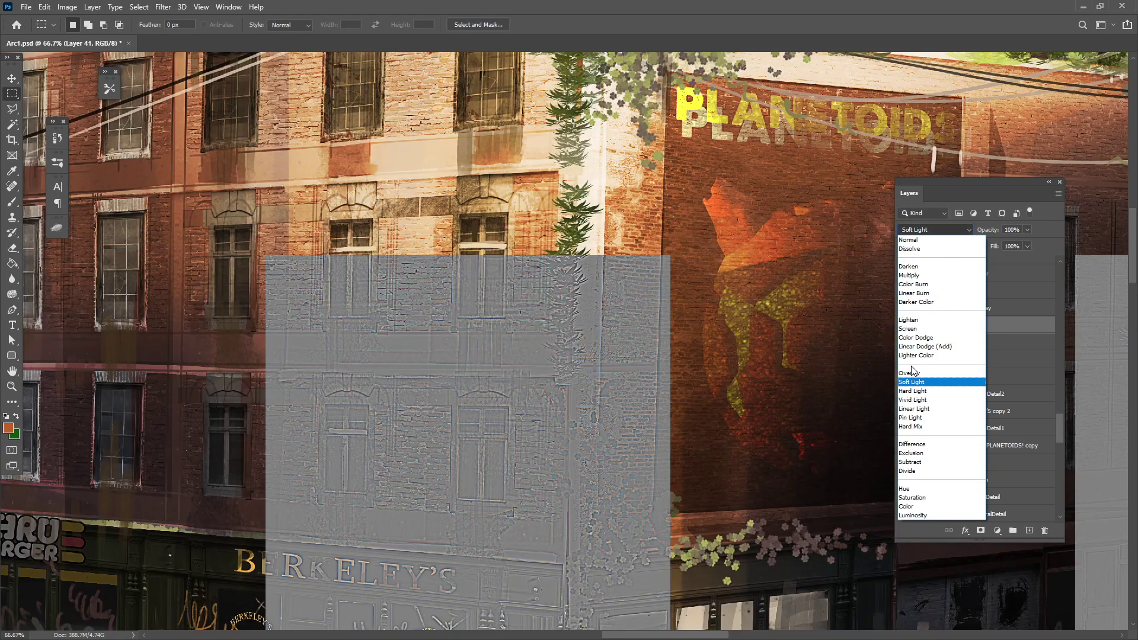
left_click(911, 372)
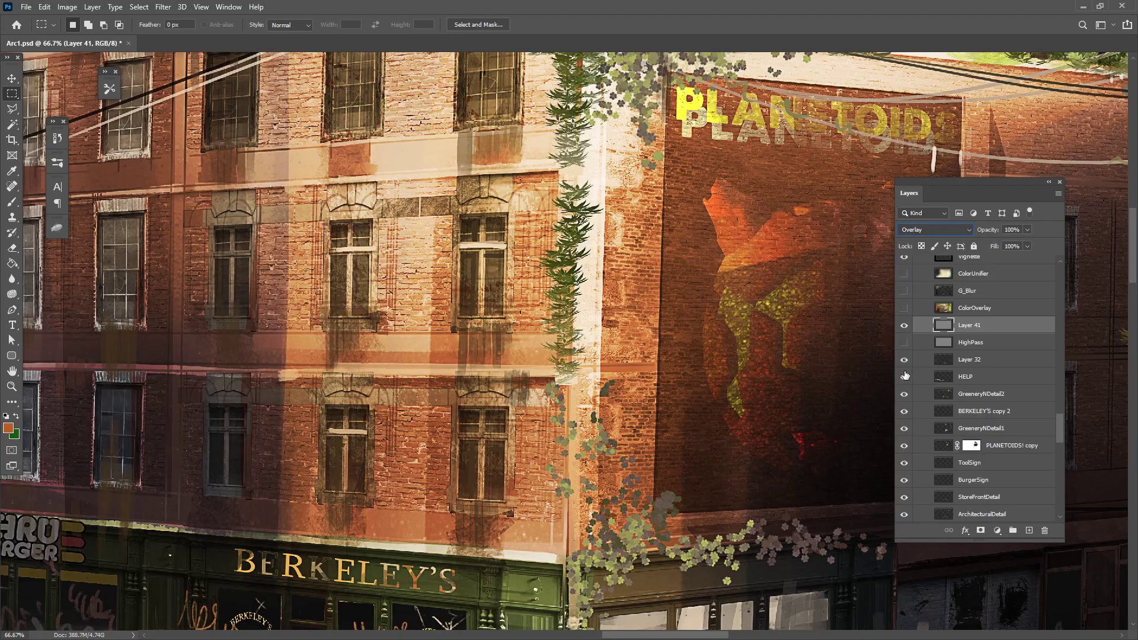
key("ctrl+minus")
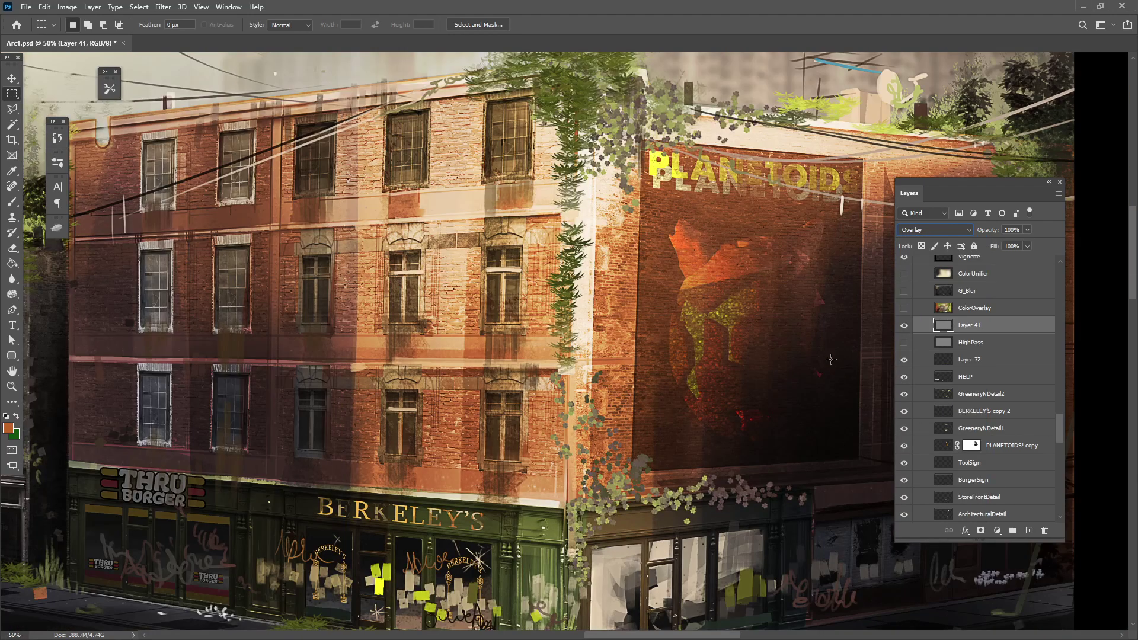
scroll(711, 355, "down", 1)
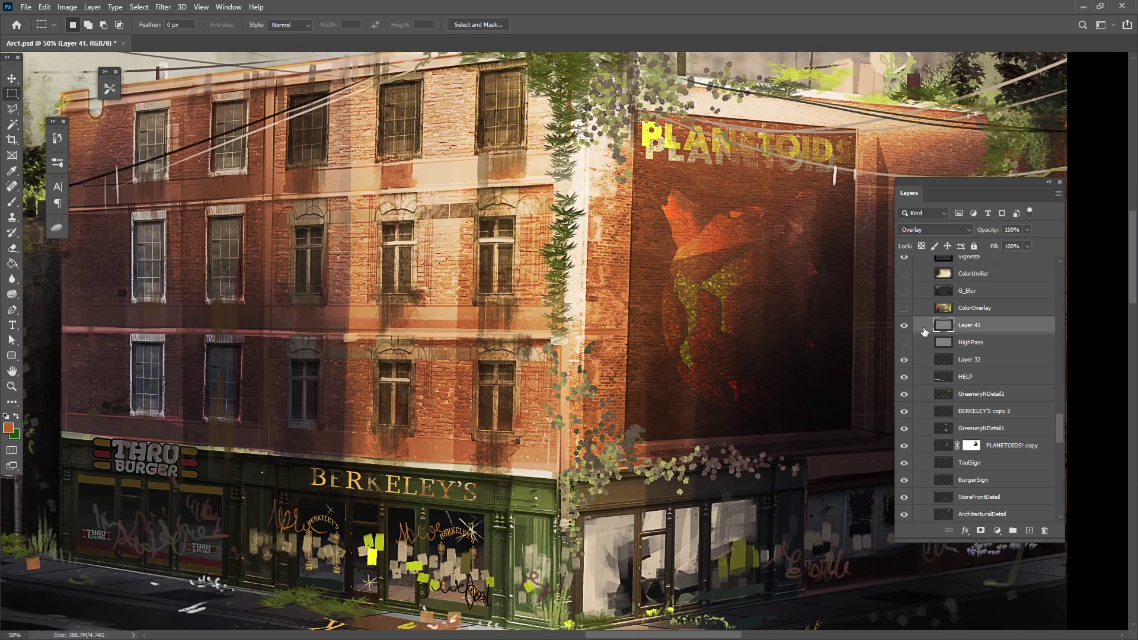
left_click(904, 326)
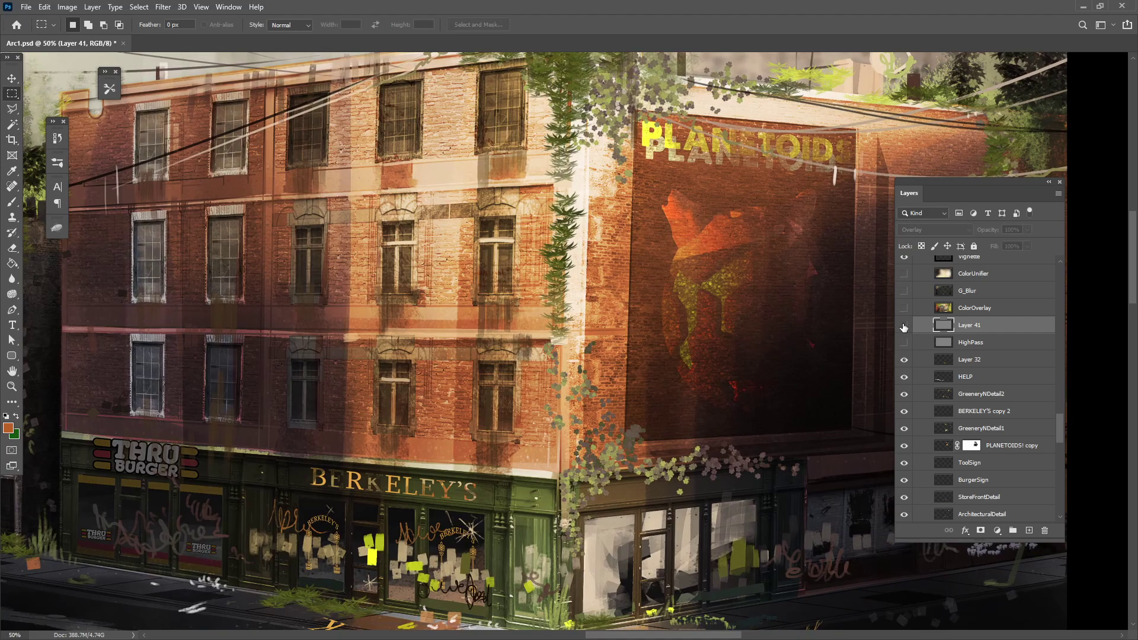
left_click(904, 327)
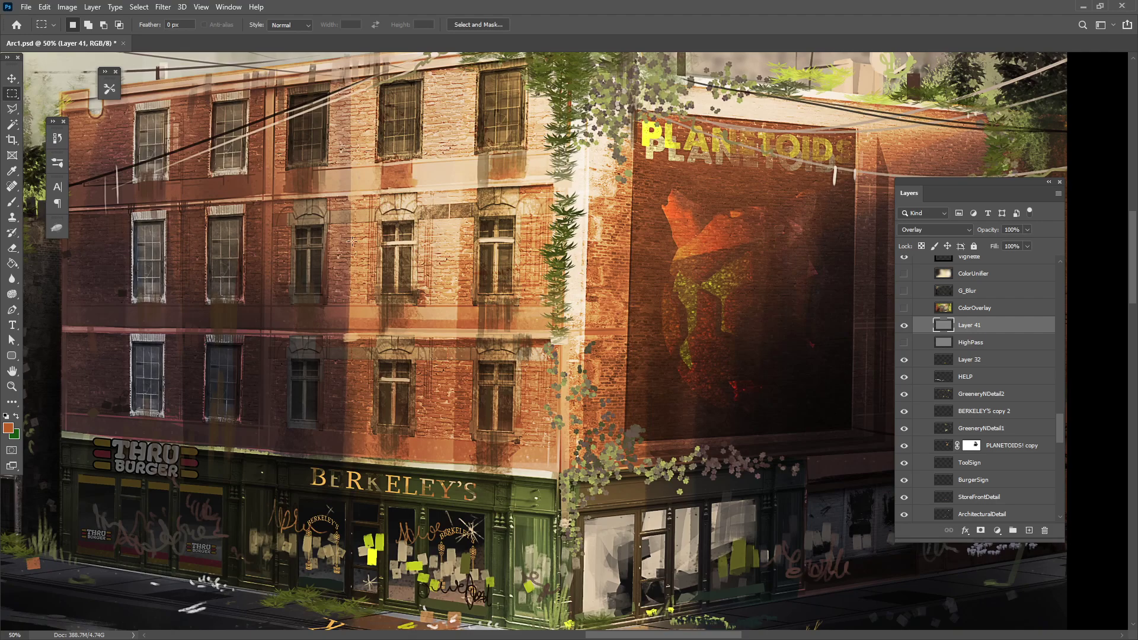
left_click(904, 327)
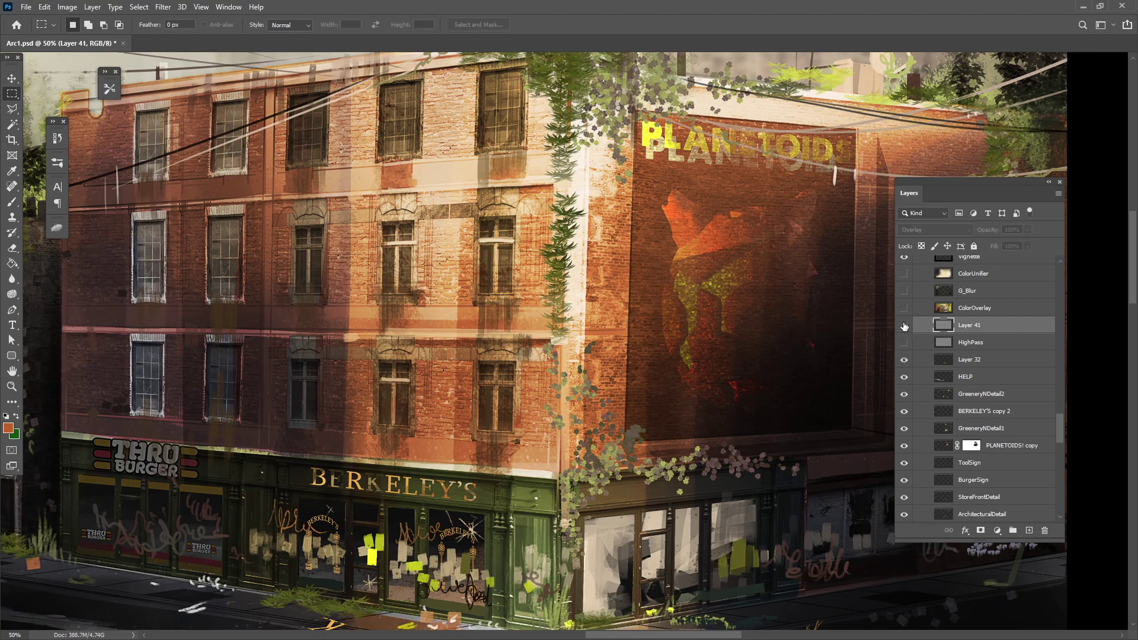
left_click(905, 327)
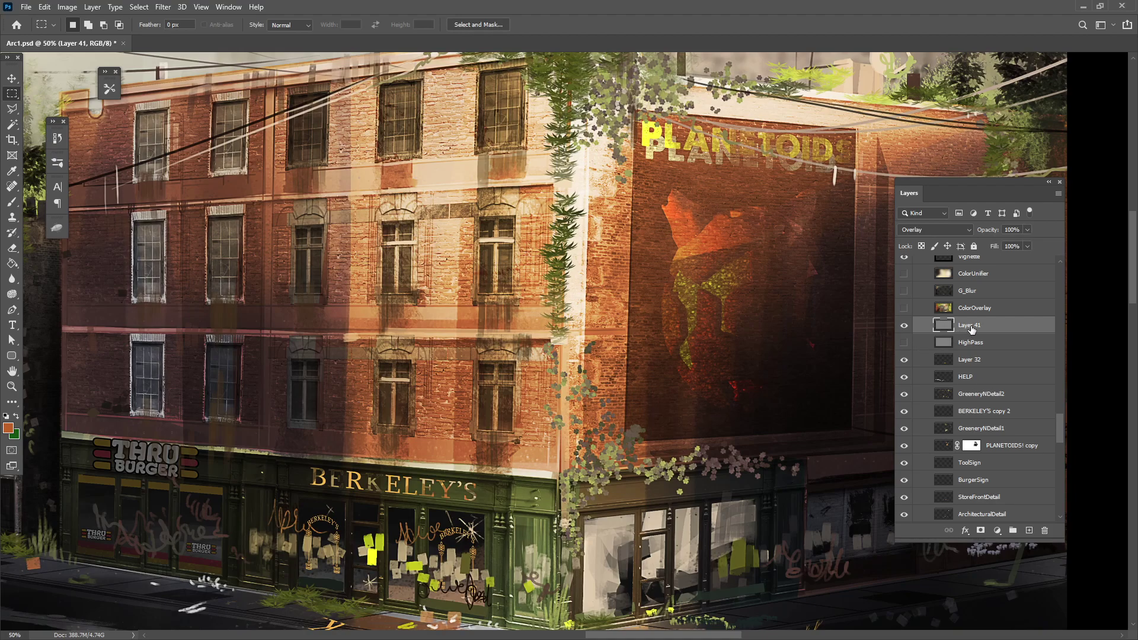
Delete the old hidden HighPass layer and select Layer 32
left_click_drag(967, 330, 1050, 520)
left_click(905, 344)
left_click(978, 376)
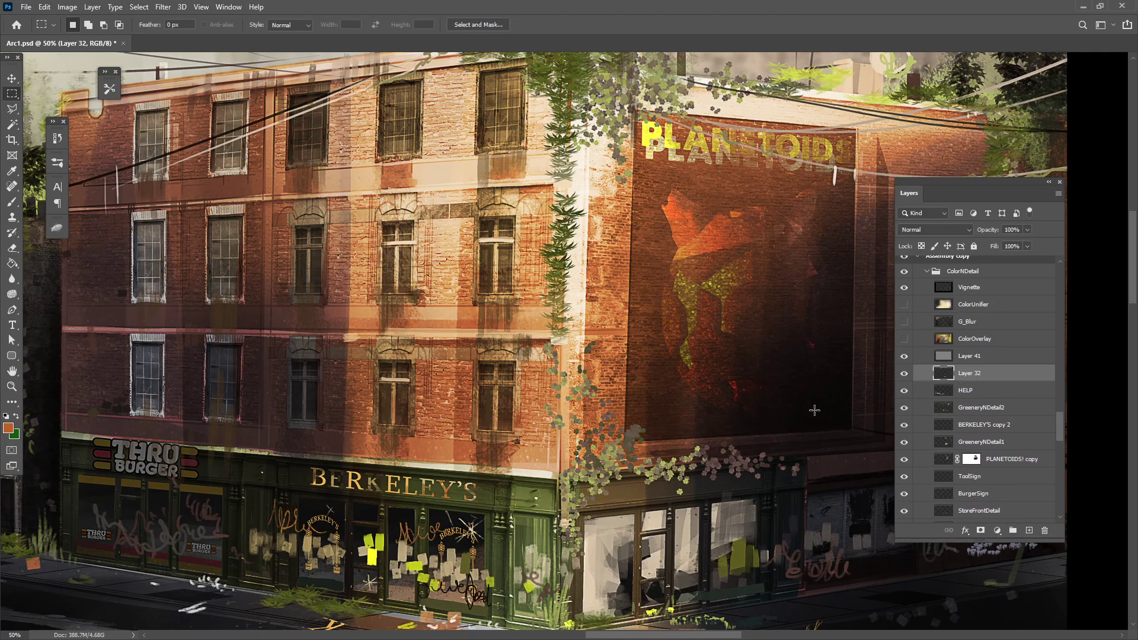
Move the Layers panel clear of the painting and select the entire painting with a rectangular marquee
key("ctrl+minus")
mouse_move(616, 304)
left_mouse_down()
mouse_move(653, 323)
mouse_move(607, 325)
left_mouse_up()
left_click_drag(1064, 181, 1110, 191)
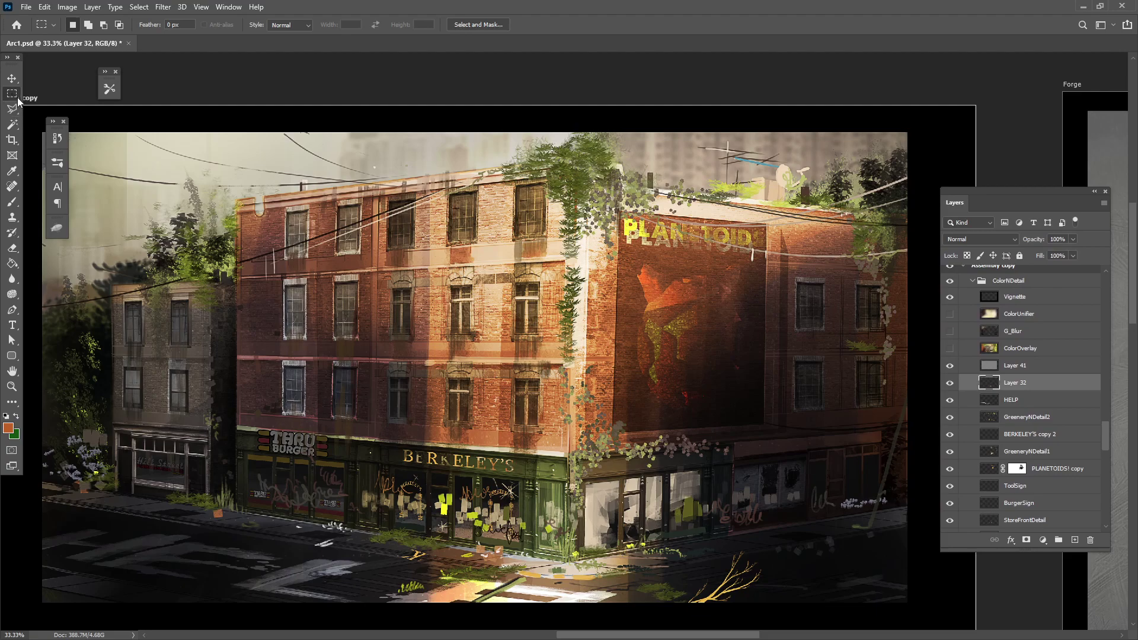
mouse_move(202, 130)
left_mouse_down()
mouse_move(262, 112)
mouse_move(244, 112)
left_mouse_up()
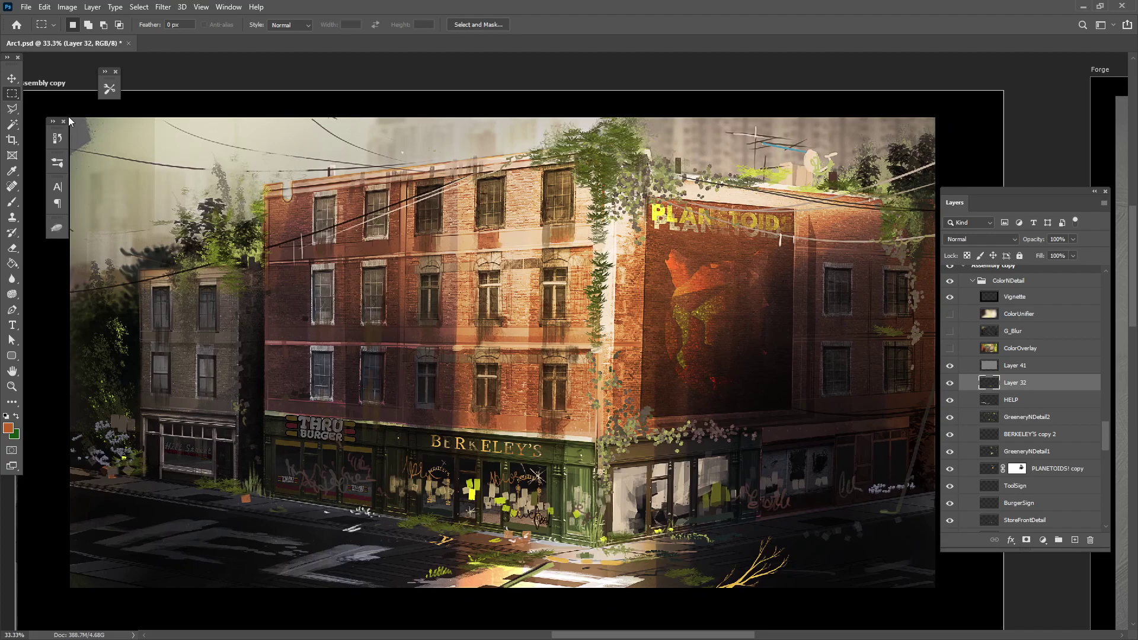
left_click_drag(48, 126, 53, 127)
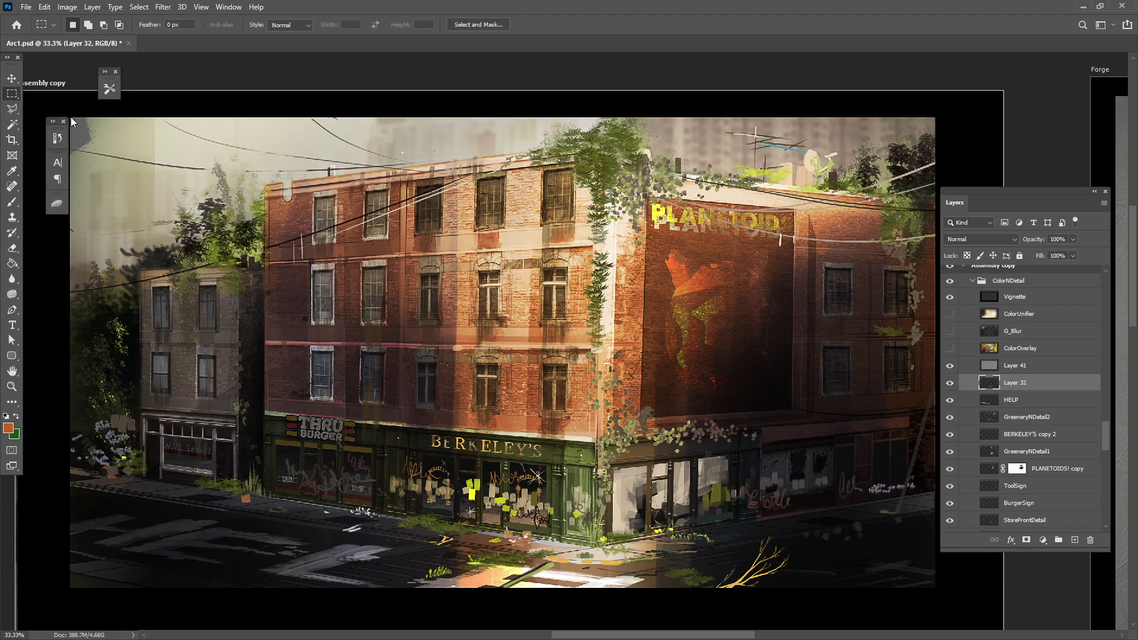
left_click_drag(936, 588, 69, 117)
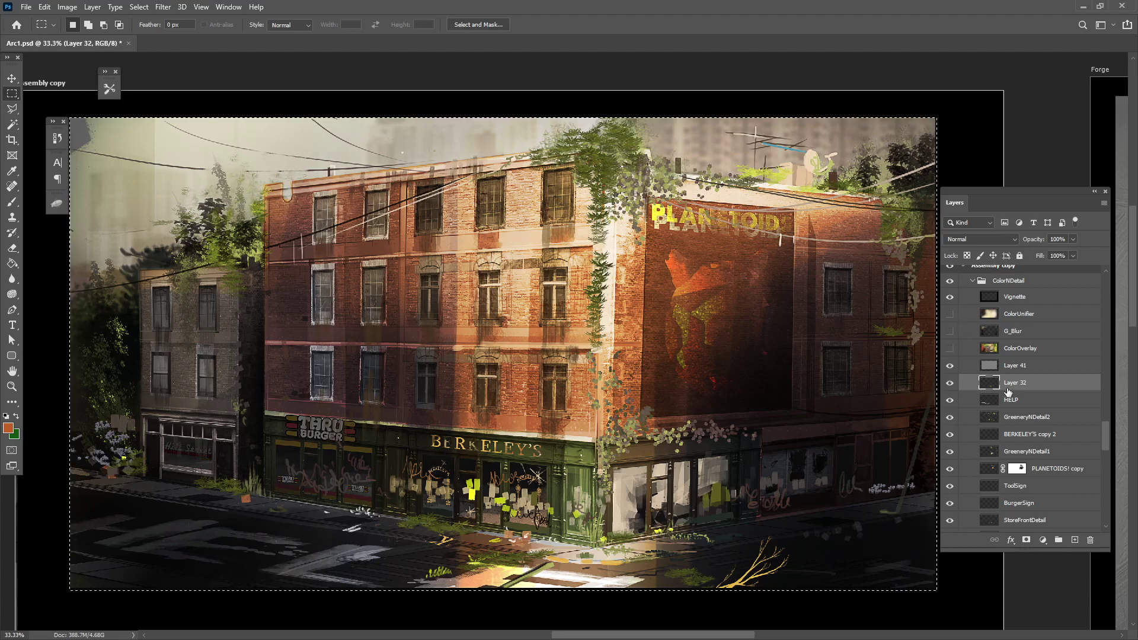
Add a new layer directly above Layer 41, set its blend mode to Overlay and activate the Brush tool
left_click(1015, 365)
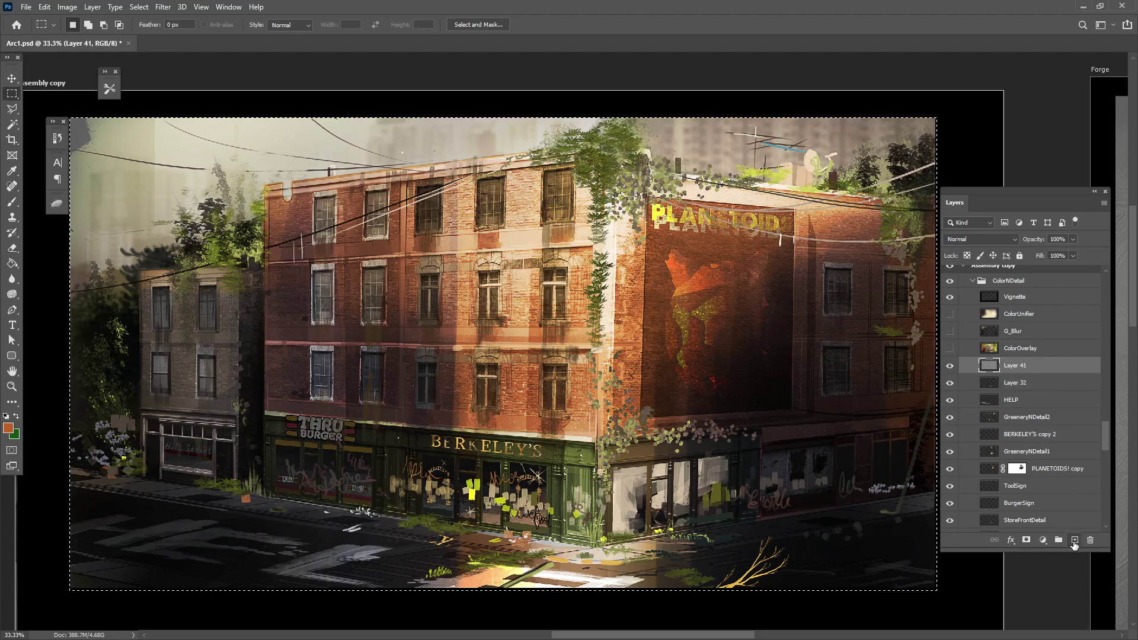
left_click(1075, 539)
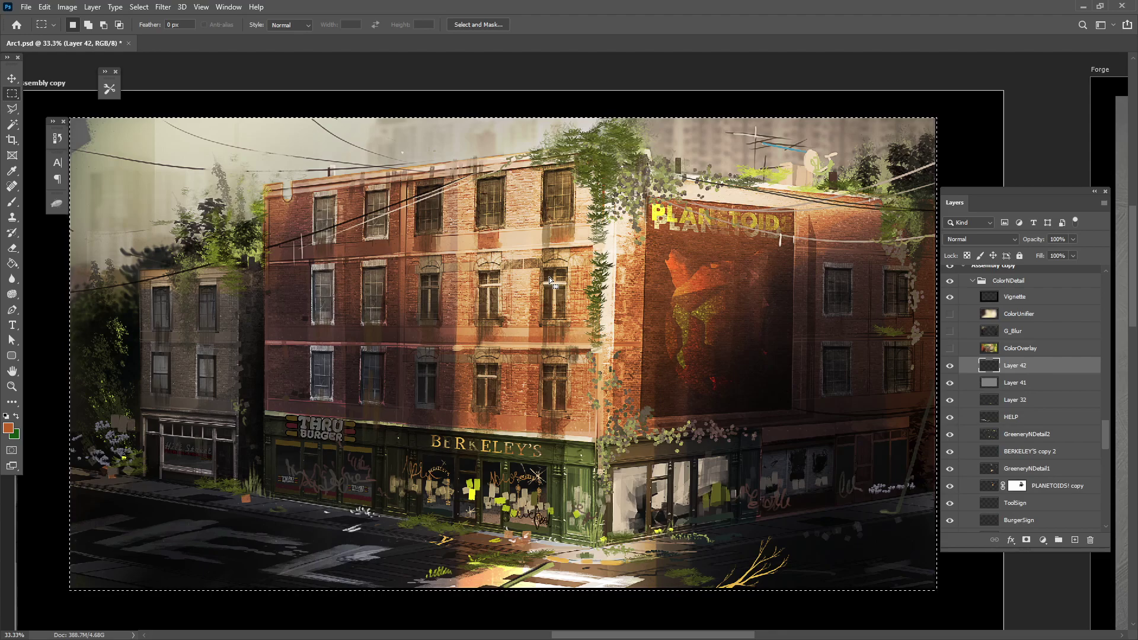
left_click(12, 201)
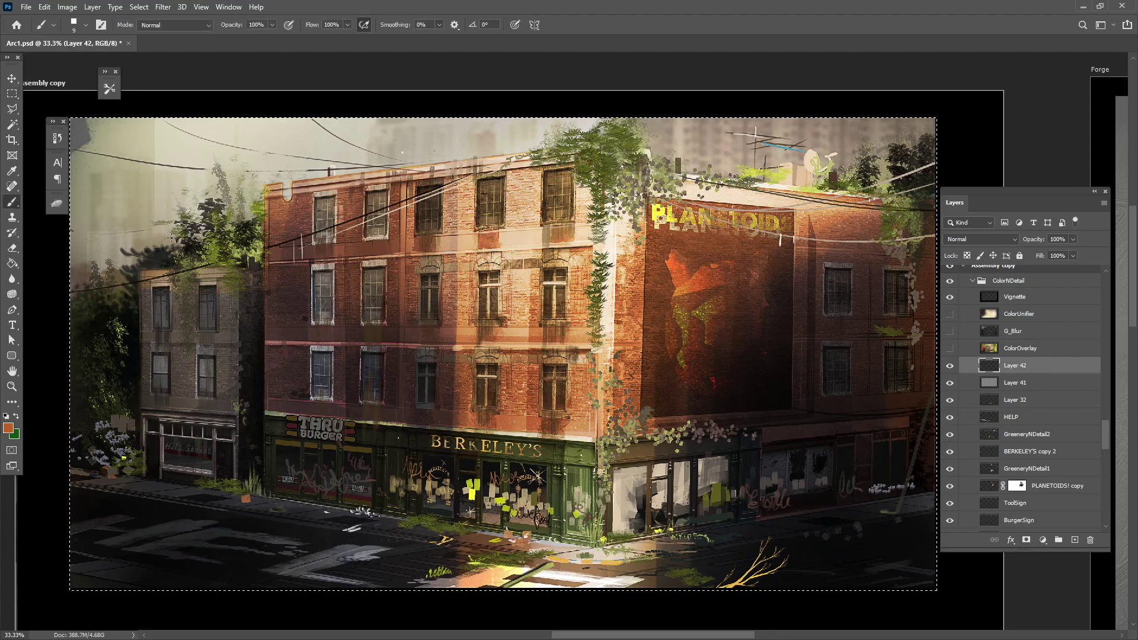
left_click(981, 239)
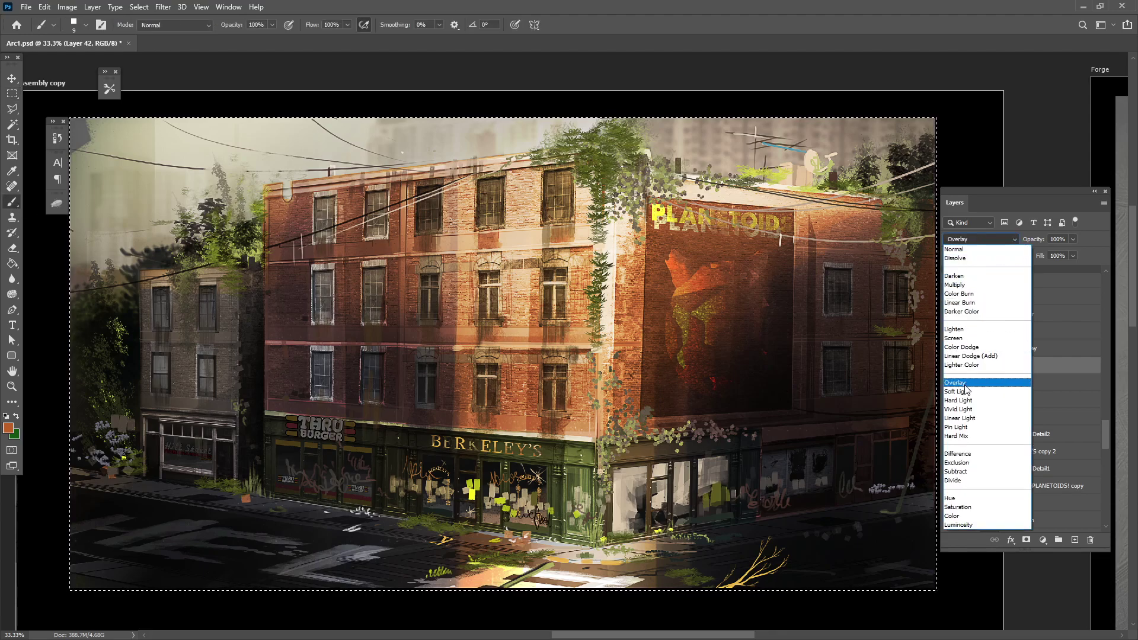
left_click(956, 383)
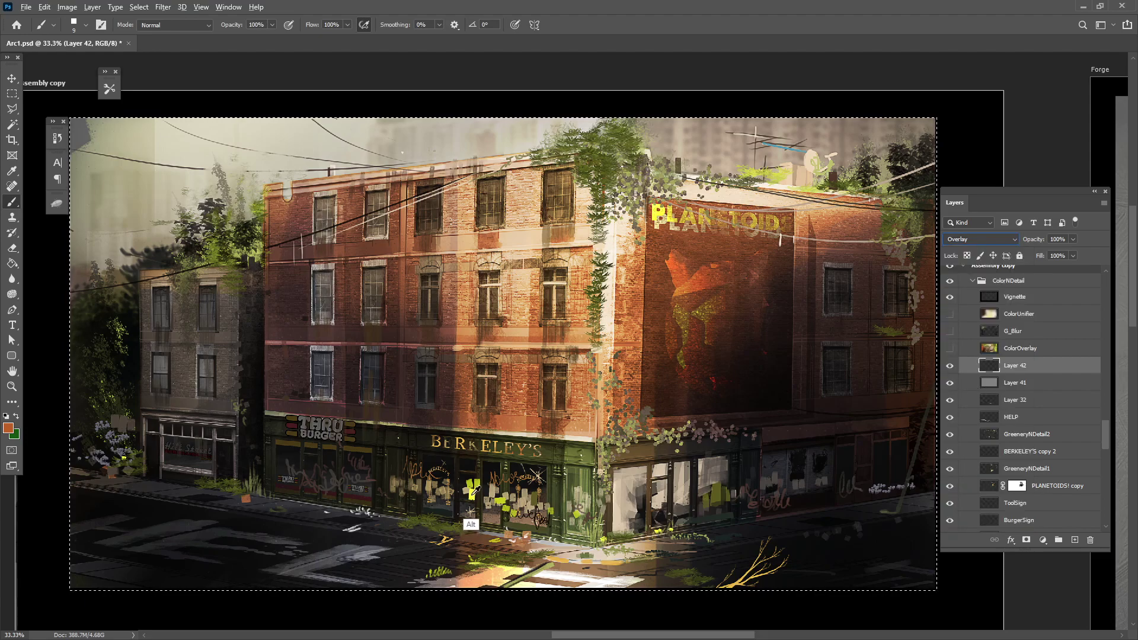
Sample the bright yellow from the Berkeley's shop window, enlarge the brush to 700 px and paint yellow over the entire painting
left_click(472, 495, "alt")
key("bracketright")
key("bracketright")
key("bracketright")
key("bracketright")
key("bracketright")
key("bracketright")
key("bracketright")
key("bracketright")
key("bracketright")
key("bracketright")
key("bracketright")
key("bracketright")
key("bracketright")
key("bracketright")
key("bracketright")
key("bracketright")
key("bracketright")
key("bracketright")
key("bracketright")
key("bracketright")
key("bracketright")
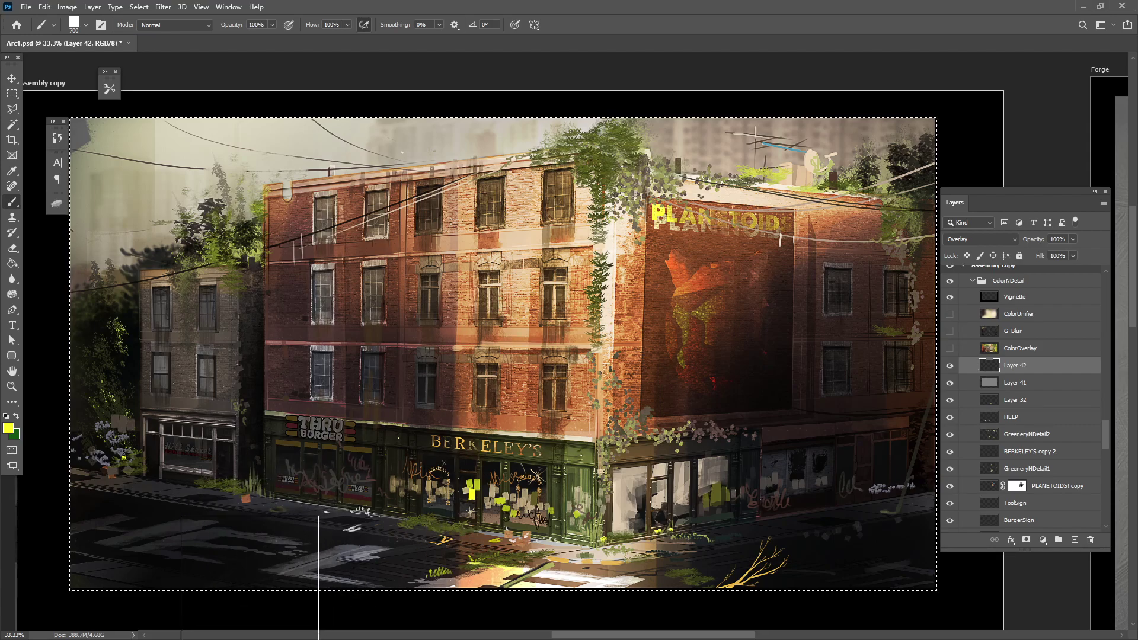
mouse_move(217, 559)
left_mouse_down()
mouse_move(475, 278)
mouse_move(254, 320)
mouse_move(249, 107)
mouse_move(137, 196)
left_mouse_up()
mouse_move(828, 178)
left_mouse_down()
mouse_move(376, 427)
mouse_move(799, 335)
mouse_move(511, 484)
mouse_move(781, 471)
mouse_move(548, 551)
mouse_move(893, 571)
mouse_move(470, 588)
mouse_move(960, 593)
mouse_move(299, 616)
left_mouse_up()
Paint sampled dark brown across the street, buildings and sky, and brush sampled yellow-green over the sky and upper left area
left_click(437, 417, "alt")
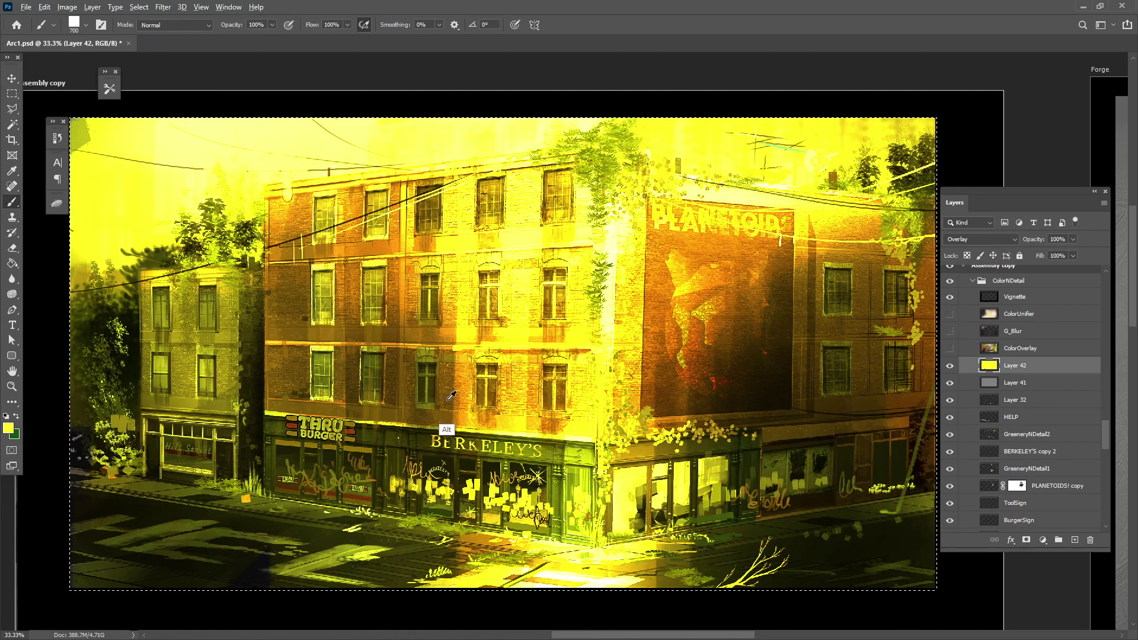
mouse_move(326, 536)
left_mouse_down()
mouse_move(533, 332)
mouse_move(668, 498)
mouse_move(797, 226)
mouse_move(830, 415)
left_mouse_up()
mouse_move(689, 210)
left_mouse_down()
mouse_move(609, 504)
mouse_move(598, 160)
mouse_move(419, 409)
mouse_move(316, 521)
mouse_move(265, 378)
mouse_move(172, 530)
mouse_move(185, 184)
mouse_move(128, 517)
mouse_move(121, 180)
mouse_move(153, 341)
mouse_move(242, 420)
mouse_move(253, 112)
mouse_move(350, 454)
mouse_move(379, 428)
mouse_move(586, 516)
mouse_move(738, 552)
mouse_move(690, 572)
mouse_move(423, 569)
mouse_move(802, 585)
left_mouse_up()
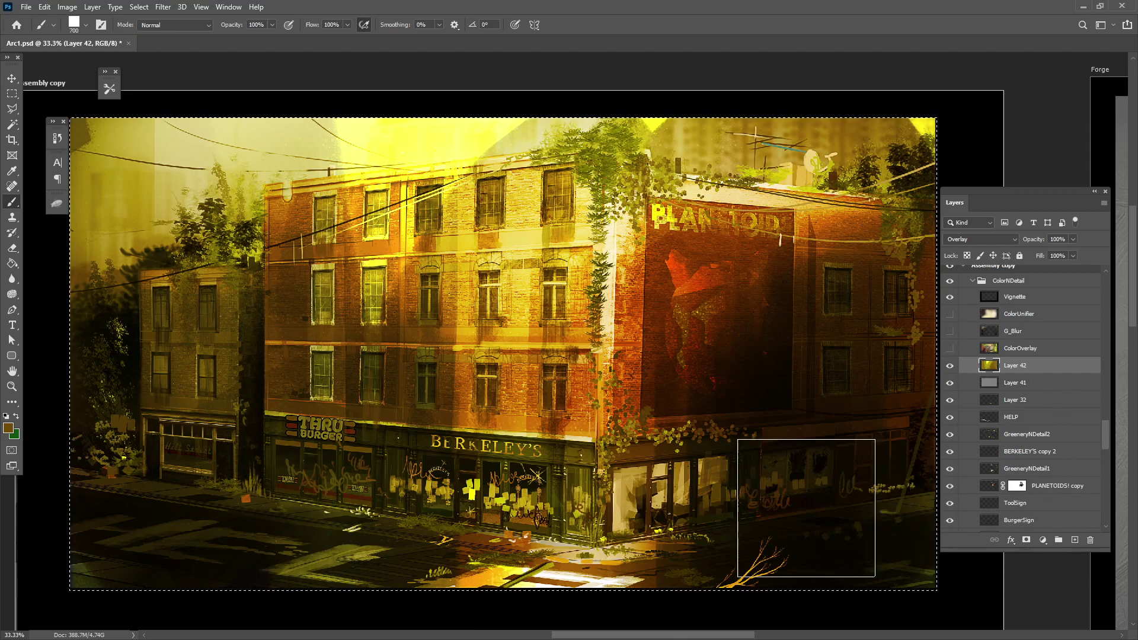
key("alt")
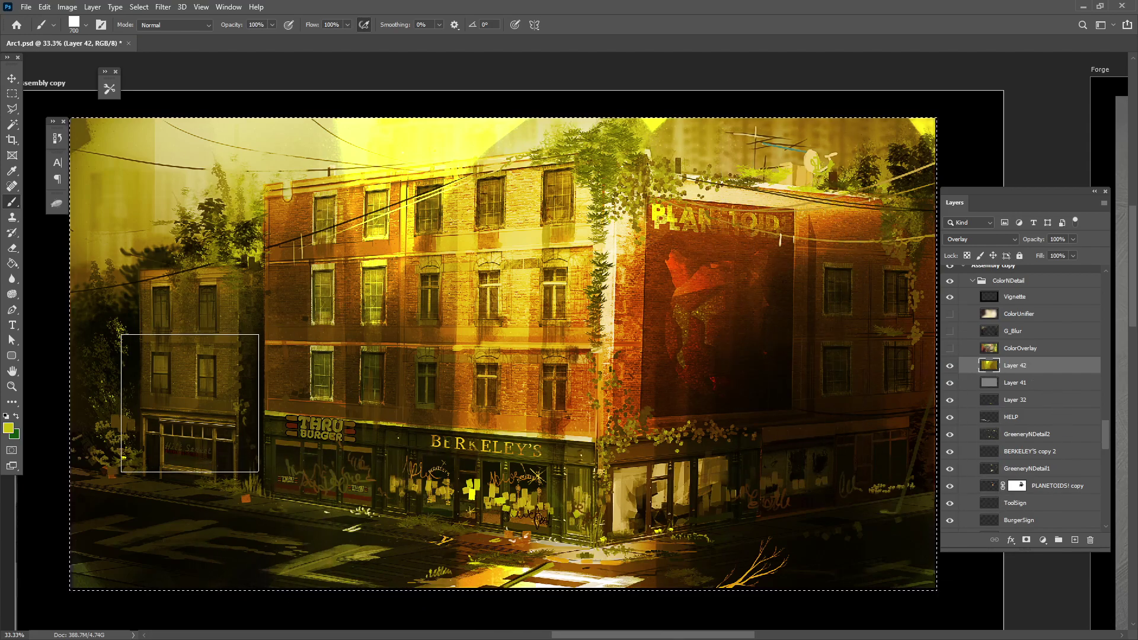
mouse_move(158, 130)
left_mouse_down()
mouse_move(229, 121)
mouse_move(156, 263)
mouse_move(191, 324)
mouse_move(549, 147)
mouse_move(205, 516)
mouse_move(629, 179)
mouse_move(490, 354)
mouse_move(512, 395)
mouse_move(841, 137)
left_mouse_up()
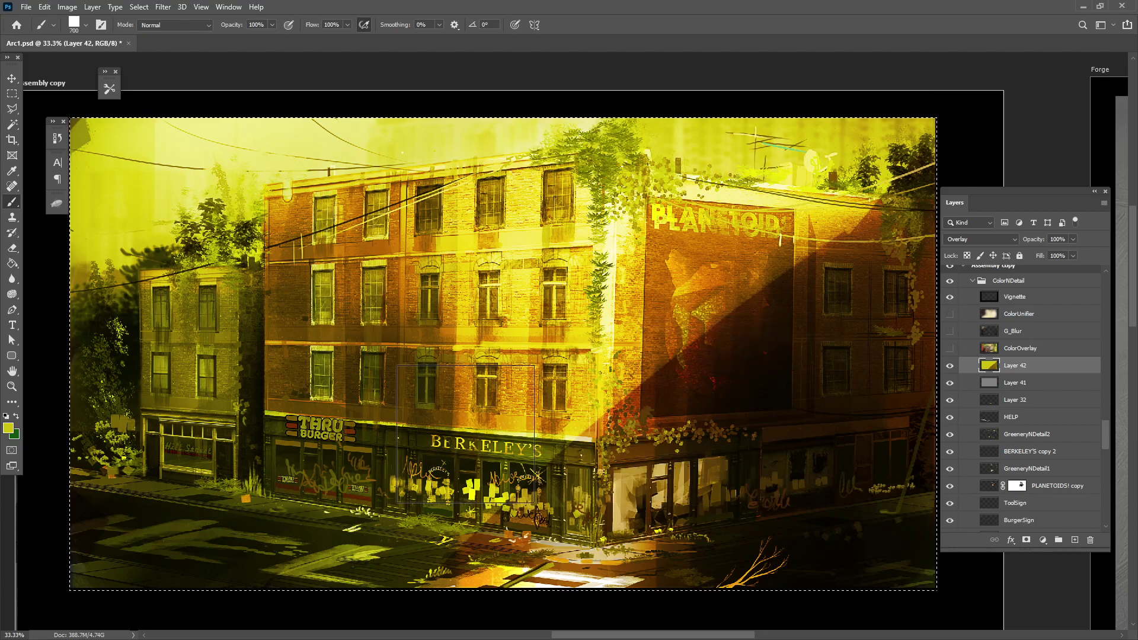
Choose a textured brush from the preset list, enlarge it to 1800 px and paint a sampled dark red across the painting
left_click(86, 25)
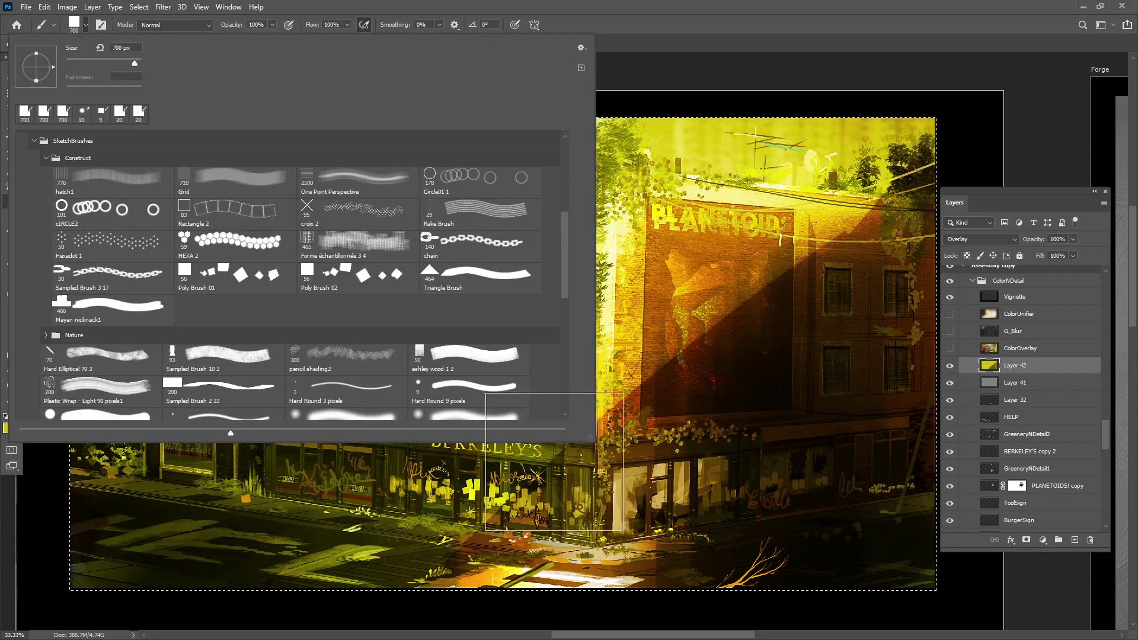
left_click_drag(558, 279, 559, 385)
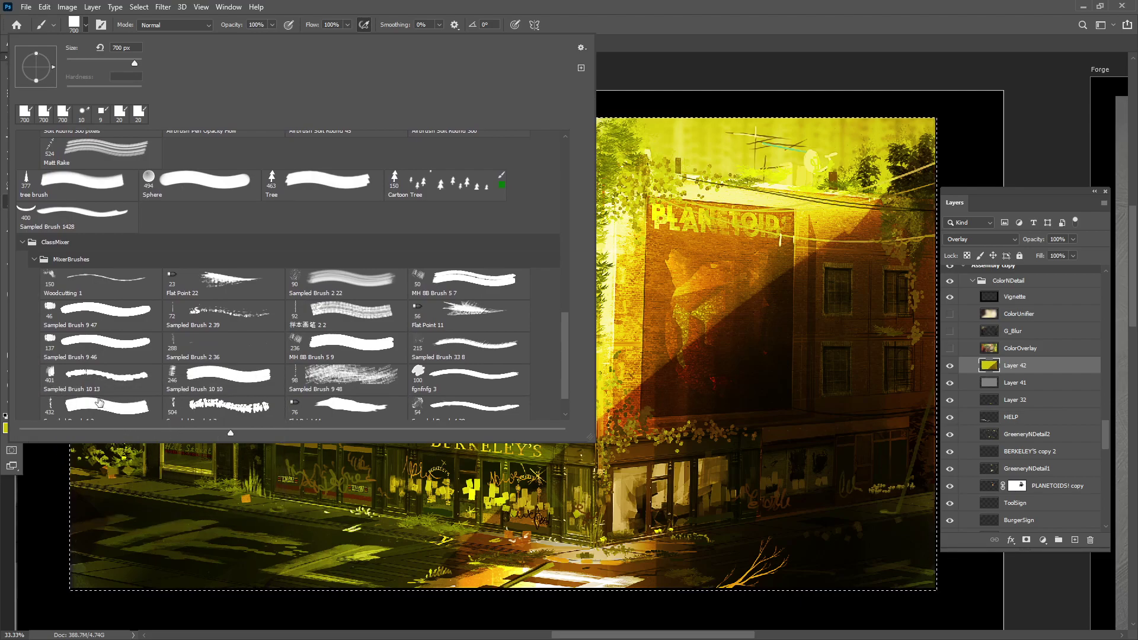
left_click(131, 386)
left_click(522, 15)
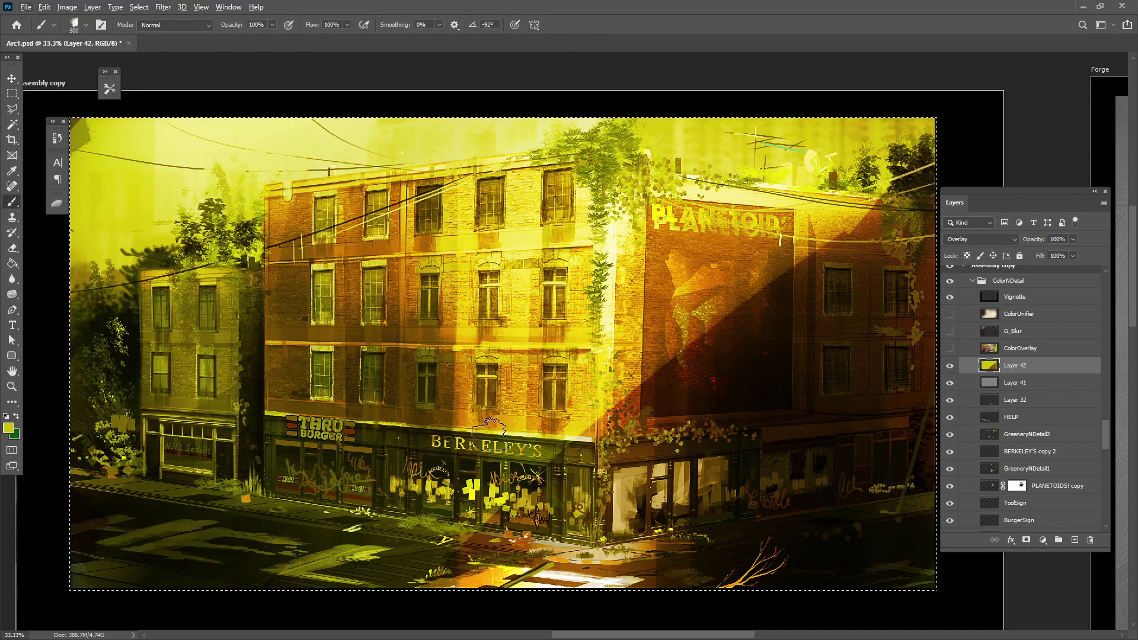
key("bracketright")
key("bracketright")
key("bracketright")
key("bracketright")
key("bracketright")
key("bracketright")
key("bracketright")
key("bracketright")
key("bracketright")
key("bracketright")
key("bracketright")
key("bracketright")
key("bracketright")
key("bracketright")
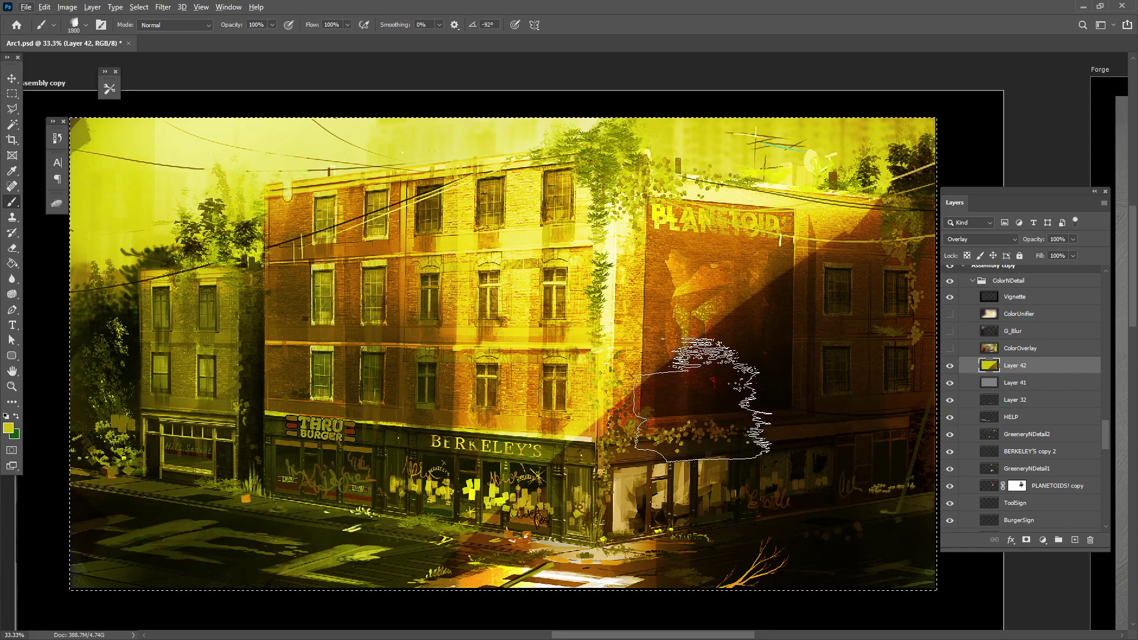
left_click(716, 378, "alt")
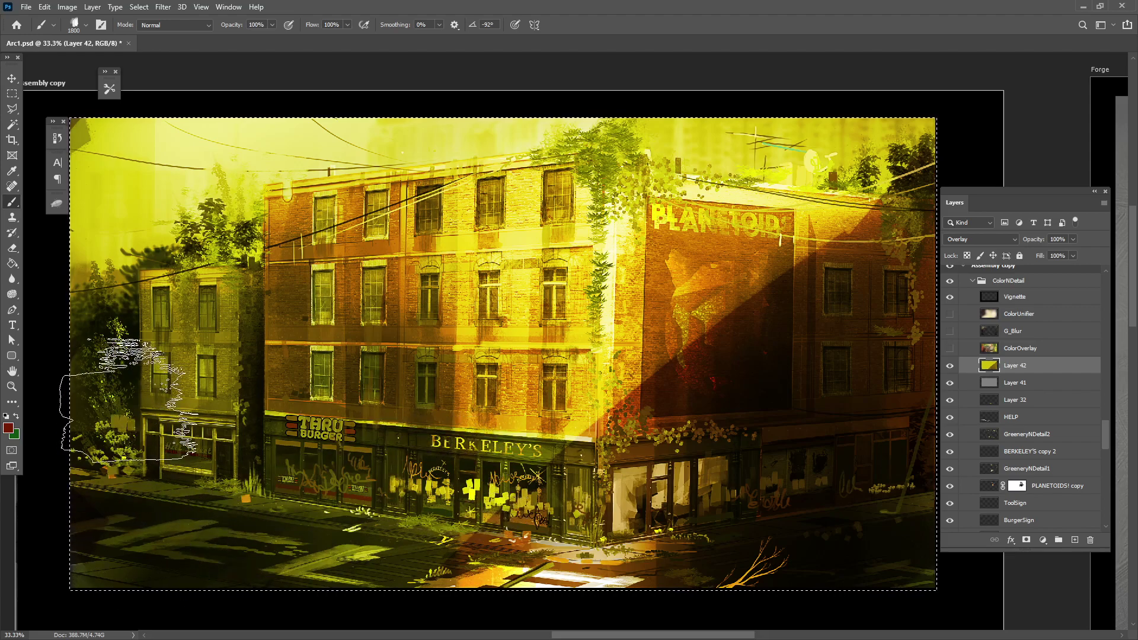
mouse_move(107, 166)
left_mouse_down()
mouse_move(196, 178)
mouse_move(187, 261)
mouse_move(409, 202)
mouse_move(486, 368)
mouse_move(178, 404)
mouse_move(267, 569)
mouse_move(581, 267)
mouse_move(682, 249)
mouse_move(842, 154)
mouse_move(694, 409)
mouse_move(830, 367)
left_mouse_up()
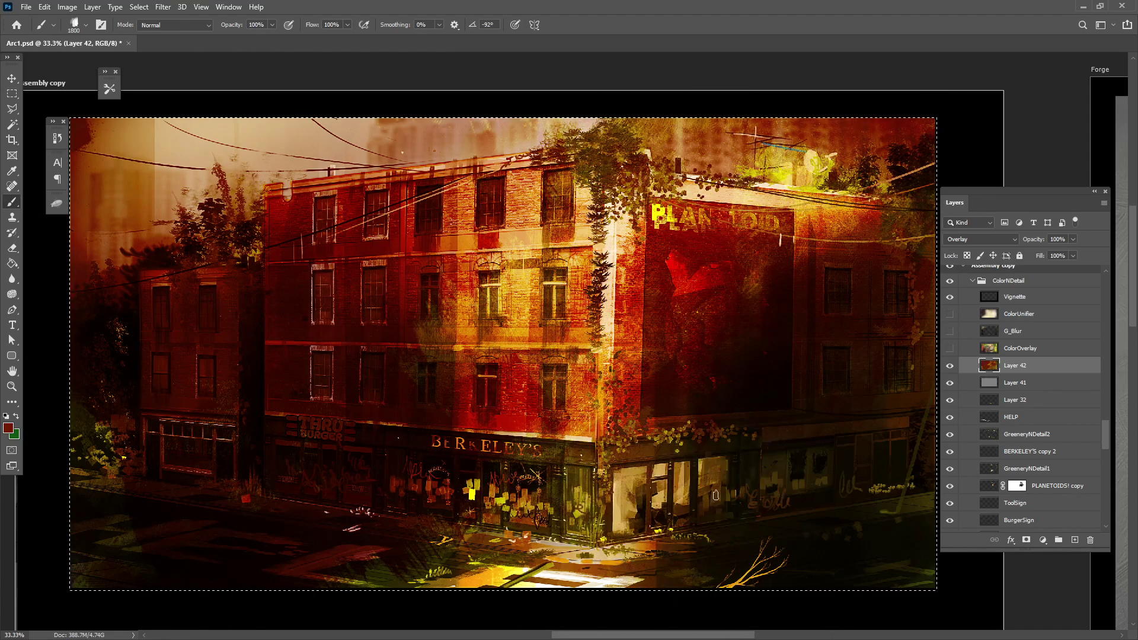
Sample yellow from the street in front of the shops and brush it over the left sky, brick facade and billboard wall
key("ctrl+plus")
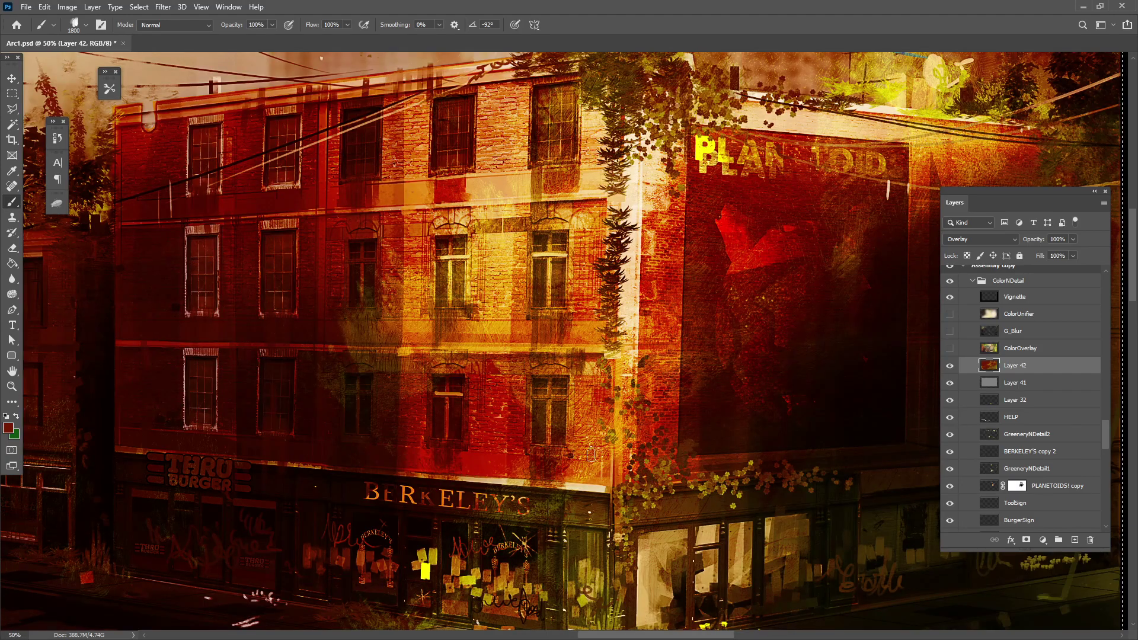
left_click_drag(633, 499, 556, 344)
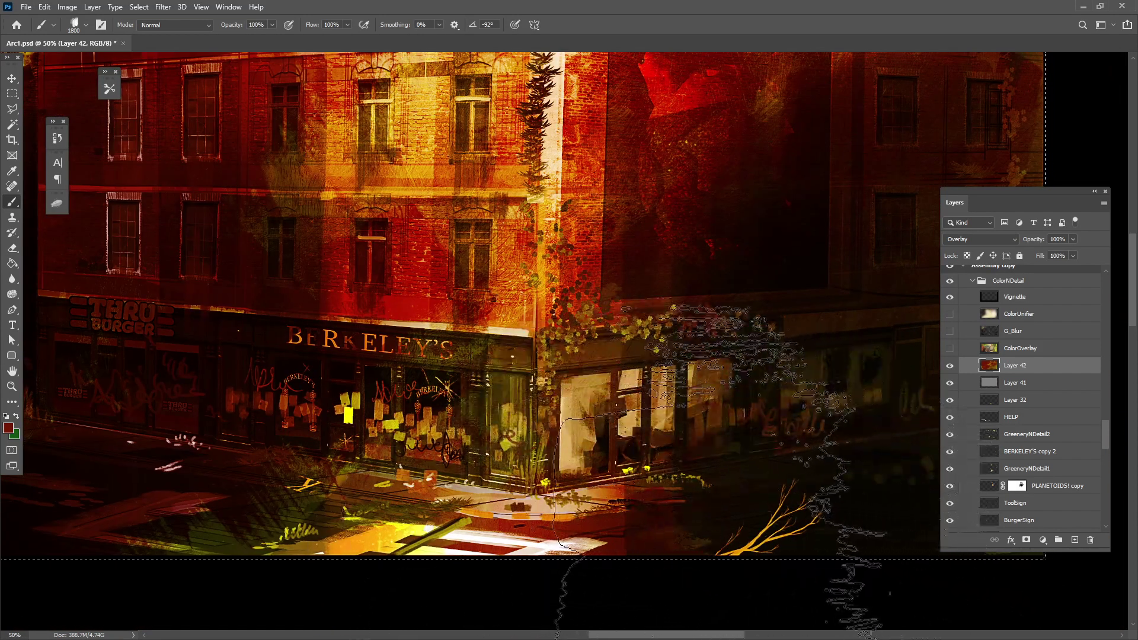
left_click(259, 550, "alt")
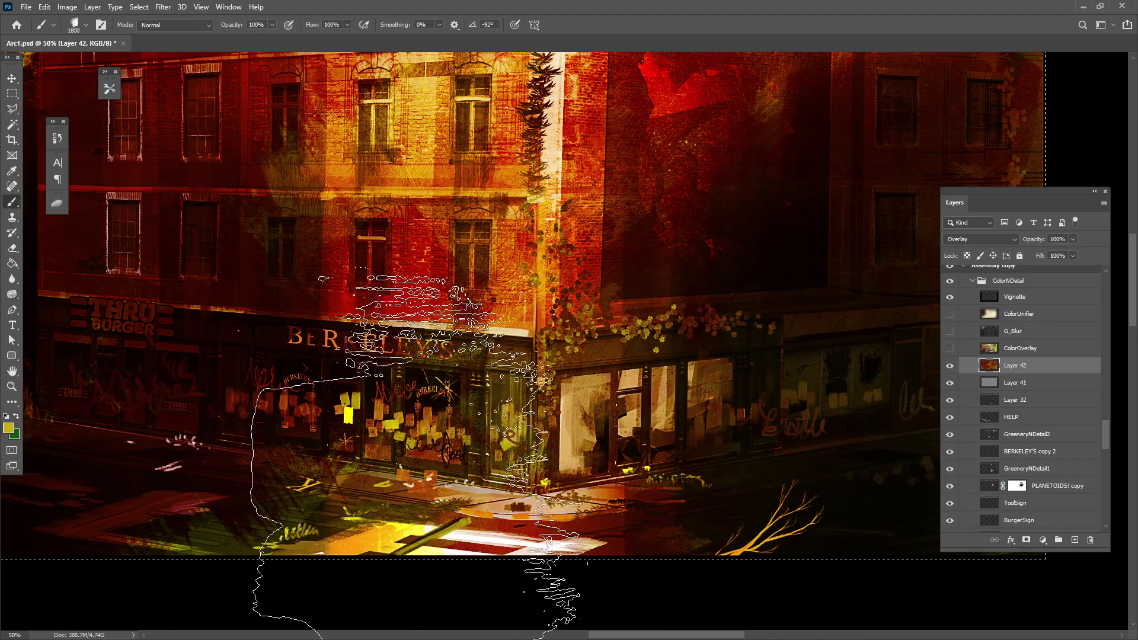
key("ctrl+minus")
key("ctrl+minus")
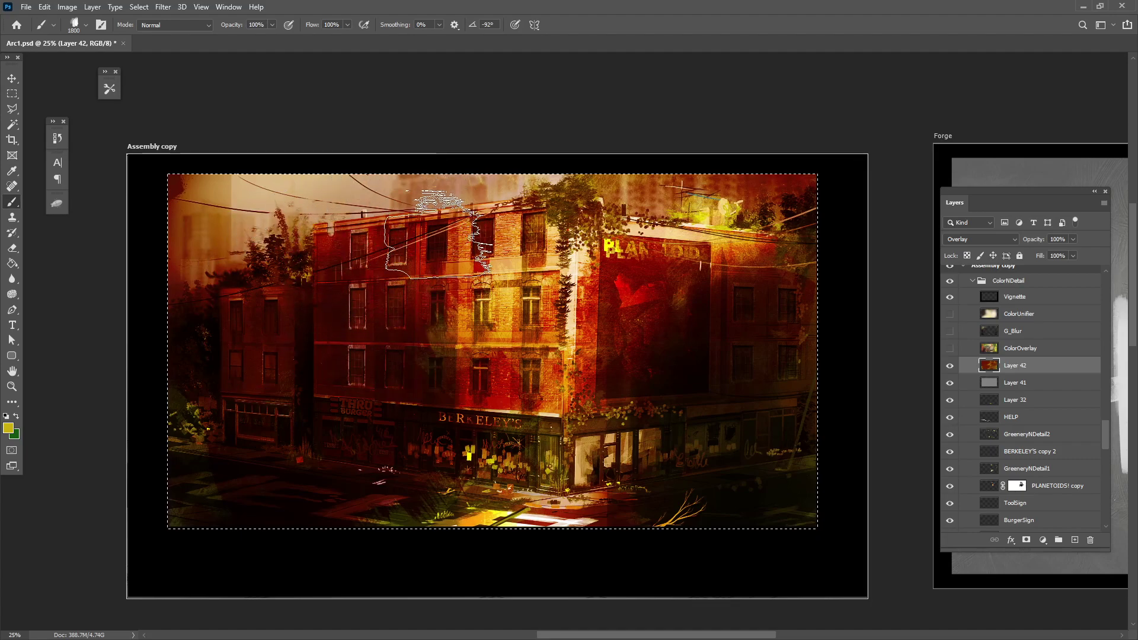
mouse_move(372, 396)
left_mouse_down()
mouse_move(217, 388)
mouse_move(267, 136)
mouse_move(267, 344)
mouse_move(214, 421)
mouse_move(450, 278)
mouse_move(461, 486)
mouse_move(433, 266)
mouse_move(208, 516)
mouse_move(202, 172)
mouse_move(288, 216)
left_mouse_up()
left_click_drag(199, 237, 159, 235)
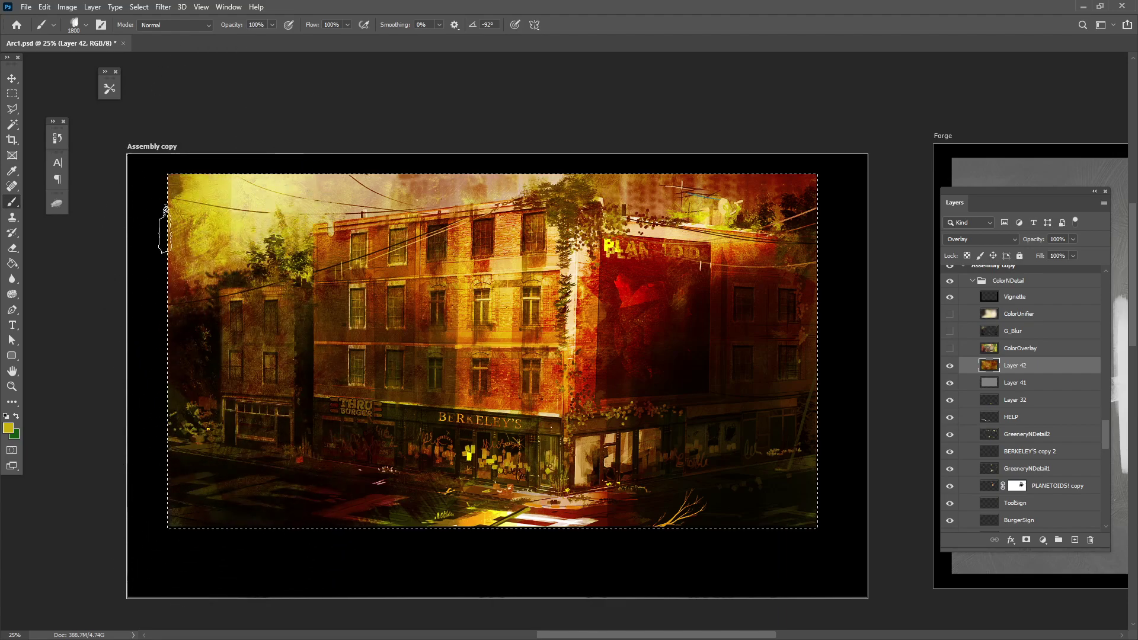
mouse_move(593, 208)
left_mouse_down()
mouse_move(632, 178)
mouse_move(427, 266)
mouse_move(593, 332)
mouse_move(682, 269)
mouse_move(647, 463)
mouse_move(700, 306)
mouse_move(807, 184)
mouse_move(737, 439)
left_mouse_up()
mouse_move(411, 249)
left_mouse_down()
mouse_move(521, 366)
mouse_move(536, 462)
mouse_move(599, 534)
mouse_move(477, 548)
mouse_move(411, 284)
mouse_move(557, 415)
left_mouse_up()
Brush a sampled pale cream over the right-hand sky and a sampled dark brown over the street and upper left sky
left_click(328, 190, "alt")
mouse_move(565, 191)
left_mouse_down()
mouse_move(550, 247)
mouse_move(596, 266)
mouse_move(532, 332)
mouse_move(542, 349)
mouse_move(533, 299)
mouse_move(578, 442)
mouse_move(627, 336)
mouse_move(556, 270)
mouse_move(424, 235)
mouse_move(473, 282)
mouse_move(534, 399)
mouse_move(332, 363)
mouse_move(424, 280)
mouse_move(554, 377)
mouse_move(661, 310)
mouse_move(679, 237)
left_mouse_up()
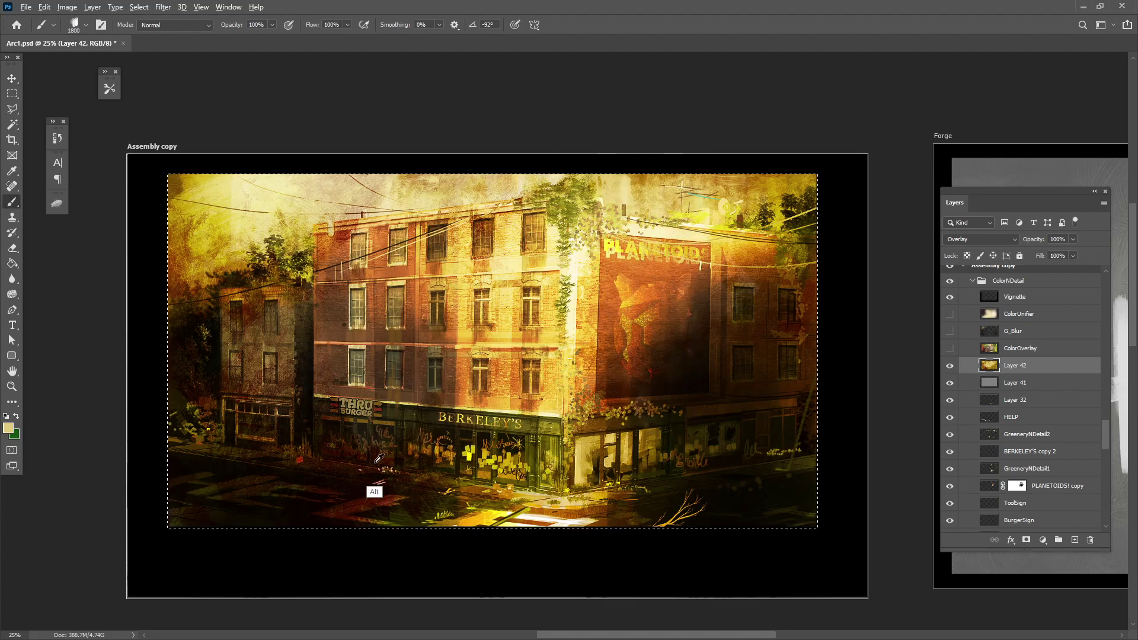
left_click_drag(344, 445, 526, 480)
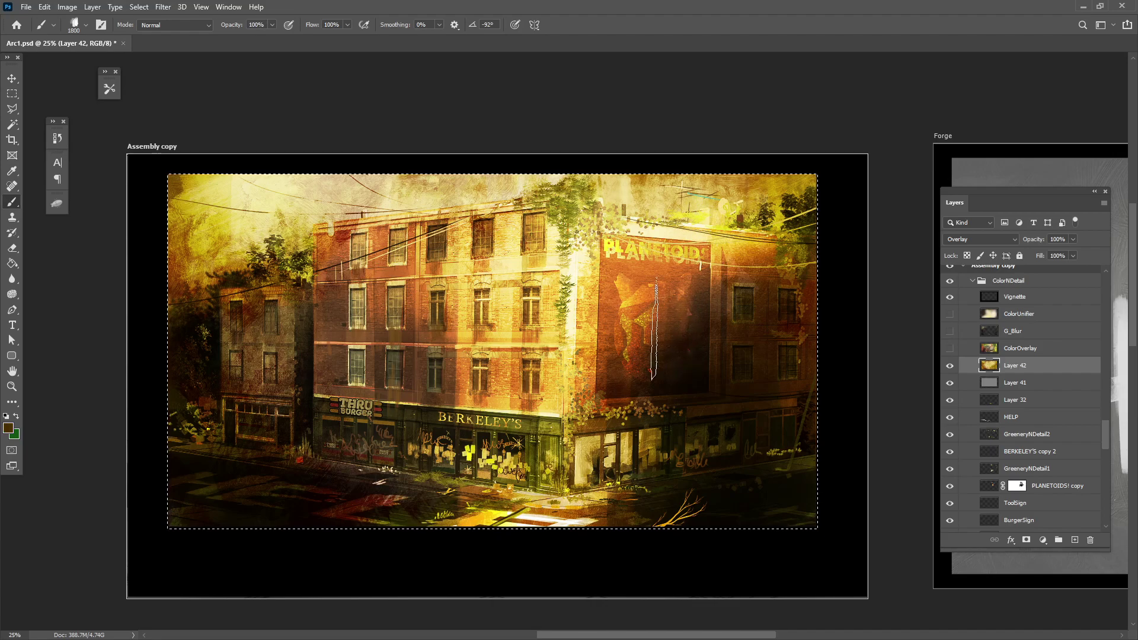
mouse_move(265, 233)
left_mouse_down()
mouse_move(305, 163)
mouse_move(380, 172)
mouse_move(237, 208)
left_mouse_up()
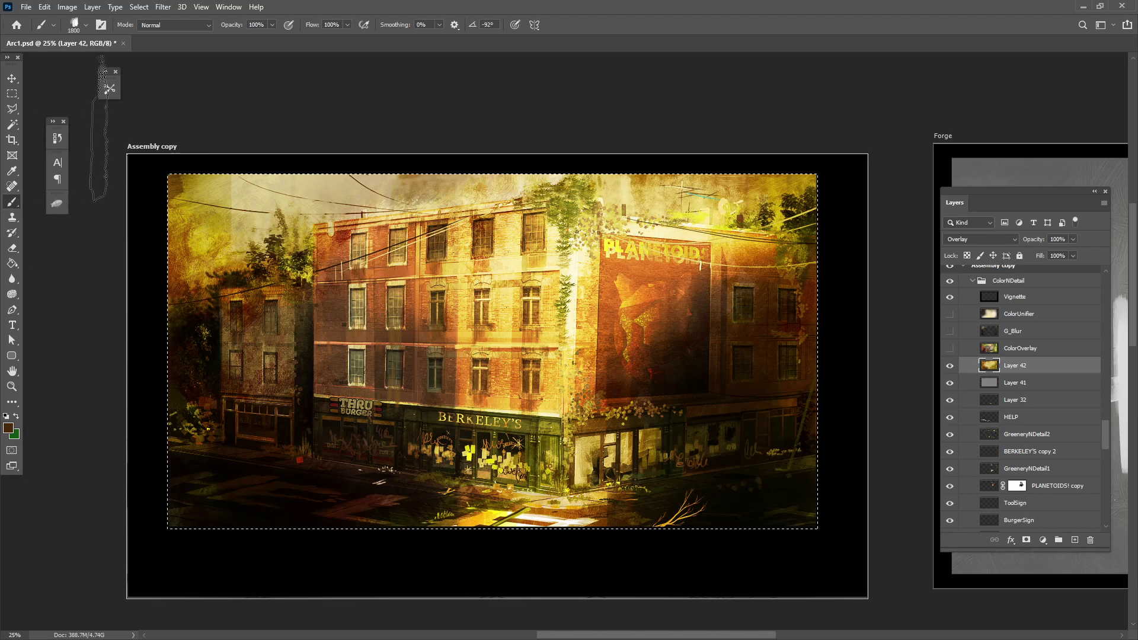
Choose the 0_Block brush preset with a neutral grey, enlarge it to 700 px and paint over the building corner and billboard wall
left_click(110, 88)
left_click(169, 104)
left_click(9, 428)
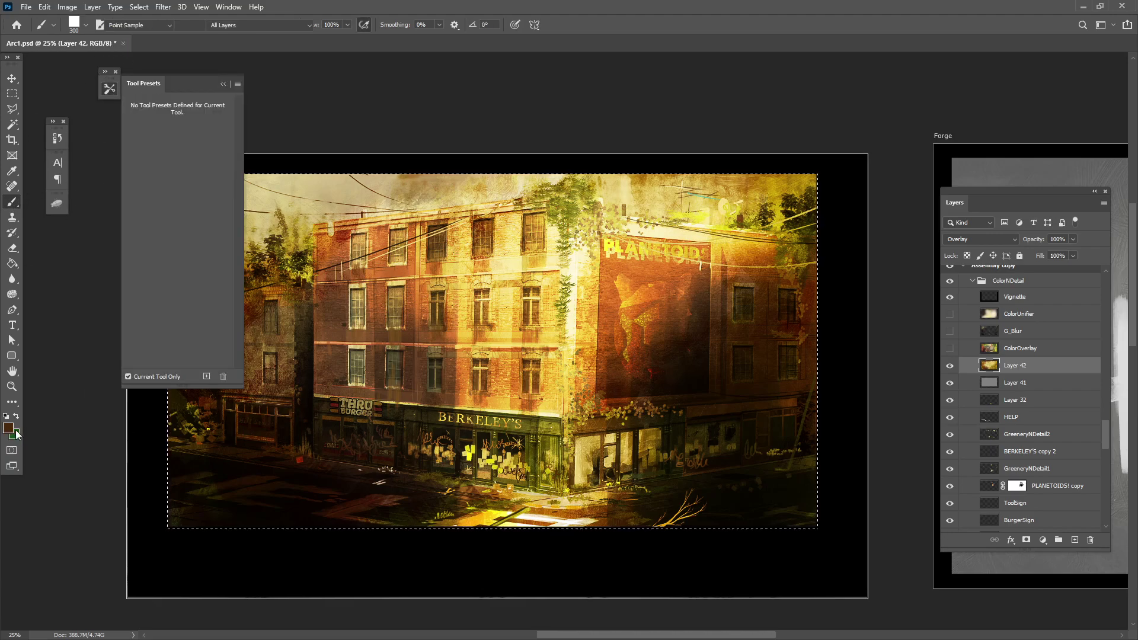
left_click(918, 426)
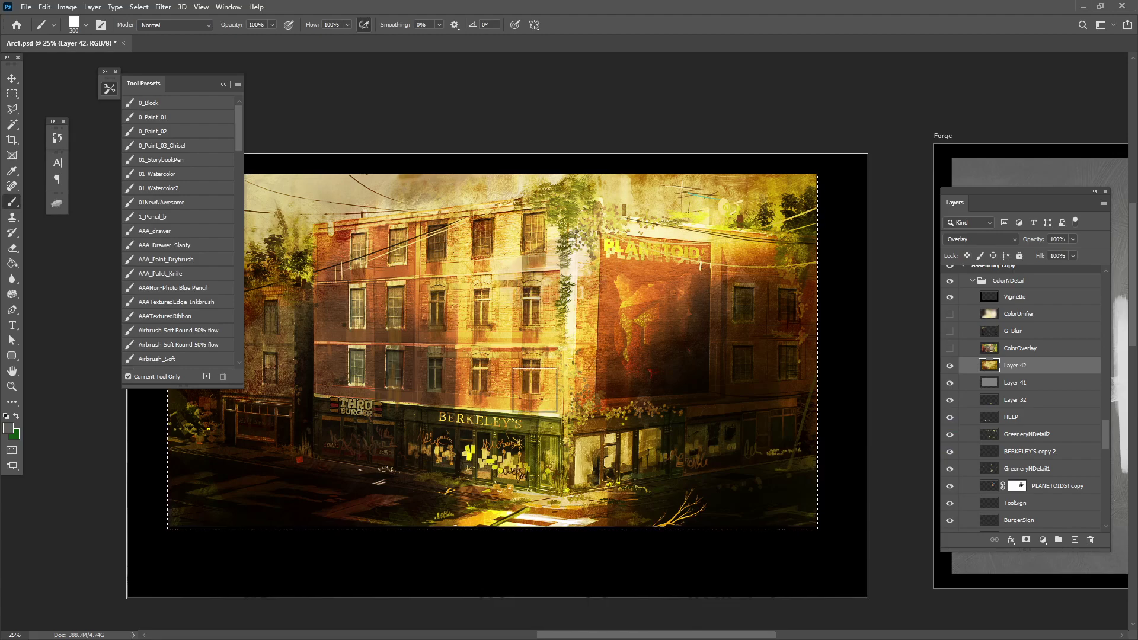
key("]")
left_click_drag(502, 228, 516, 361)
left_click_drag(525, 211, 552, 374)
left_click_drag(574, 212, 575, 339)
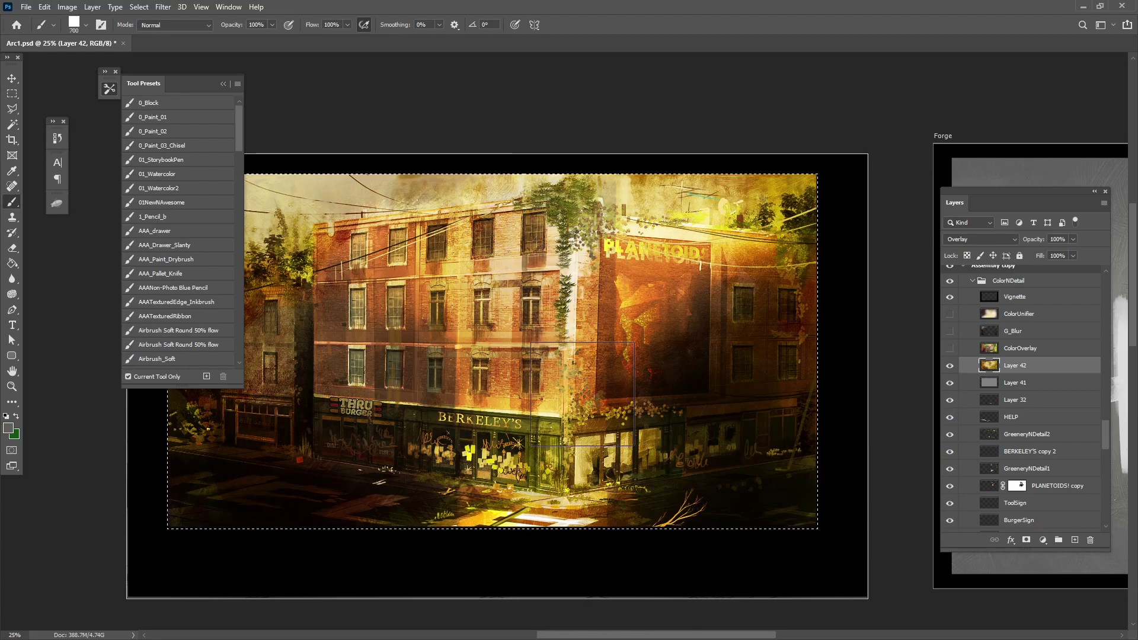
mouse_move(623, 281)
left_mouse_down()
mouse_move(619, 413)
mouse_move(654, 391)
left_mouse_up()
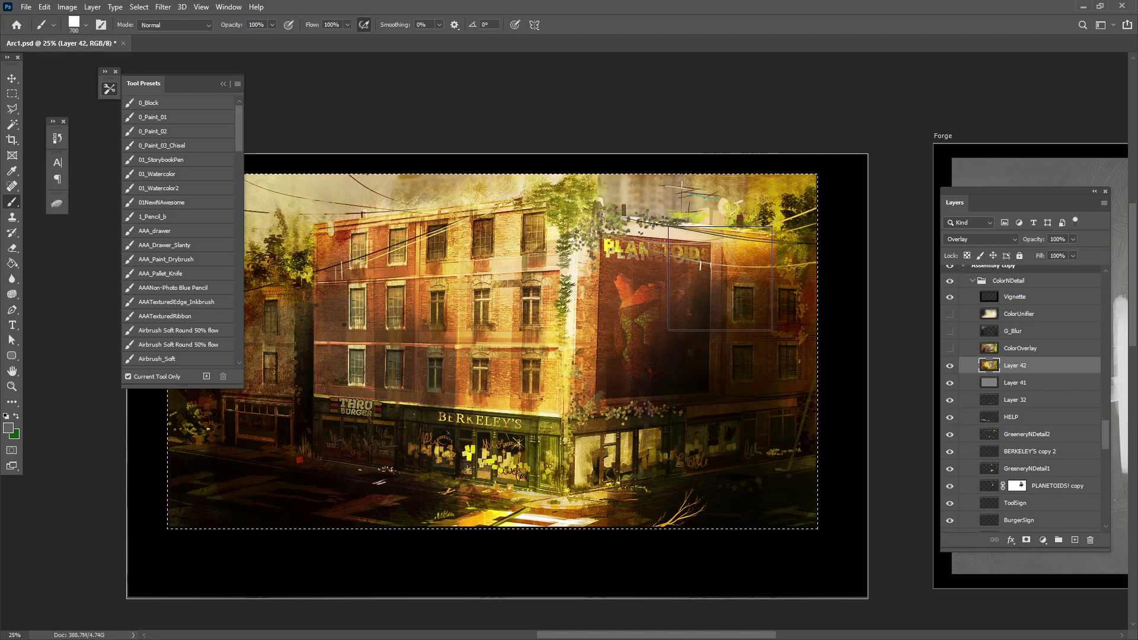
Continue painting neutral grey over the right storefront, middle facade and sky to tone down the yellow overlay
left_click_drag(668, 486, 733, 495)
mouse_move(443, 246)
left_mouse_down()
mouse_move(450, 261)
mouse_move(552, 255)
mouse_move(459, 367)
left_mouse_up()
left_click_drag(478, 555, 513, 550)
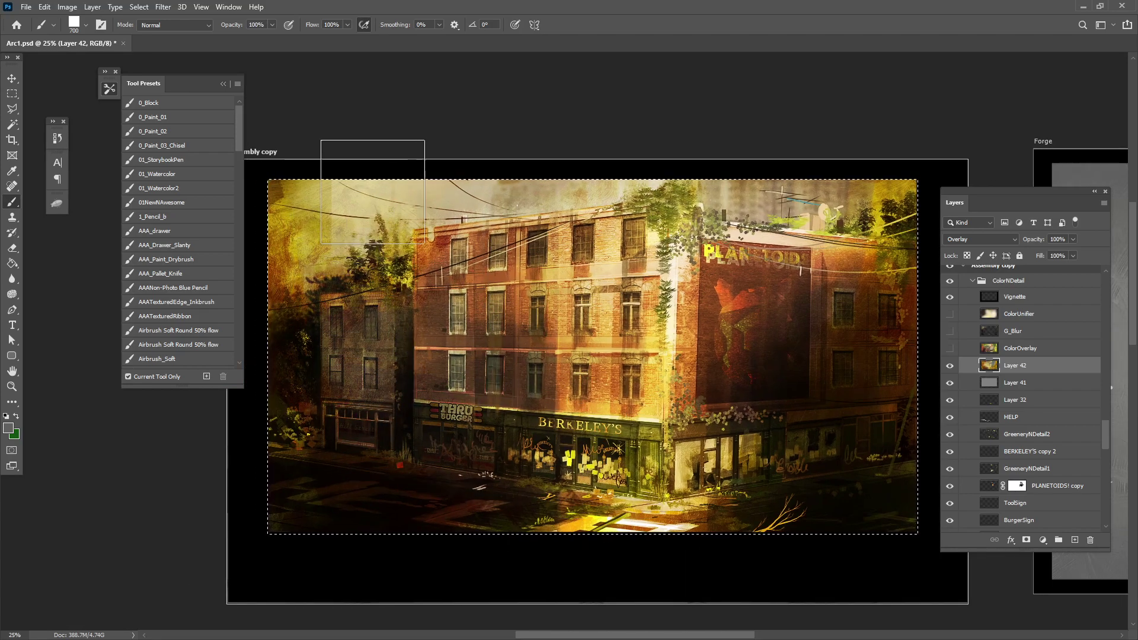
left_click_drag(662, 512, 603, 517)
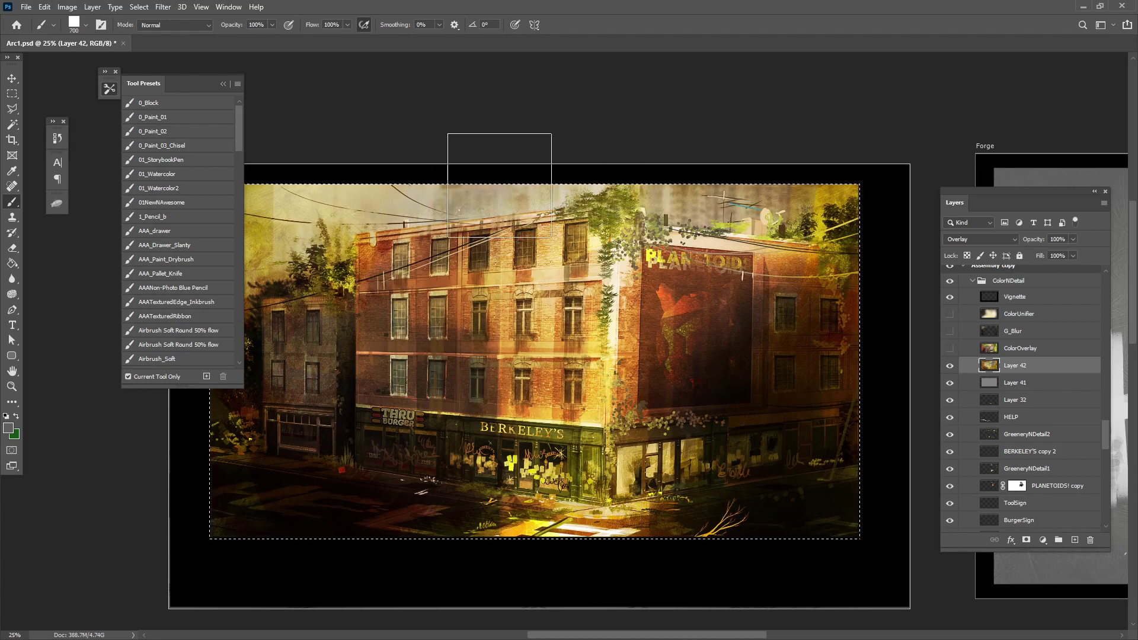
left_click_drag(724, 312, 750, 311)
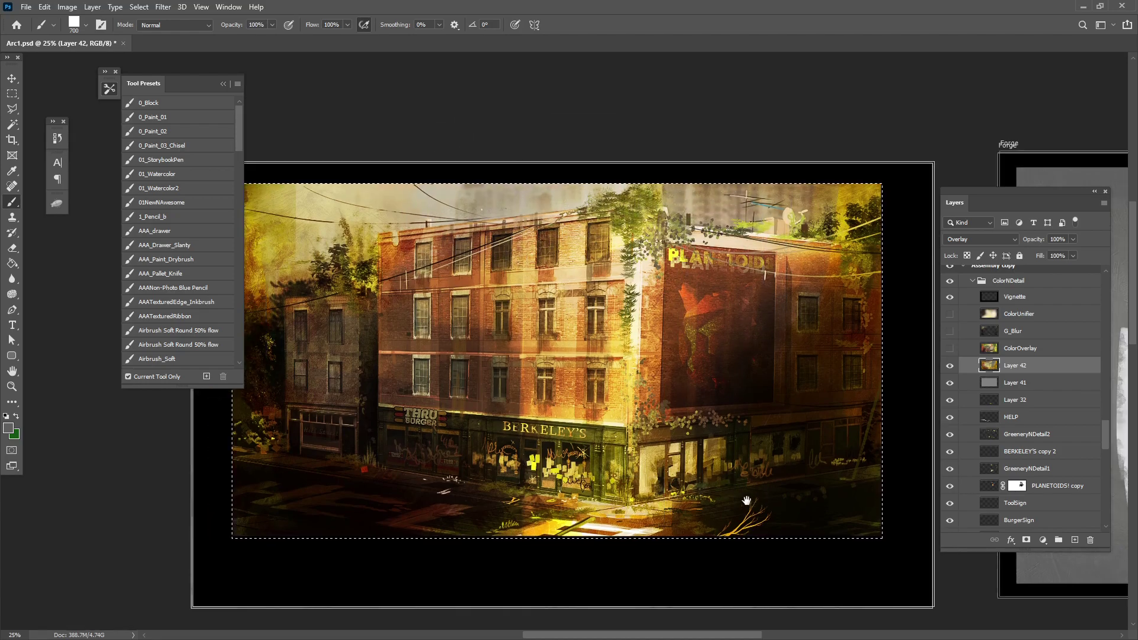
left_click_drag(710, 498, 738, 514)
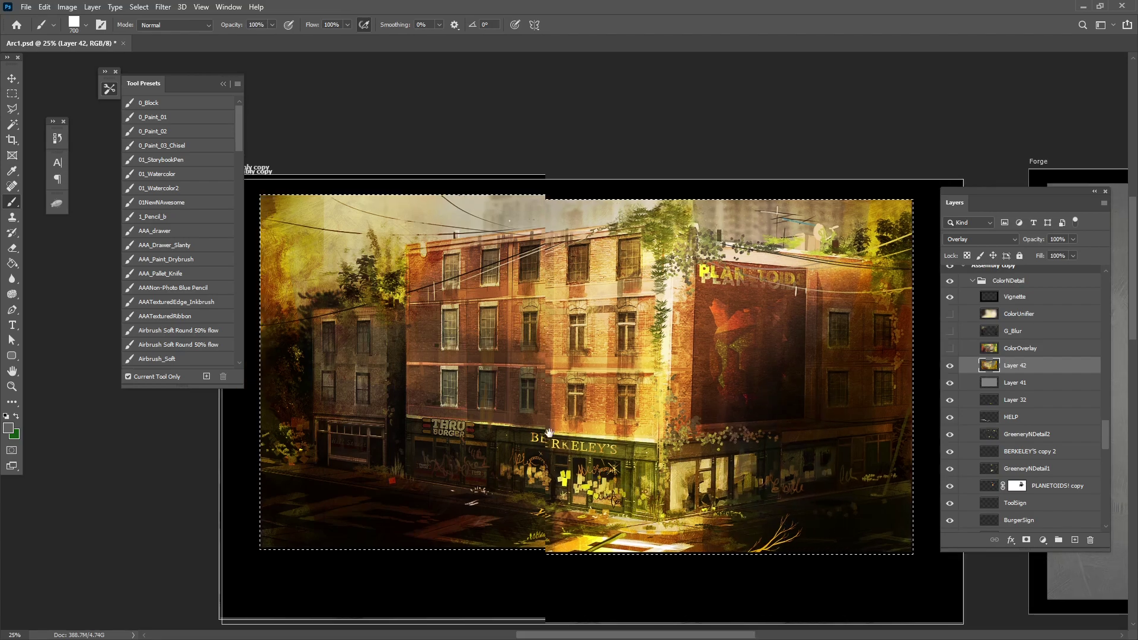
mouse_move(654, 552)
left_mouse_down()
mouse_move(573, 552)
mouse_move(678, 559)
left_mouse_up()
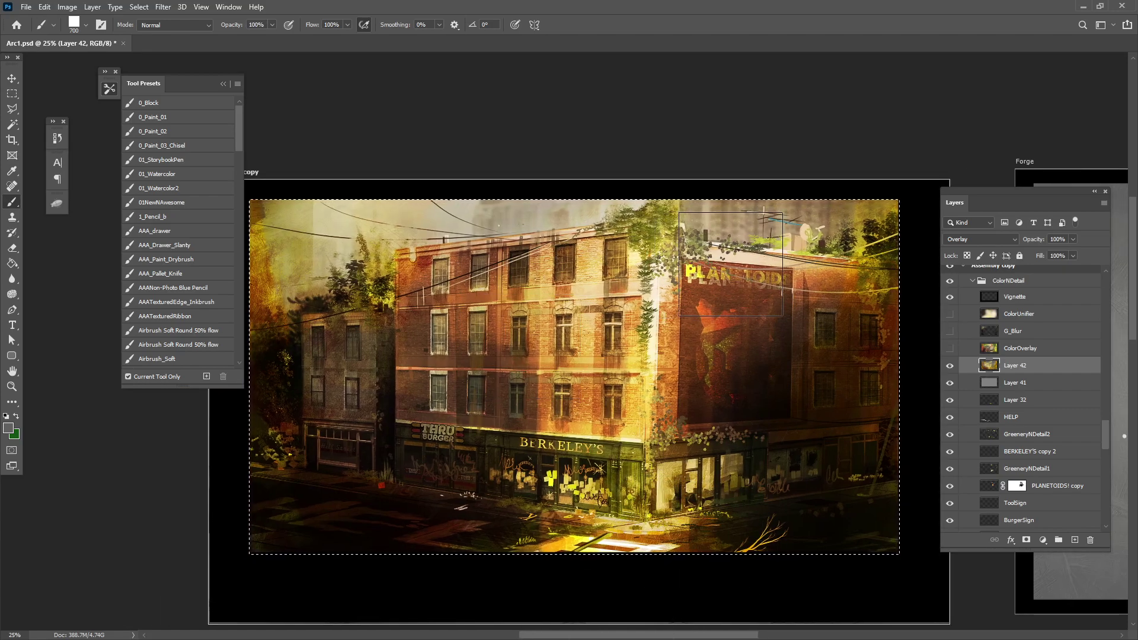
Hide Layer 42 and show the ColorOverlay layer in its place
left_click(949, 367)
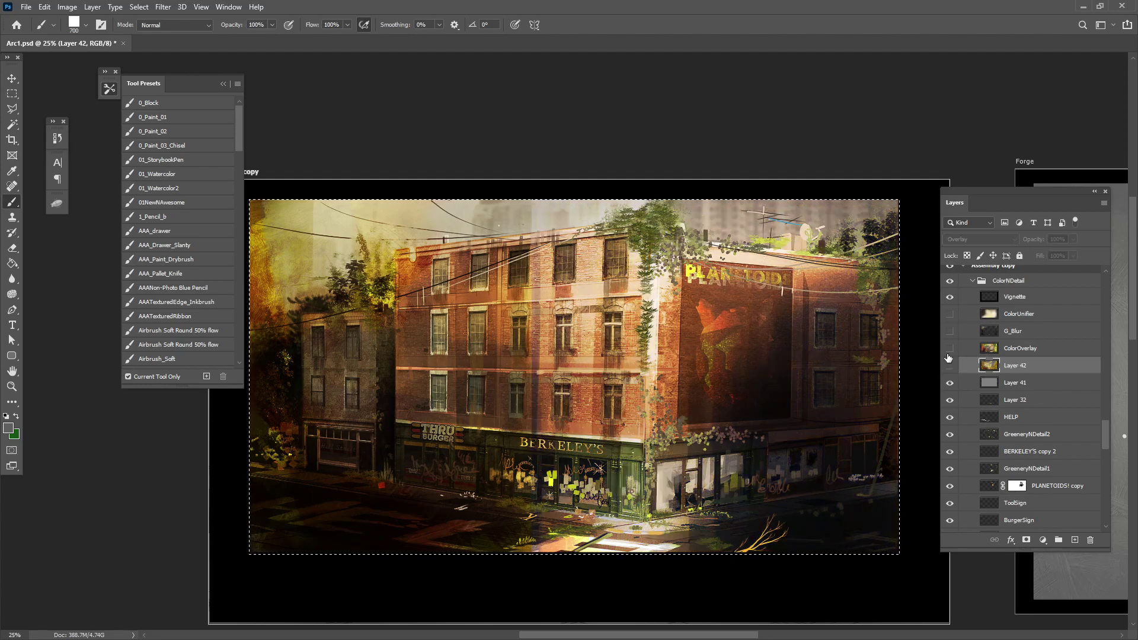
left_click(950, 349)
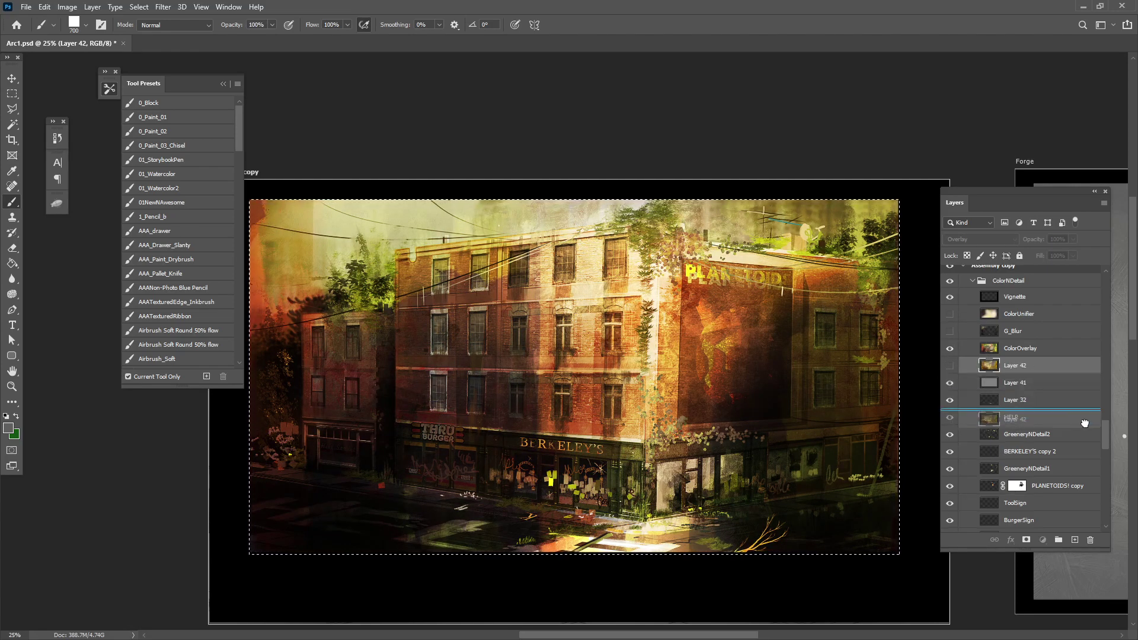
Add a new empty layer directly above ColorOverlay
scroll(1099, 534, "down", 1)
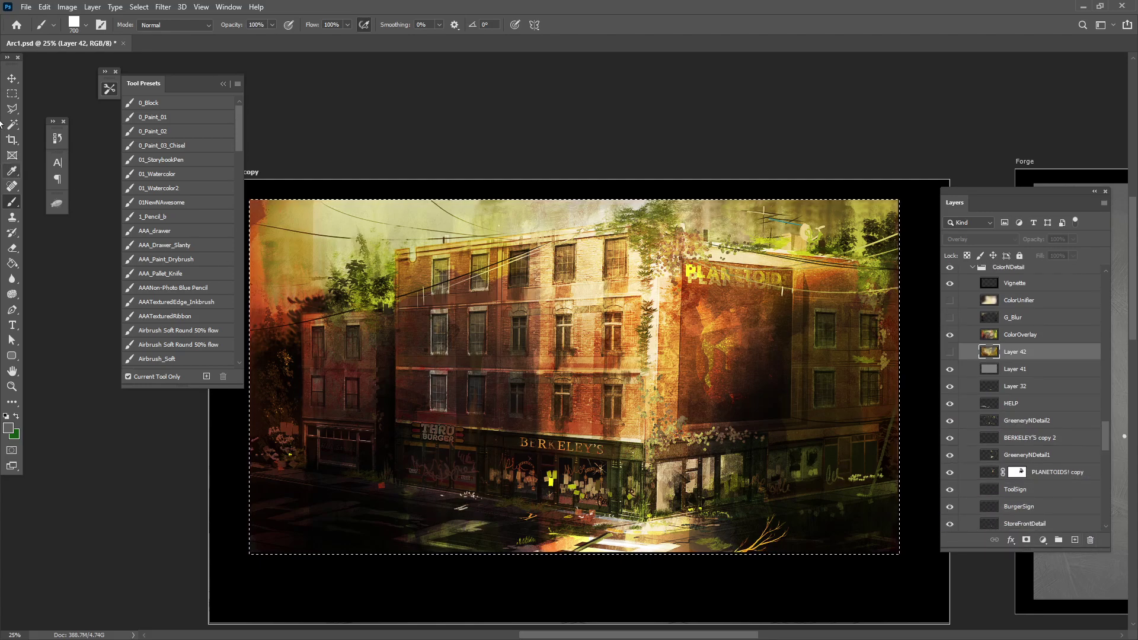
key("v")
left_click(1029, 335)
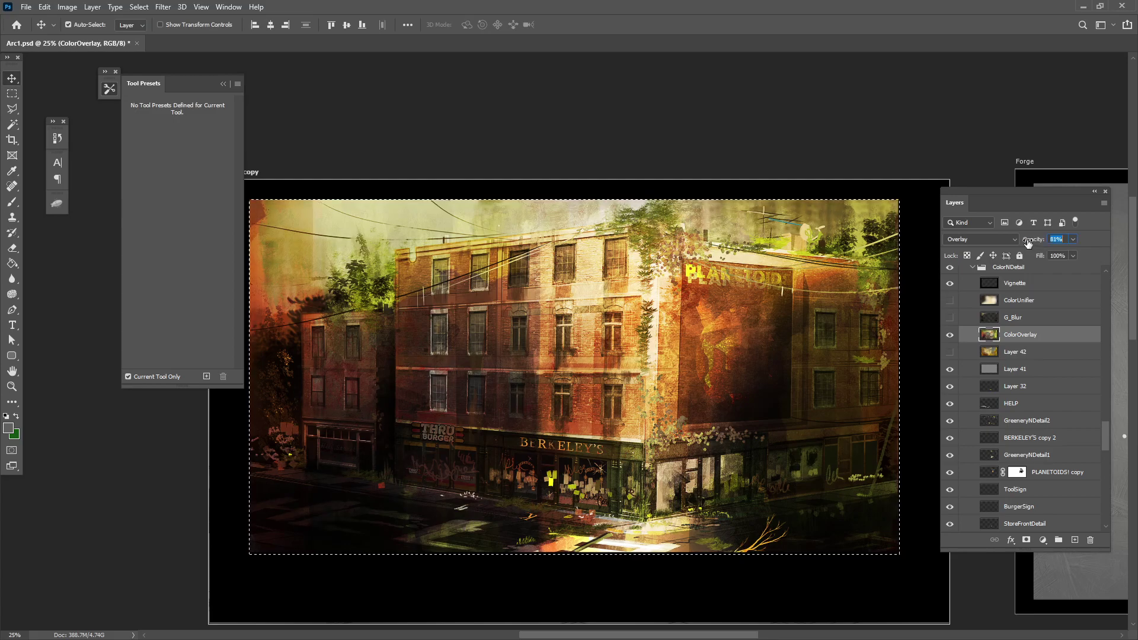
left_click(1039, 324)
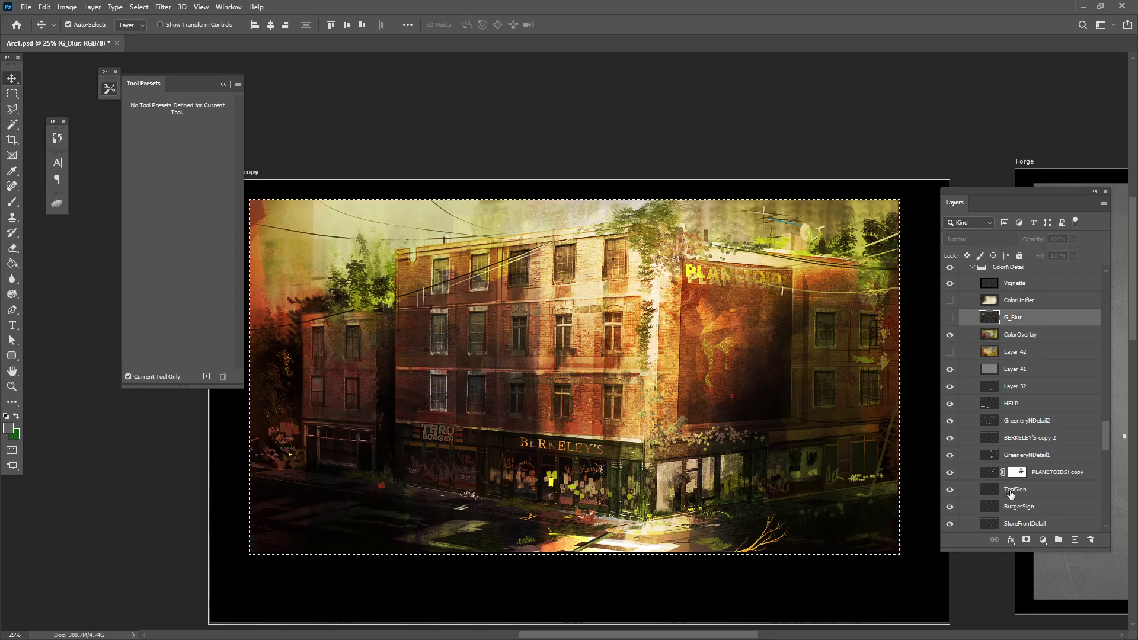
left_click(1036, 336)
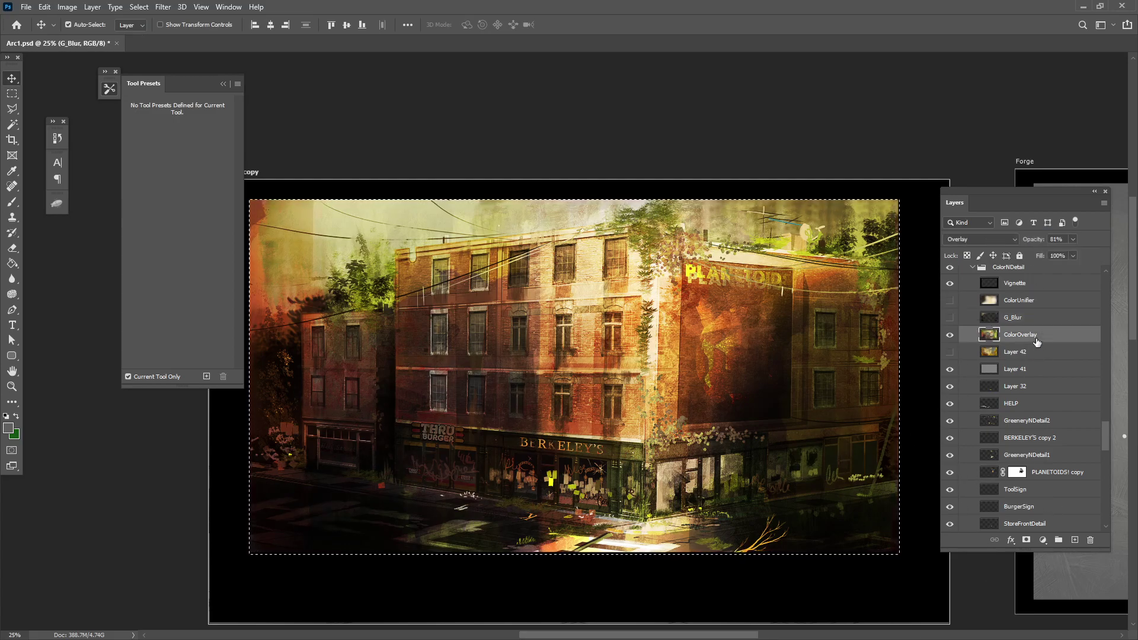
left_click(1075, 540)
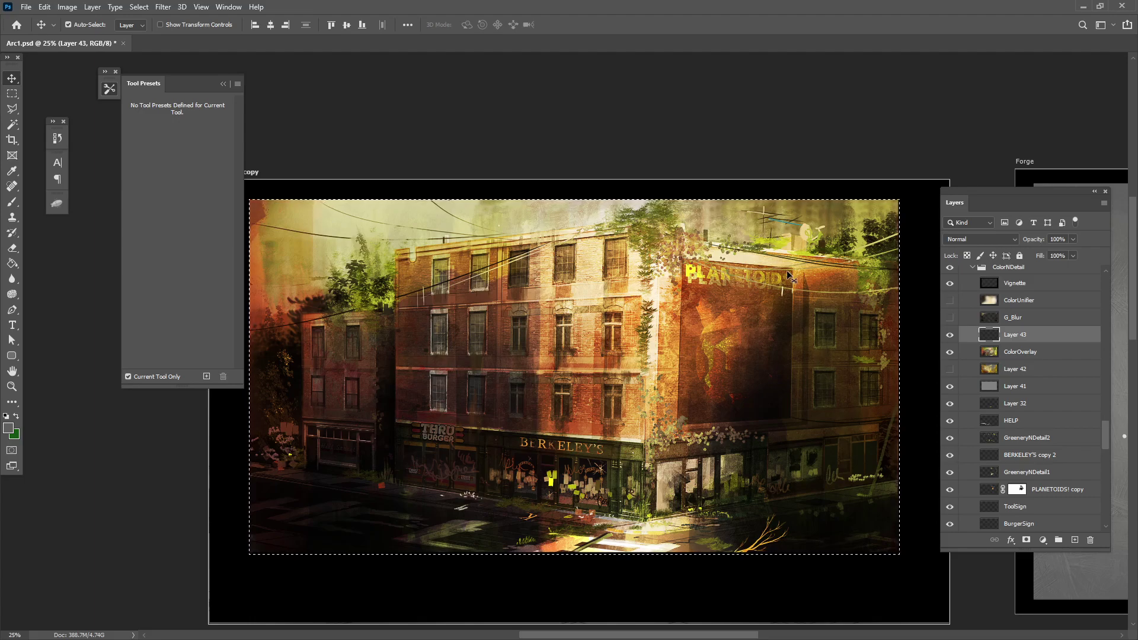
Copy the selected artwork as a merged image and paste it into the new layer
left_click(50, 7)
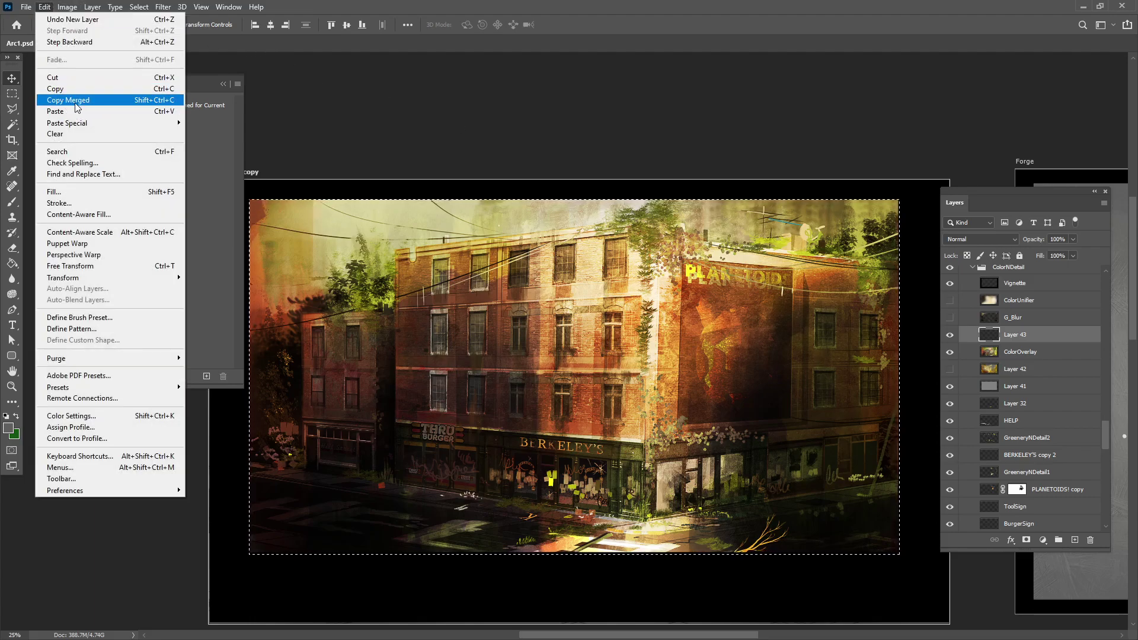
left_click(74, 102)
left_click(44, 7)
left_click(69, 111)
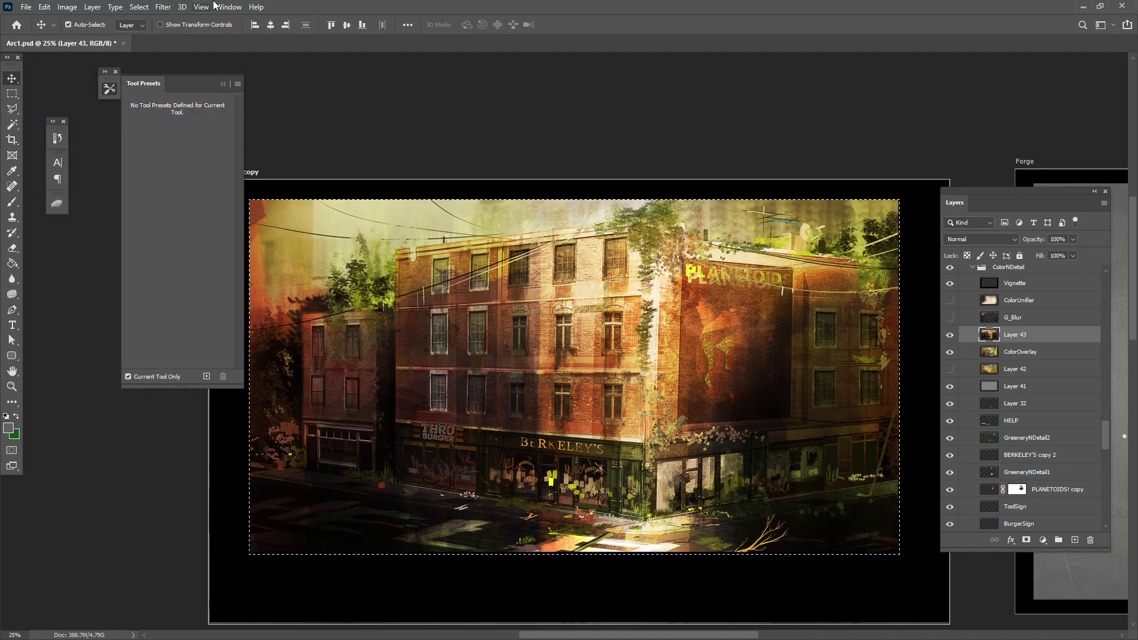
Apply a Gaussian Blur with a radius of 18 pixels to the pasted merged layer
left_click(164, 7)
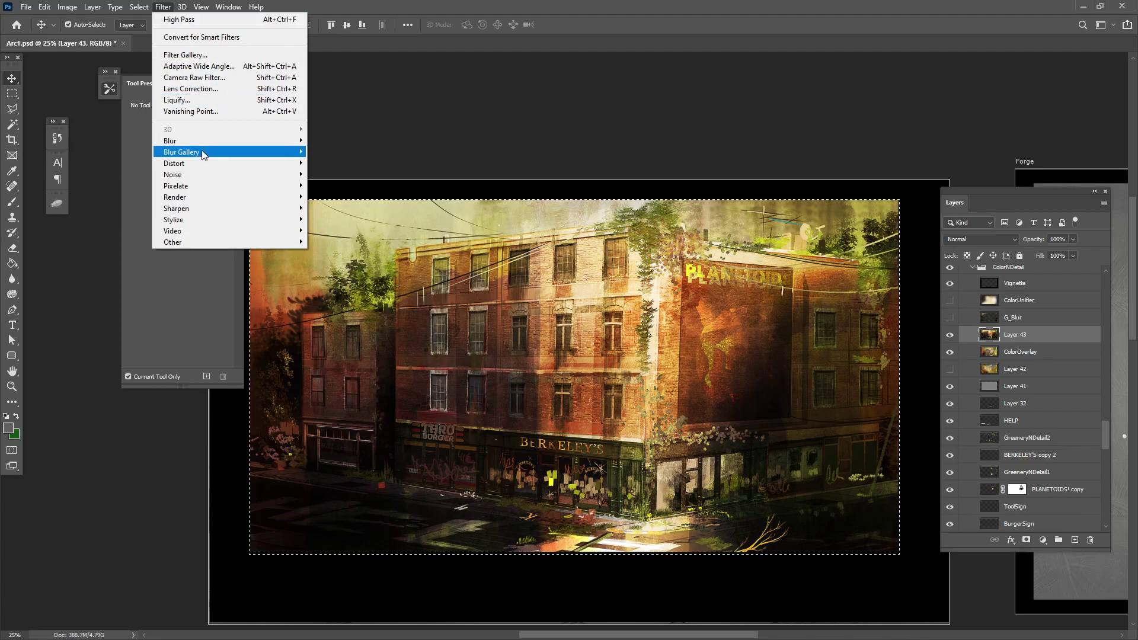
mouse_move(202, 141)
left_click(337, 186)
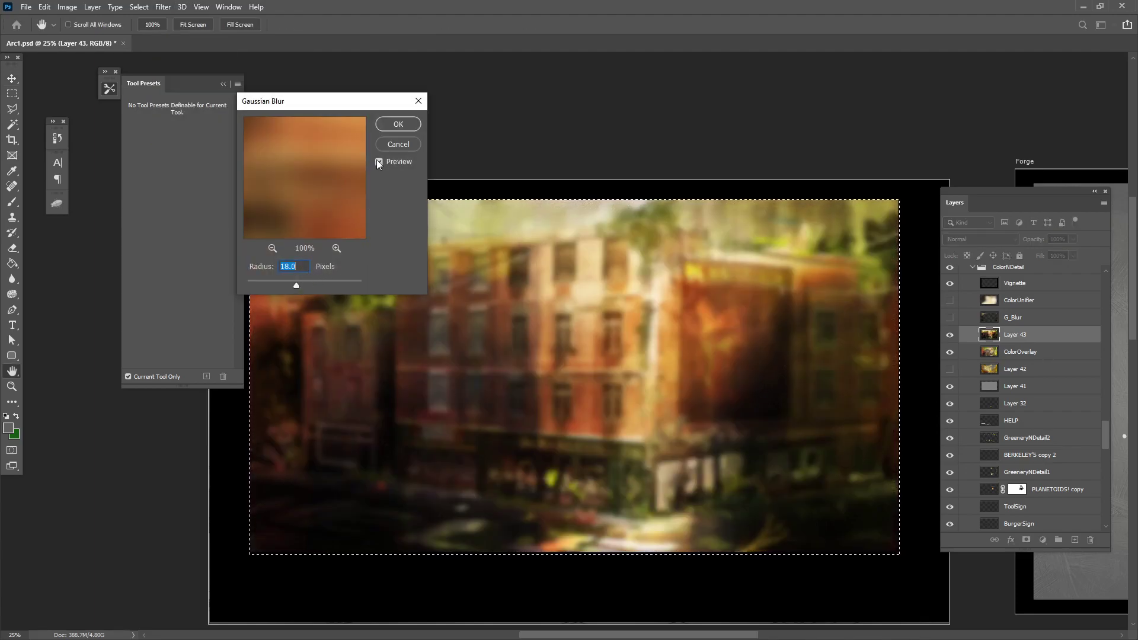
left_click(398, 124)
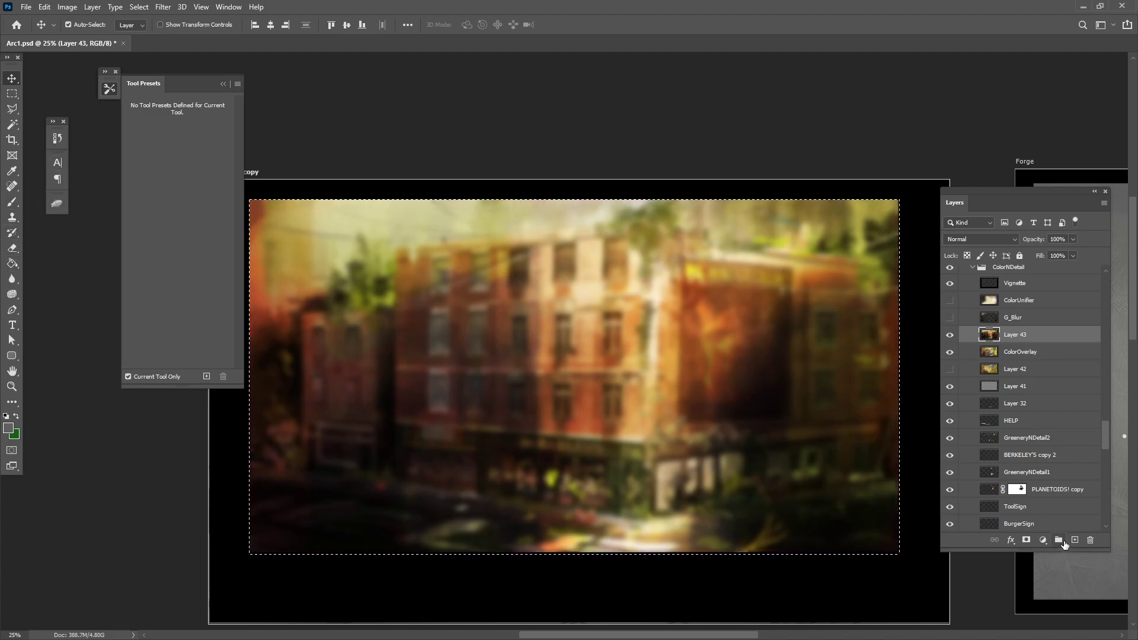
Add a mask to the blurred layer and paint black over the main building with the Airbrush_Soft preset at 1600 px, keeping blur at the sides
left_click(1026, 540)
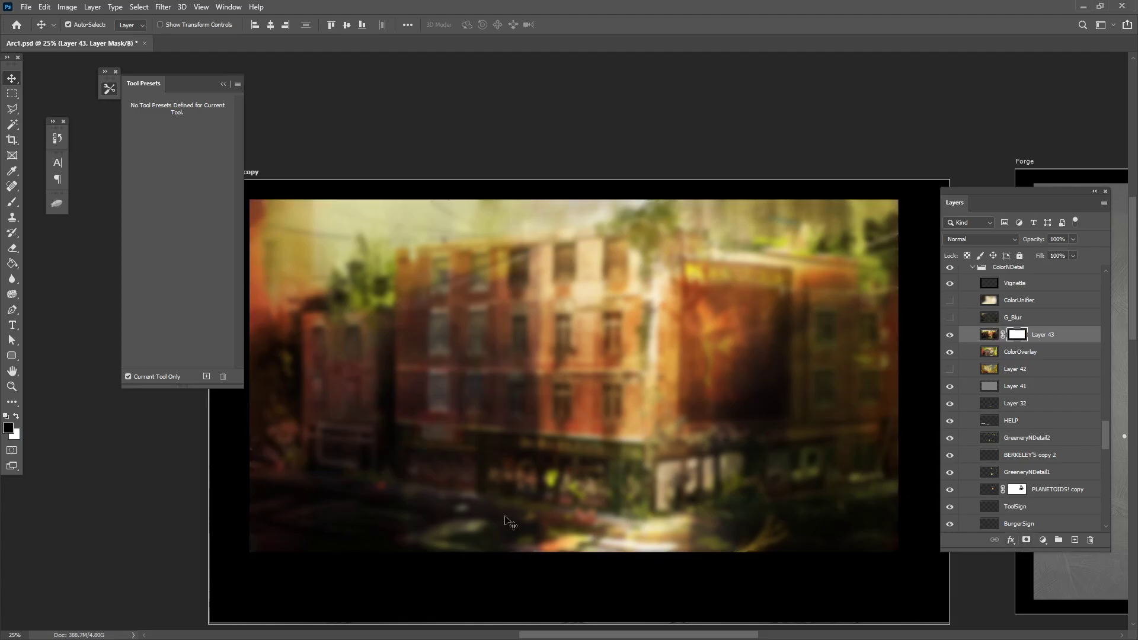
left_click(12, 202)
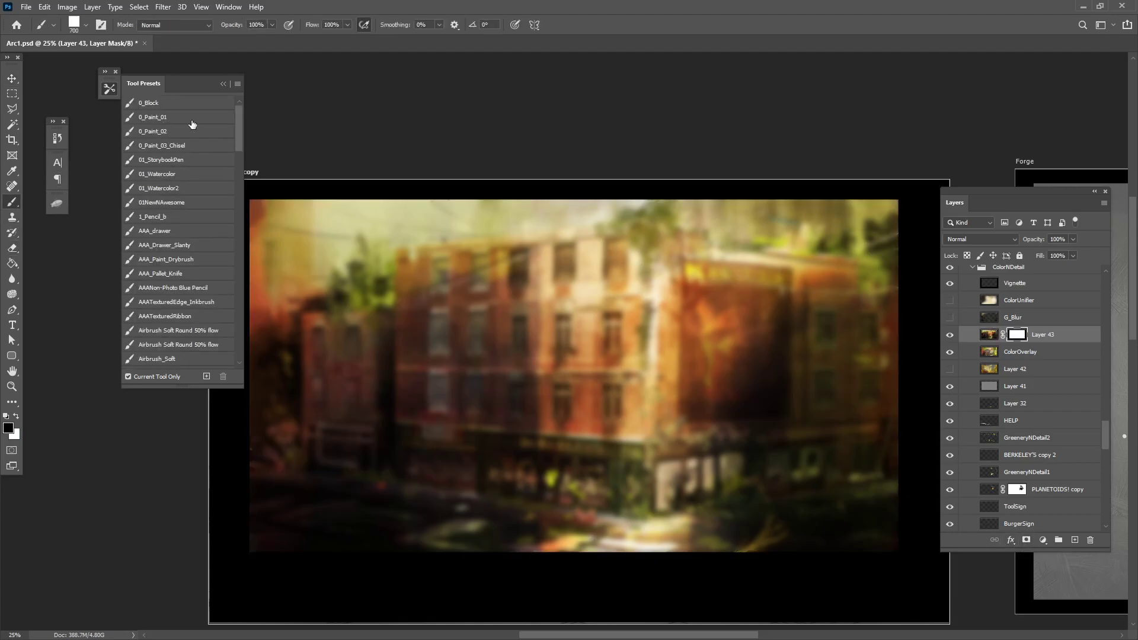
left_click(182, 359)
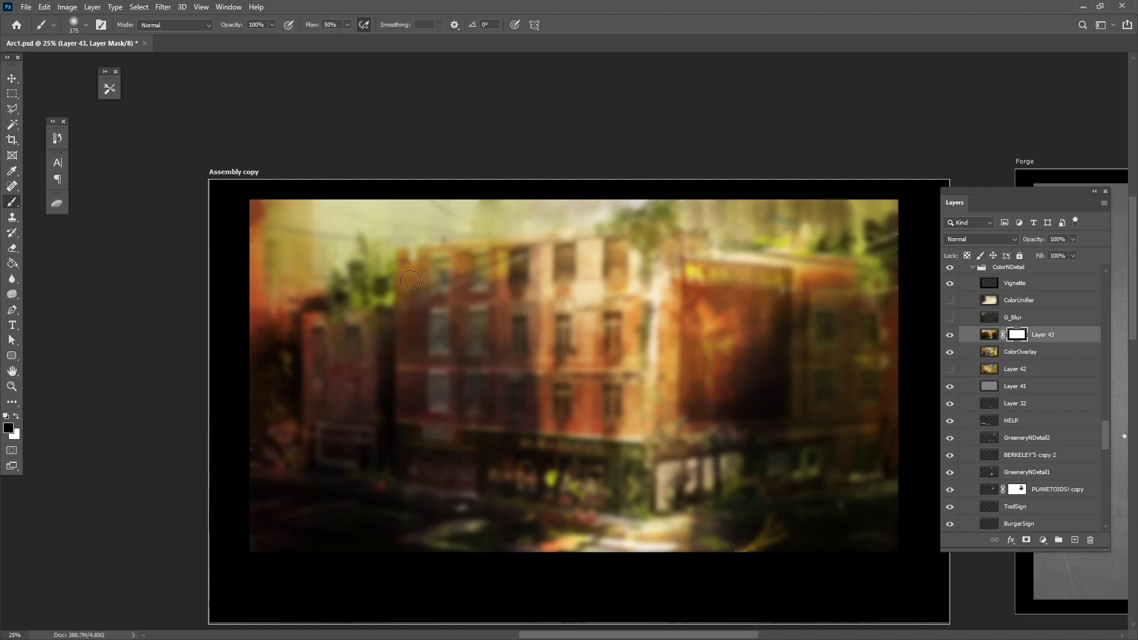
key("bracketright")
key("bracketright")
key("bracketright")
key("bracketright")
key("bracketright")
key("bracketright")
key("bracketright")
key("bracketright")
key("bracketright")
key("bracketright")
key("bracketright")
key("bracketright")
mouse_move(623, 381)
left_mouse_down()
mouse_move(567, 304)
mouse_move(653, 324)
mouse_move(568, 370)
mouse_move(537, 276)
mouse_move(645, 292)
mouse_move(471, 329)
mouse_move(463, 287)
mouse_move(401, 270)
mouse_move(421, 389)
mouse_move(505, 459)
mouse_move(492, 497)
mouse_move(431, 443)
mouse_move(429, 491)
mouse_move(523, 512)
mouse_move(630, 488)
mouse_move(670, 429)
mouse_move(669, 345)
mouse_move(648, 286)
mouse_move(627, 306)
mouse_move(754, 294)
mouse_move(793, 232)
mouse_move(800, 273)
mouse_move(760, 387)
mouse_move(810, 314)
mouse_move(769, 243)
mouse_move(718, 433)
mouse_move(718, 490)
mouse_move(618, 556)
mouse_move(403, 553)
mouse_move(477, 496)
mouse_move(445, 485)
left_mouse_up()
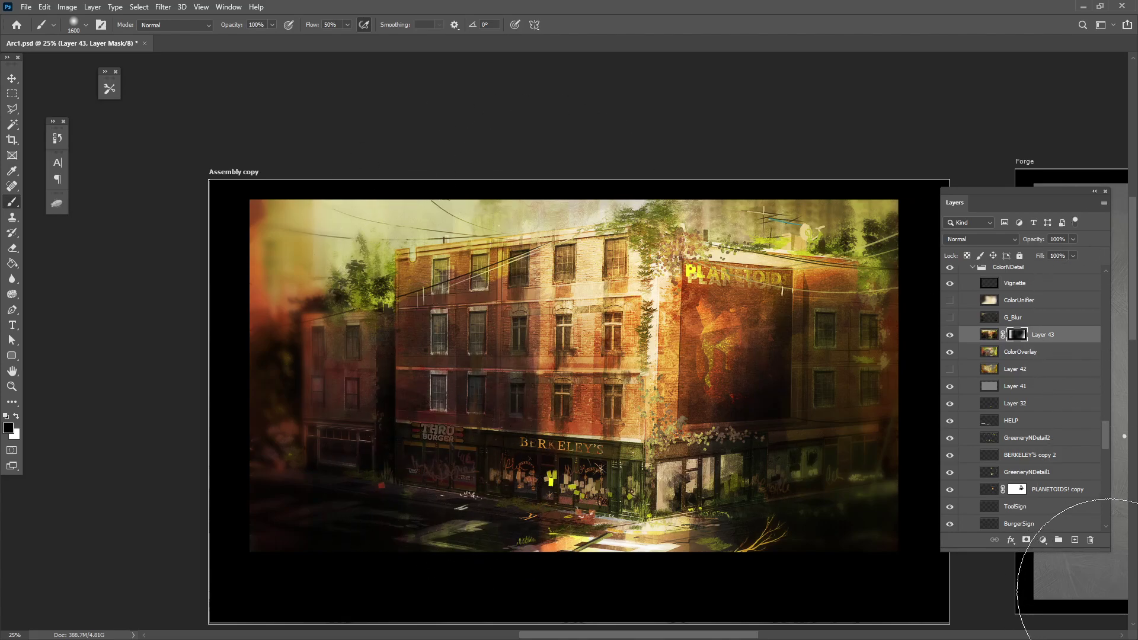
Restore the last selection around the artwork and add a new layer above Layer 43
left_click(1049, 320)
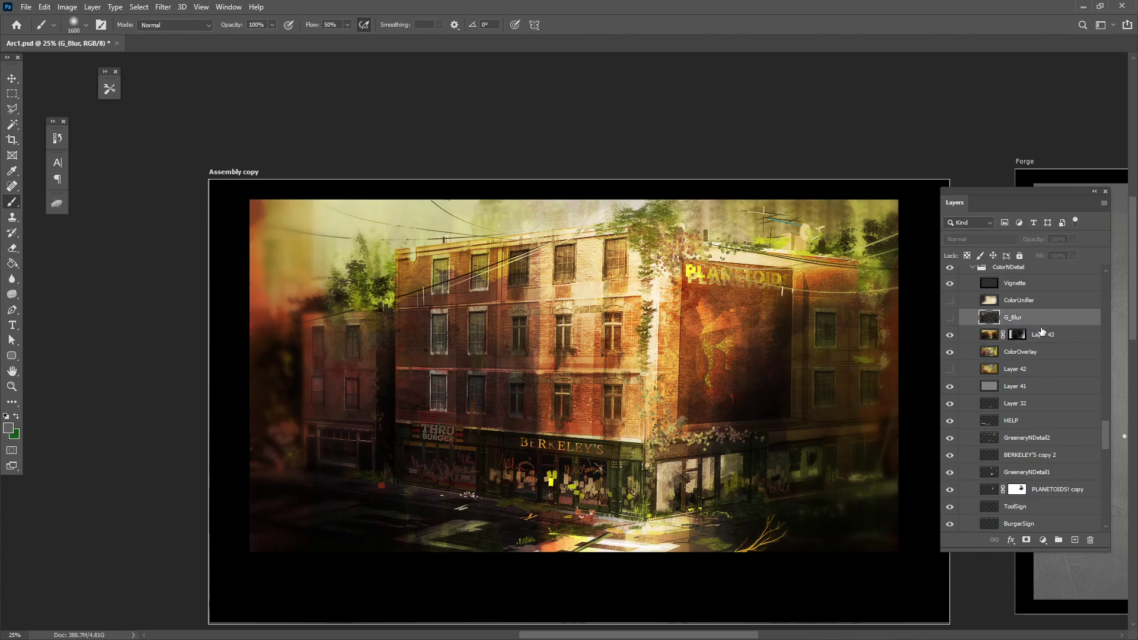
left_click(1050, 336)
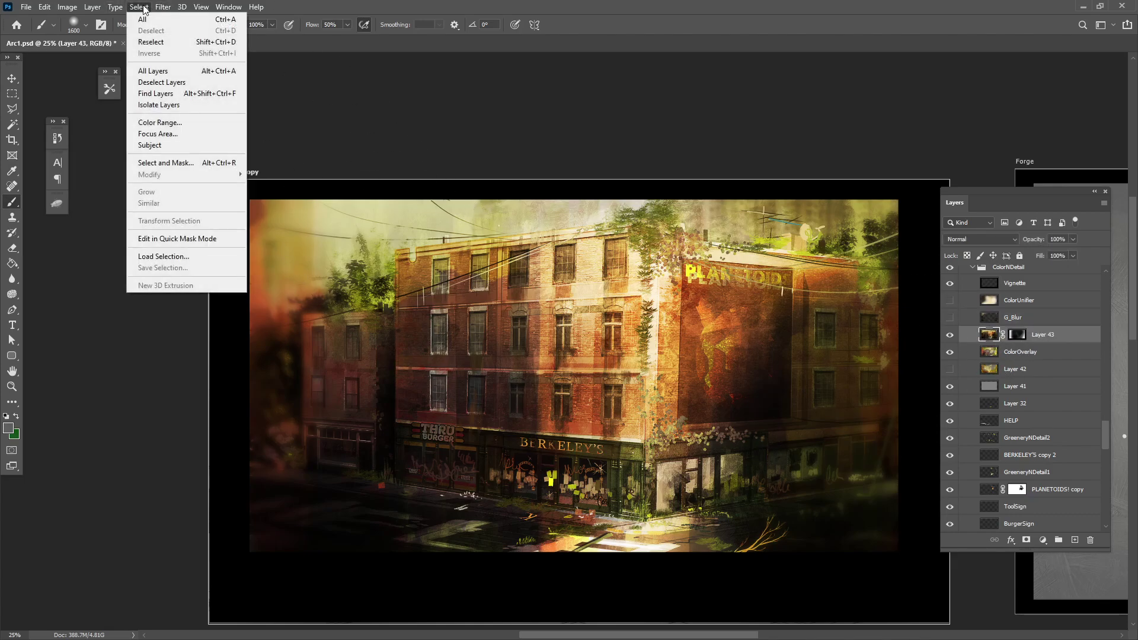
left_click(150, 42)
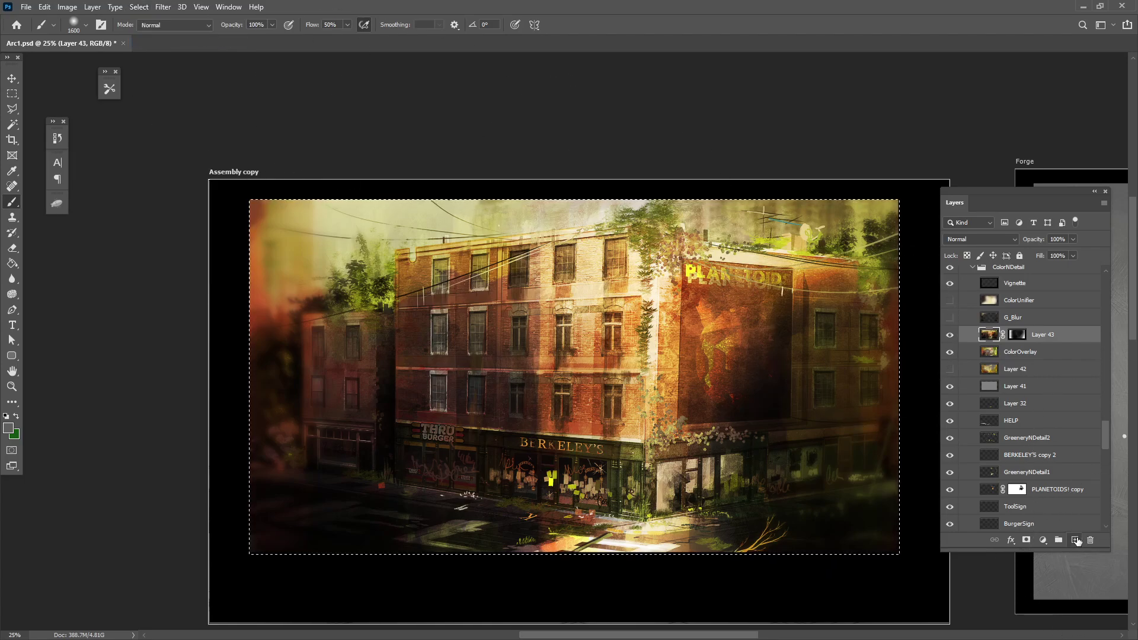
left_click(1076, 540)
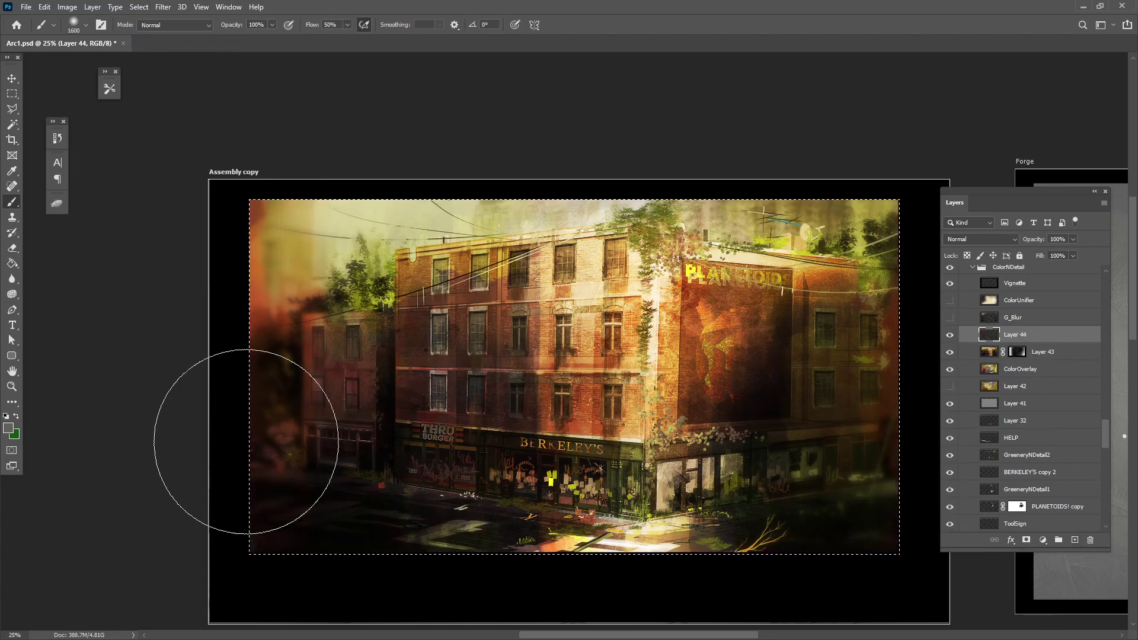
Set the new layer to Overlay and brush a sampled pale yellow over the building corner, upper facade and sky
left_click(684, 521, "alt")
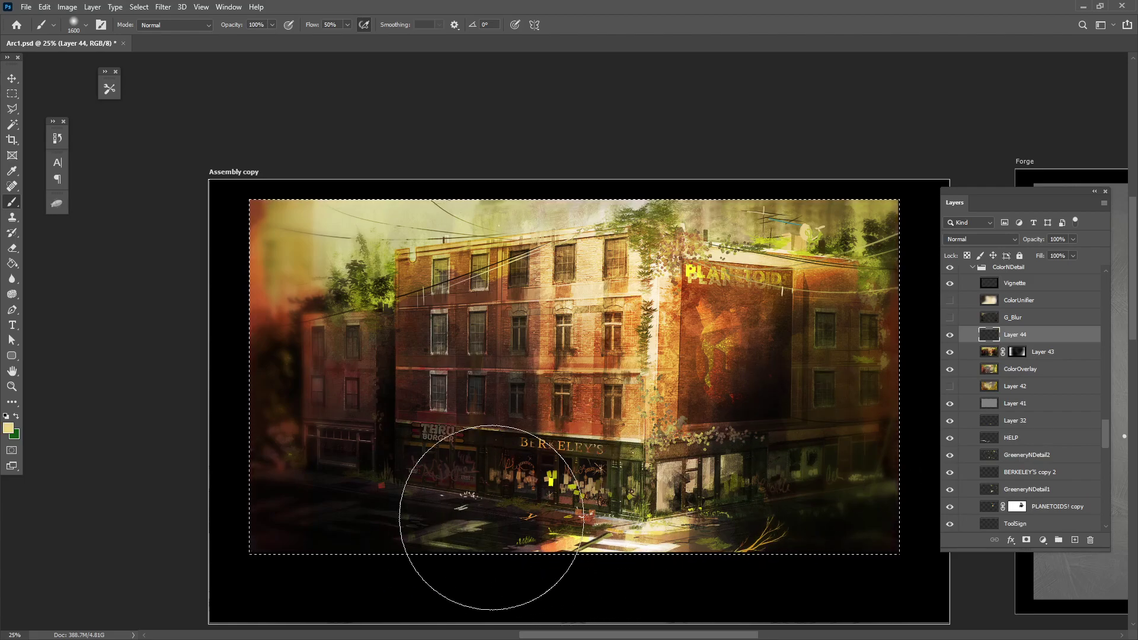
left_click(984, 239)
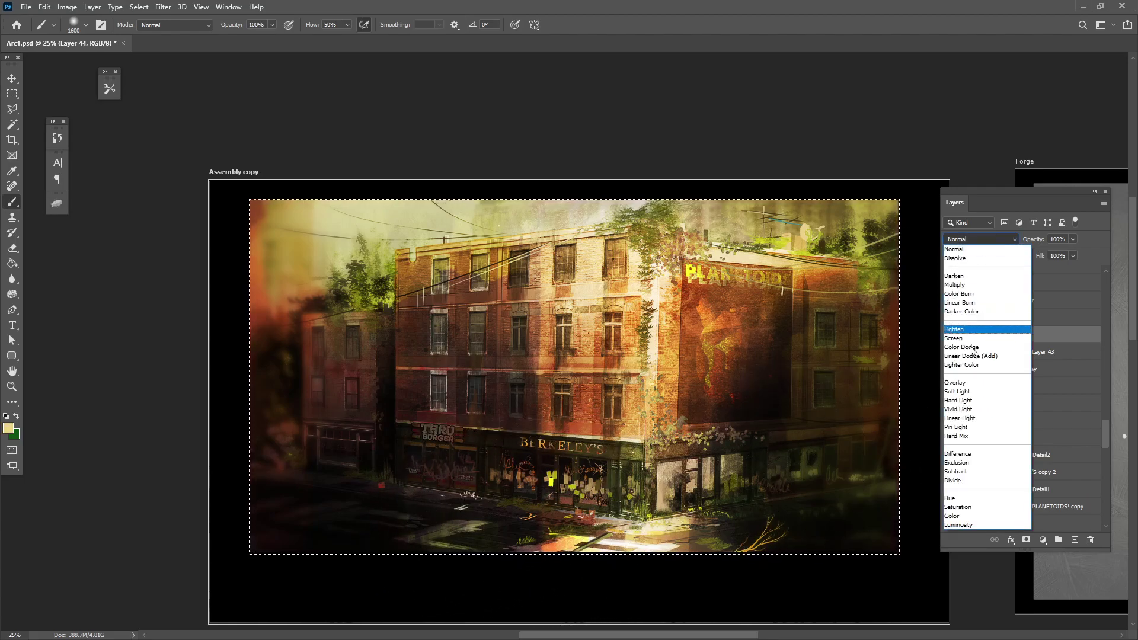
left_click(966, 384)
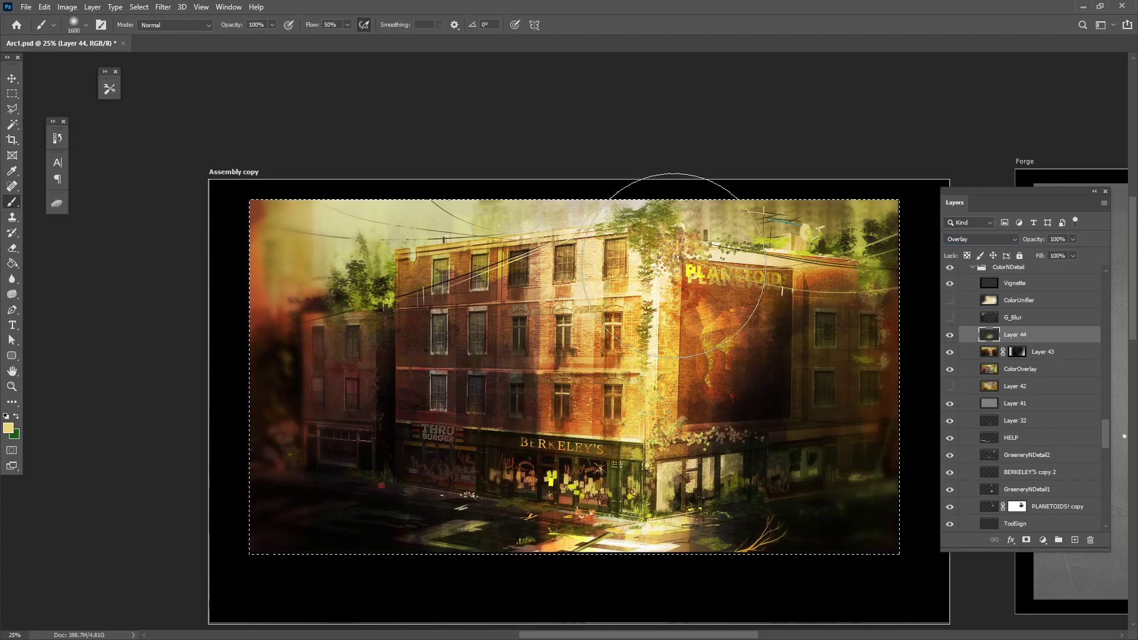
left_click(643, 264)
left_click(801, 244)
left_click(483, 256)
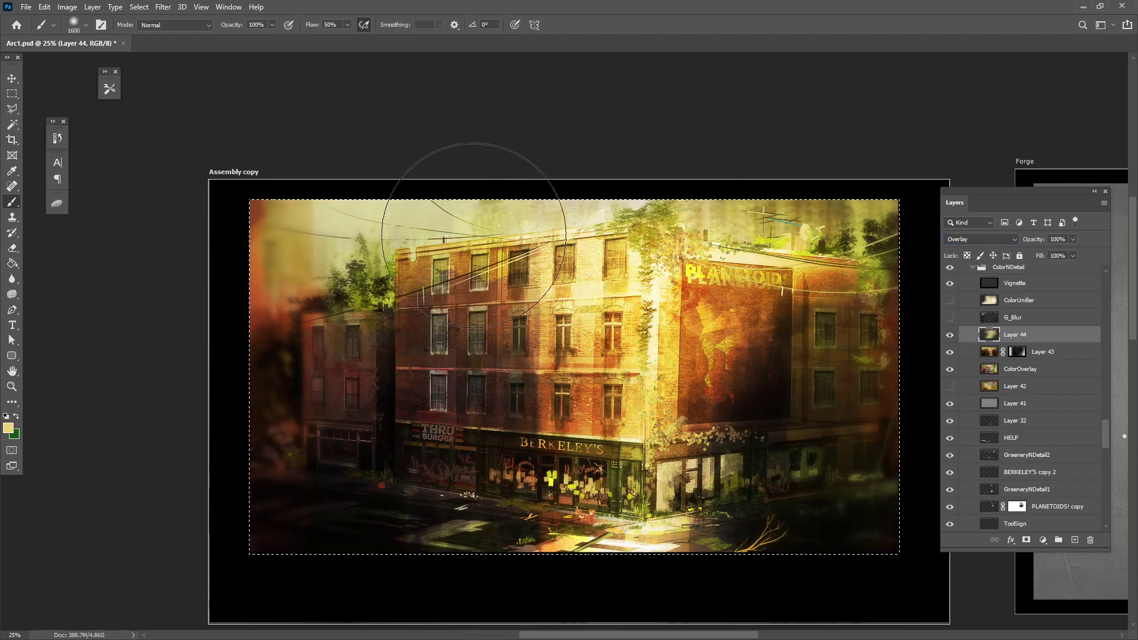
left_click(839, 203)
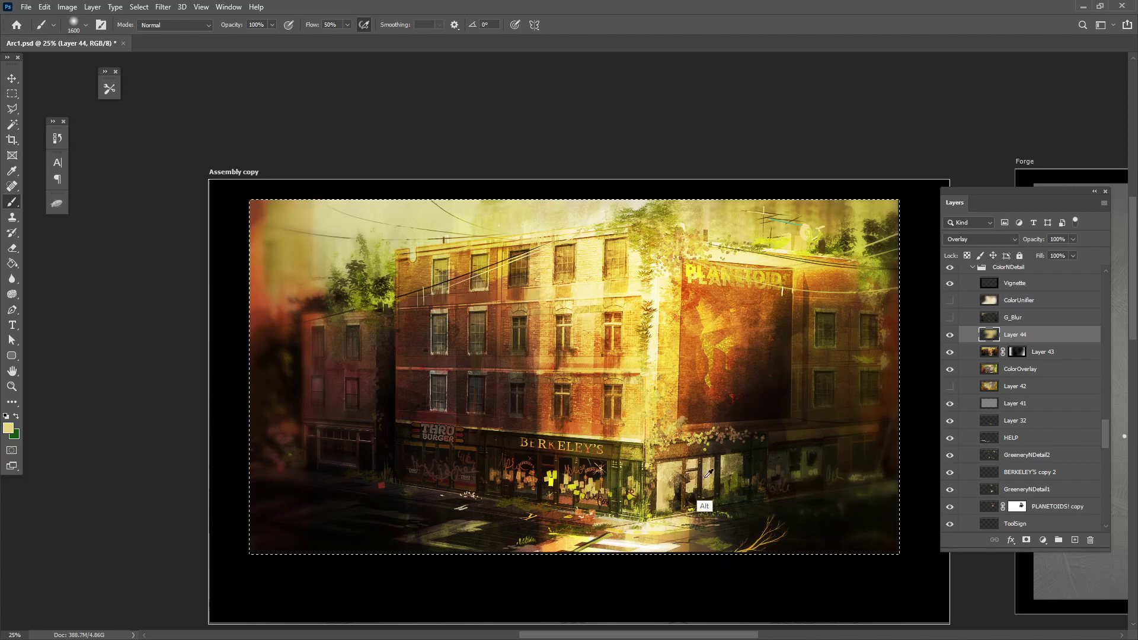
Brush a sampled dark brown over the billboard and left trees, and a sampled near-white over the billboard wall and main facade
left_click(777, 358, "alt")
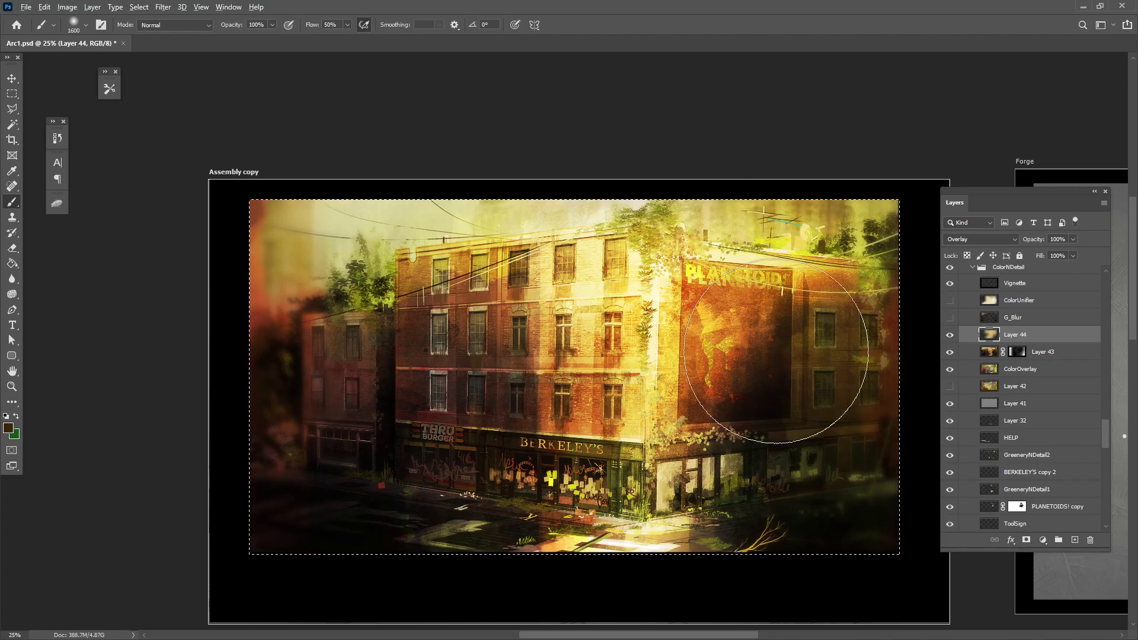
left_click(782, 314)
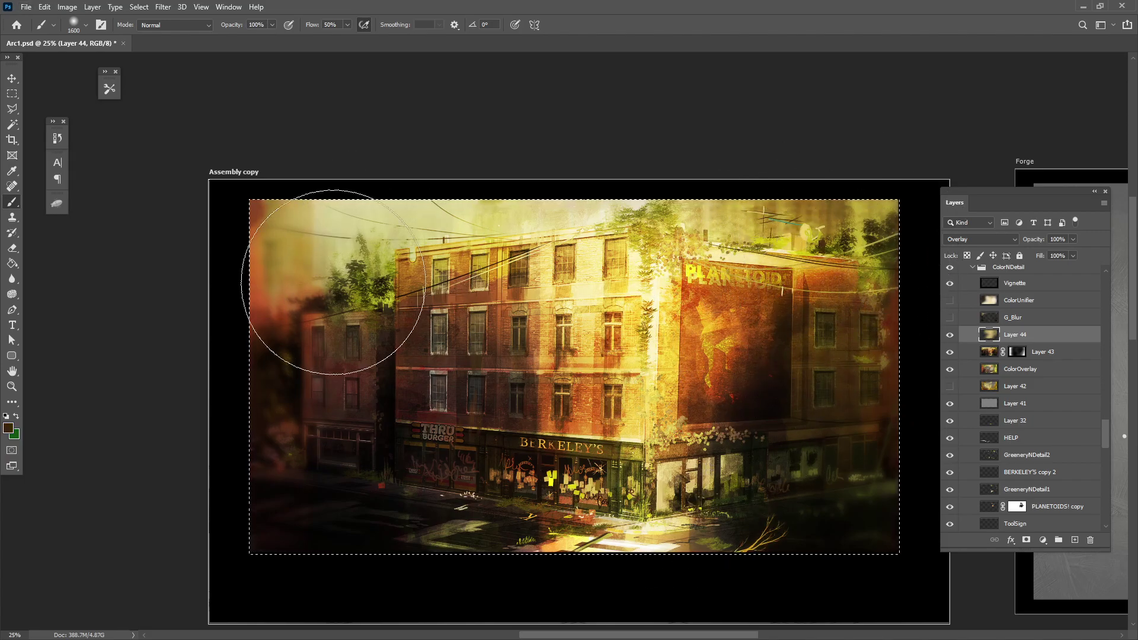
left_click(344, 272)
left_click(632, 518, "alt")
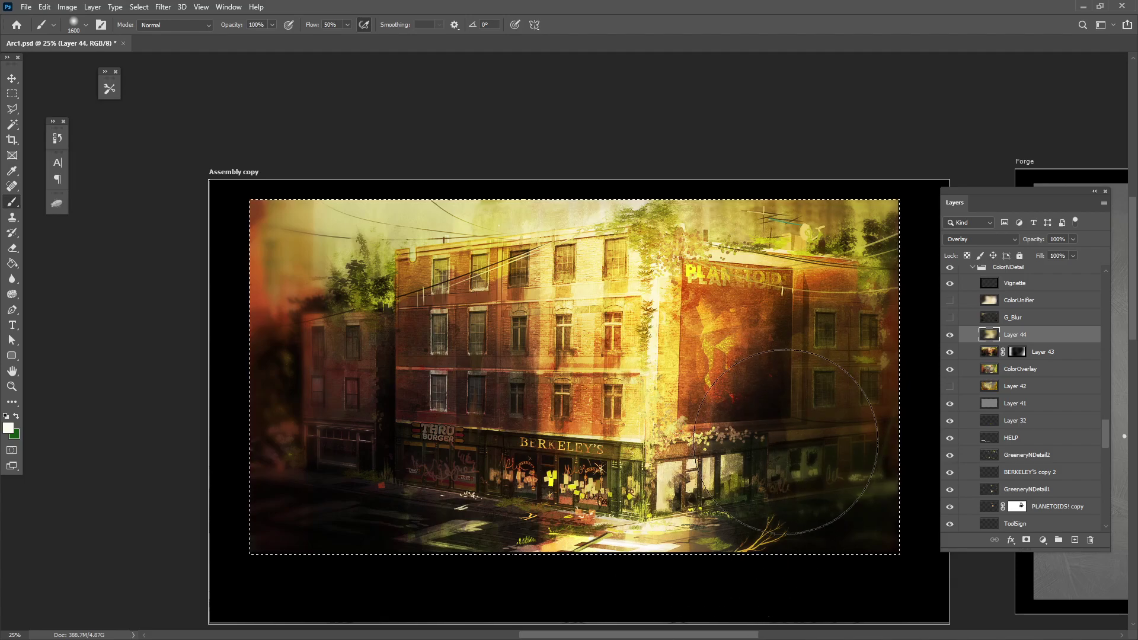
left_click(791, 281)
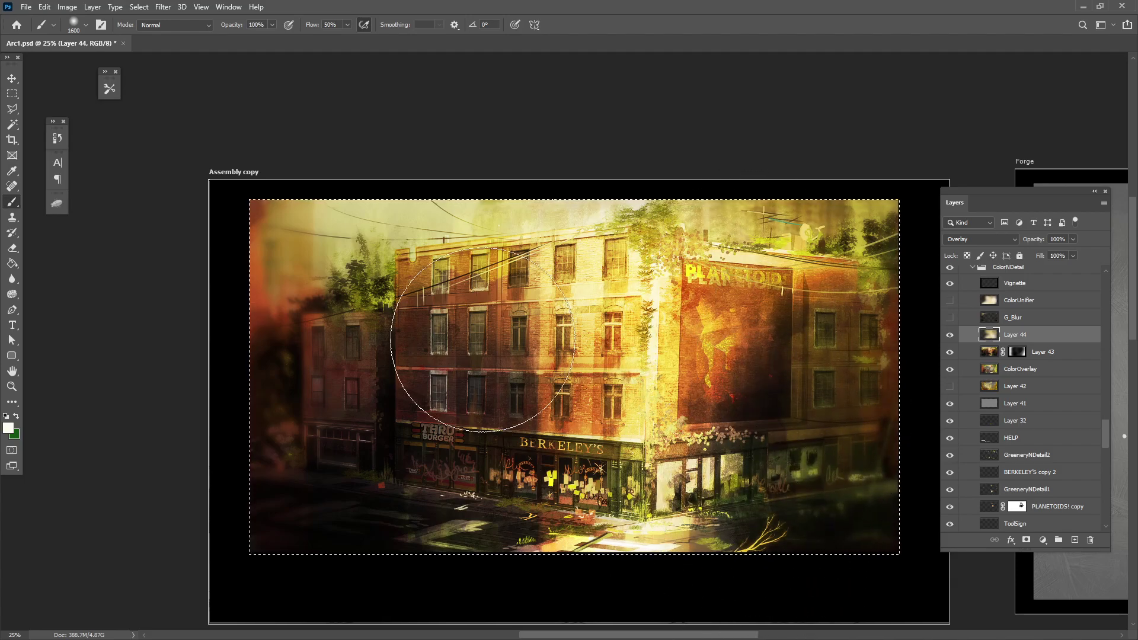
left_click(442, 279)
Clear the selection and lower the opacity of Layer 44 to 76%
key("ctrl+d")
left_click_drag(1038, 243, 1034, 243)
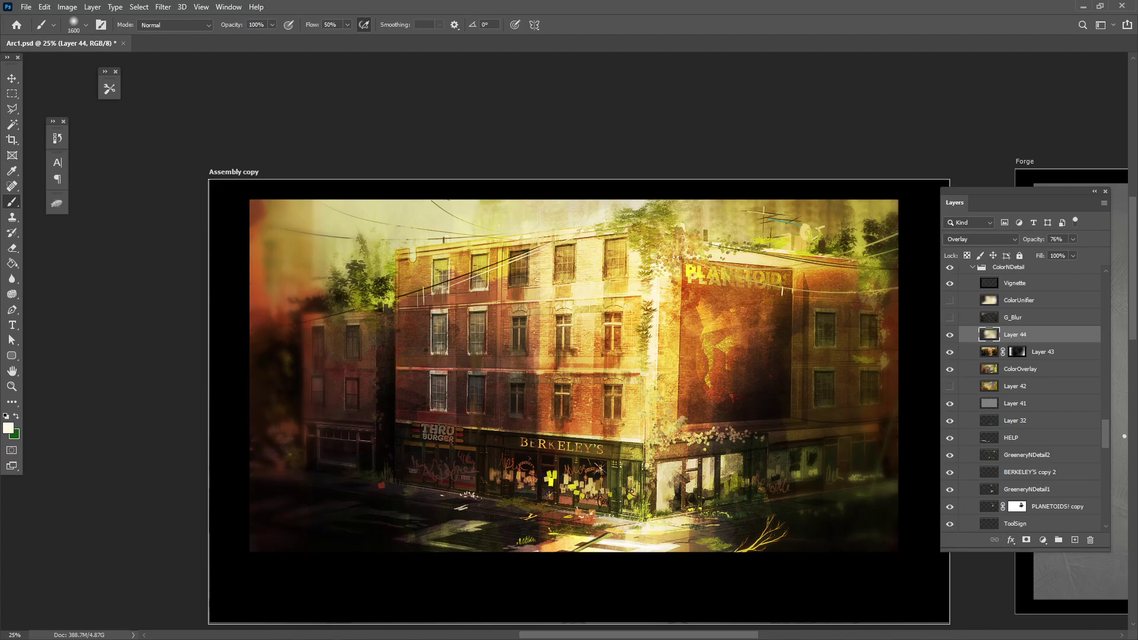
key("v")
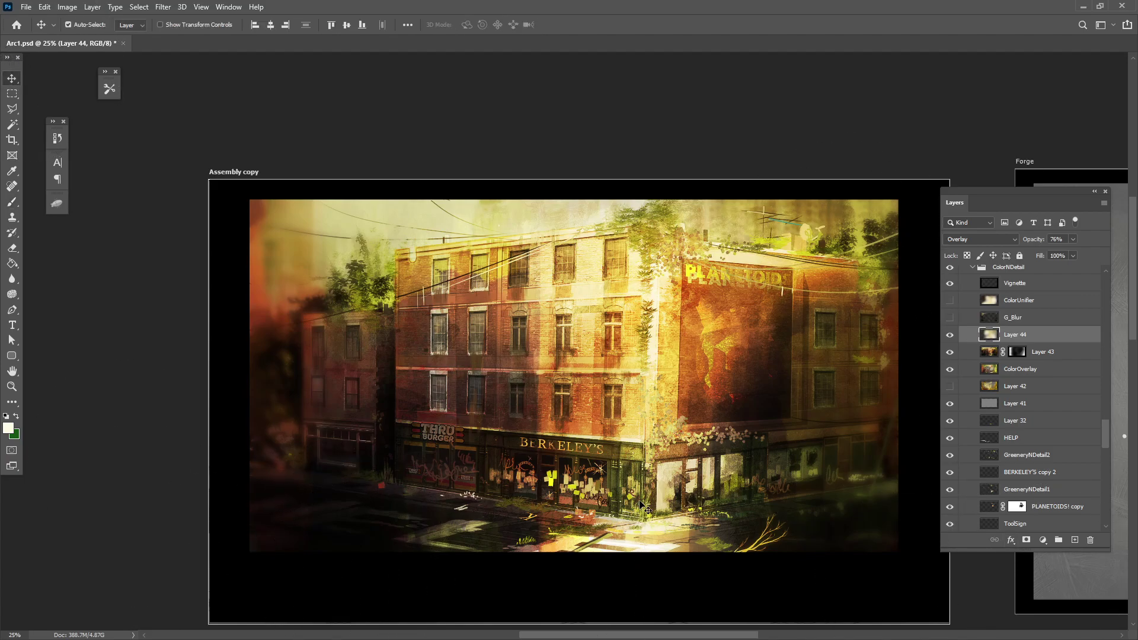
Examine the finished painting up close, from the facade and storefronts to the billboard wall and blurred edges, and as a whole
key("ctrl+plus")
left_click_drag(598, 508, 546, 484)
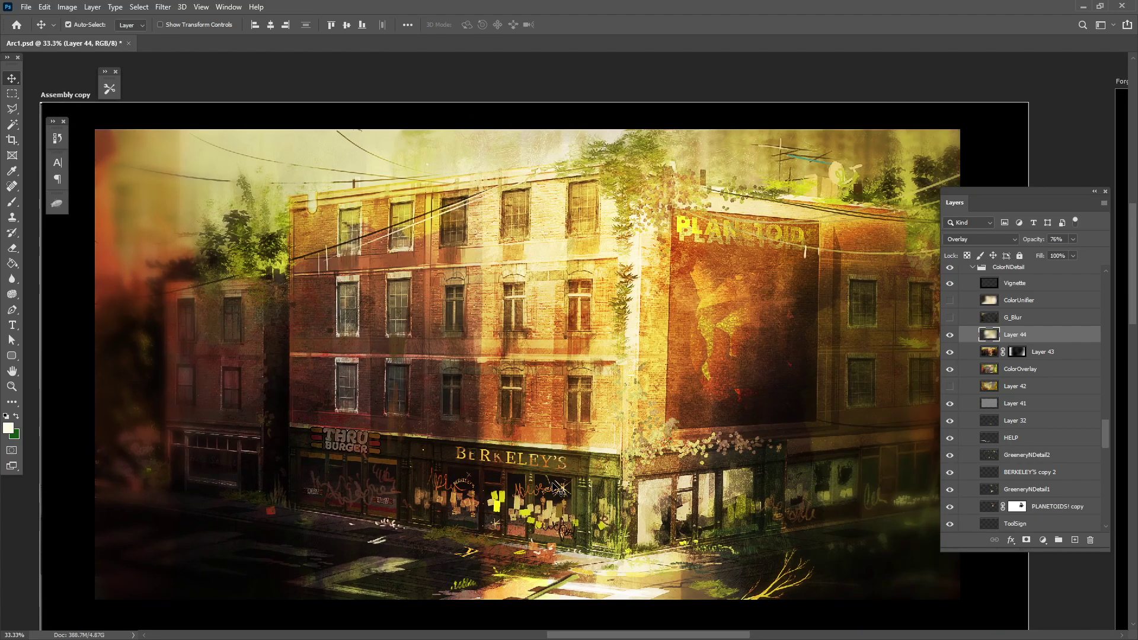
key("ctrl+plus")
left_click_drag(320, 450, 496, 410)
left_click_drag(686, 471, 616, 477)
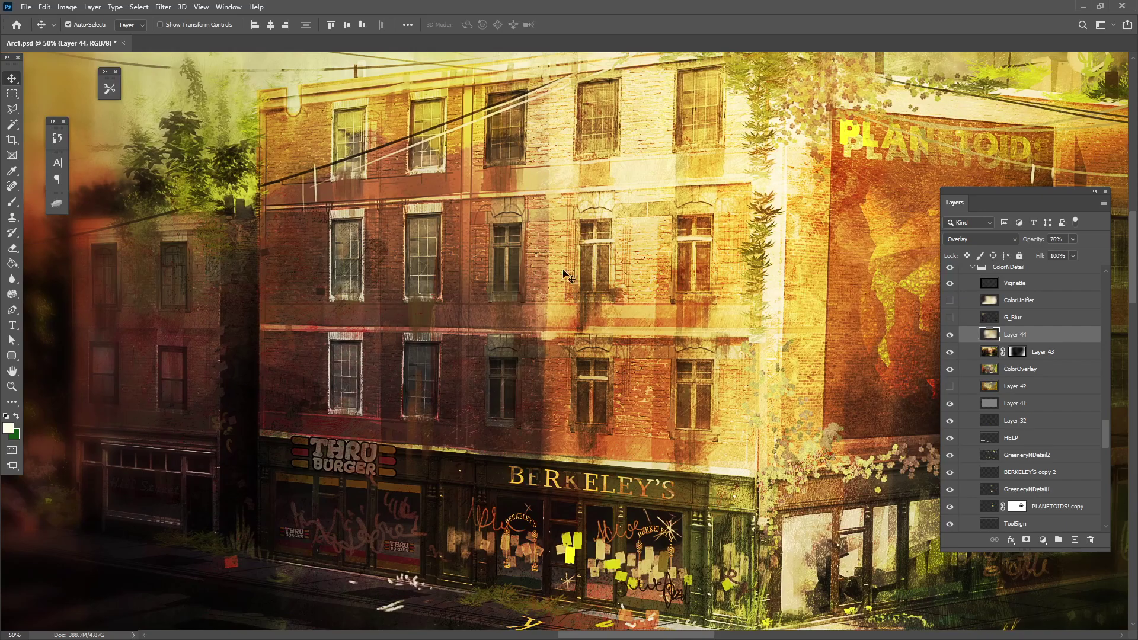
left_click_drag(749, 515, 540, 476)
left_click_drag(799, 377, 693, 393)
left_click_drag(517, 433, 593, 393)
left_click_drag(695, 378, 741, 417)
left_click_drag(451, 415, 486, 469)
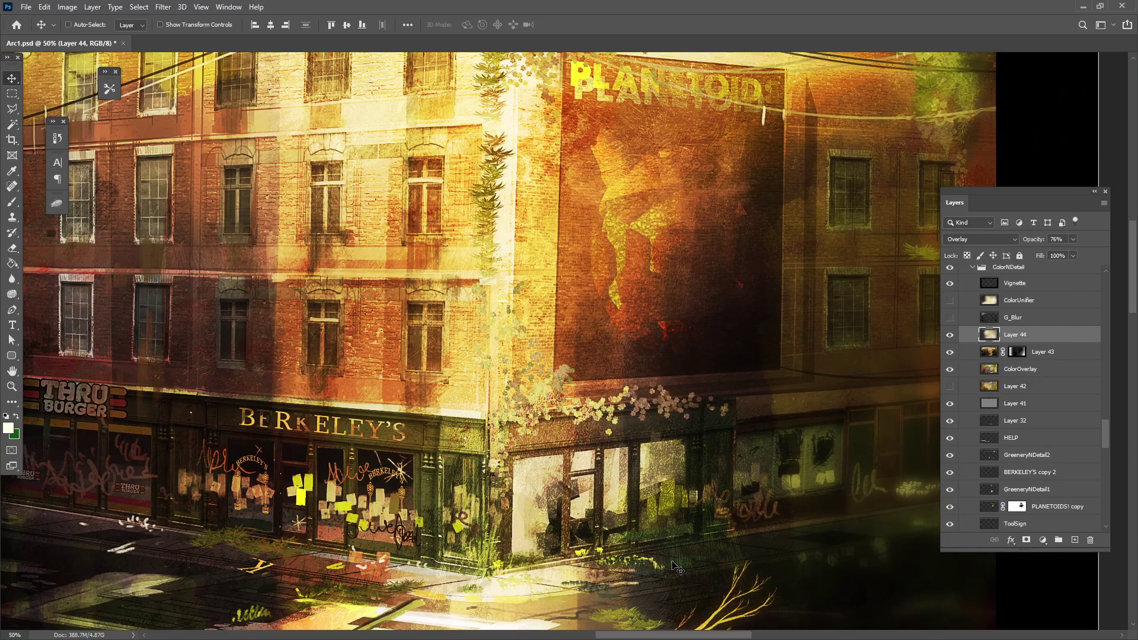
key("ctrl+minus")
left_click_drag(425, 276, 516, 365)
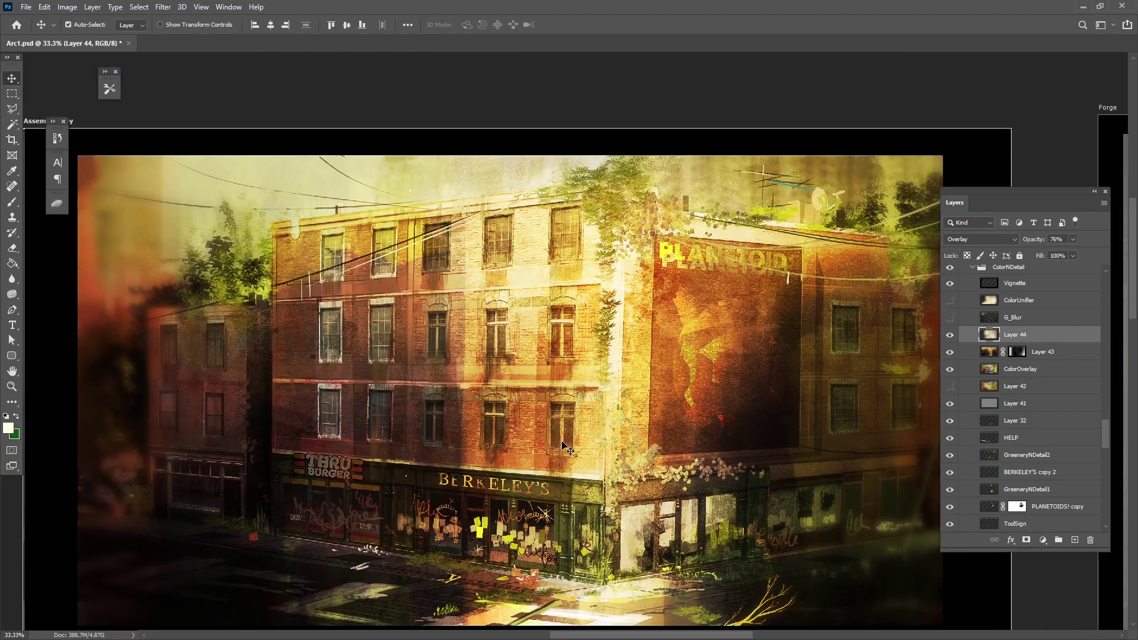
left_click_drag(603, 413, 611, 392)
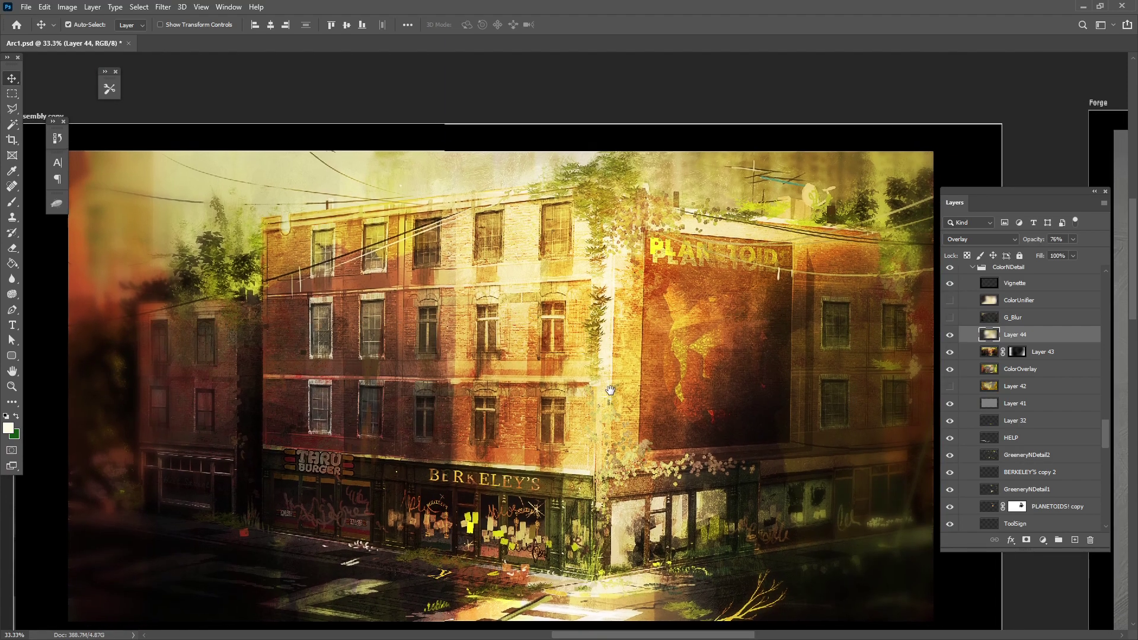
scroll(611, 391, "down", 1)
scroll(706, 445, "down", 1)
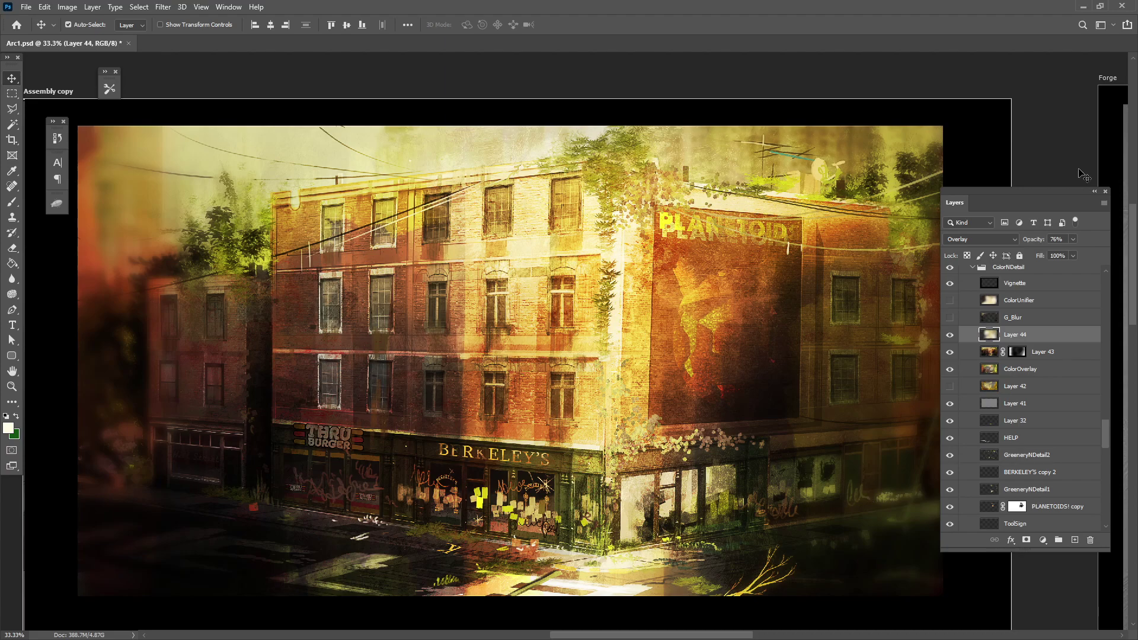
Collapse the Layers panel and move it clear of the painting, centring the artwork in view
left_click(1094, 192)
left_click_drag(559, 400, 596, 388)
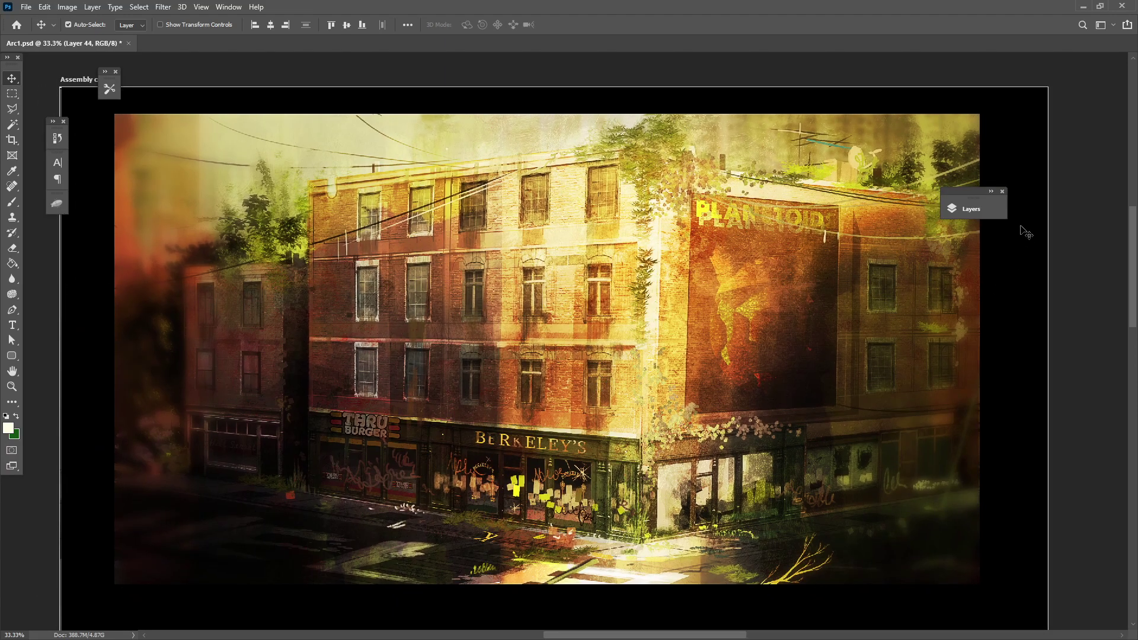
left_click_drag(970, 199, 1056, 111)
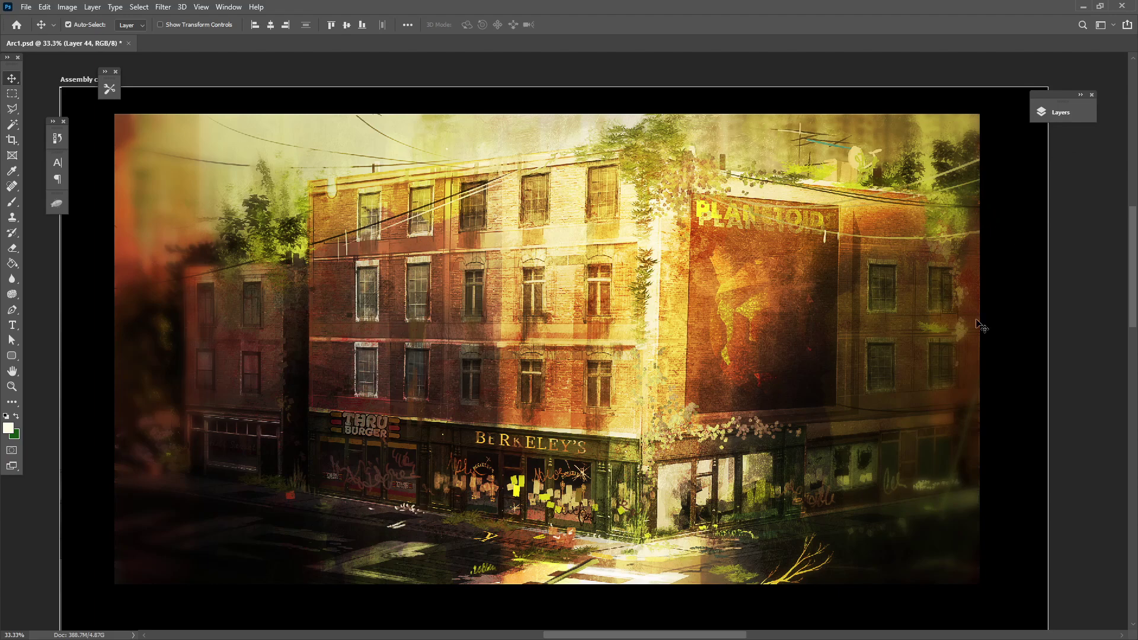